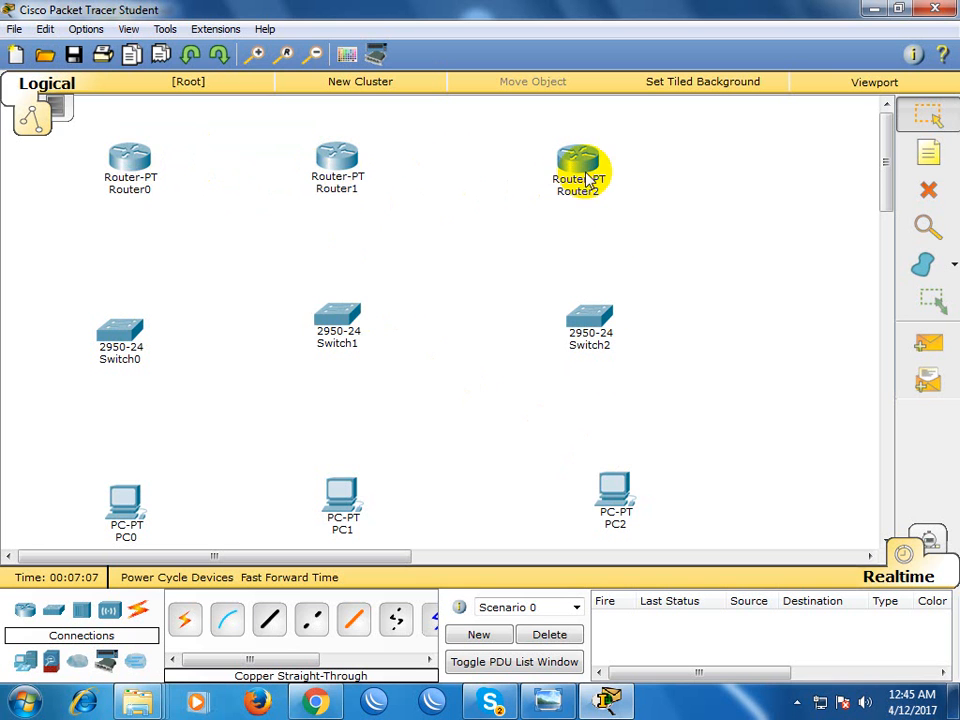
left_click_drag(68, 132, 396, 216)
left_click_drag(93, 131, 652, 240)
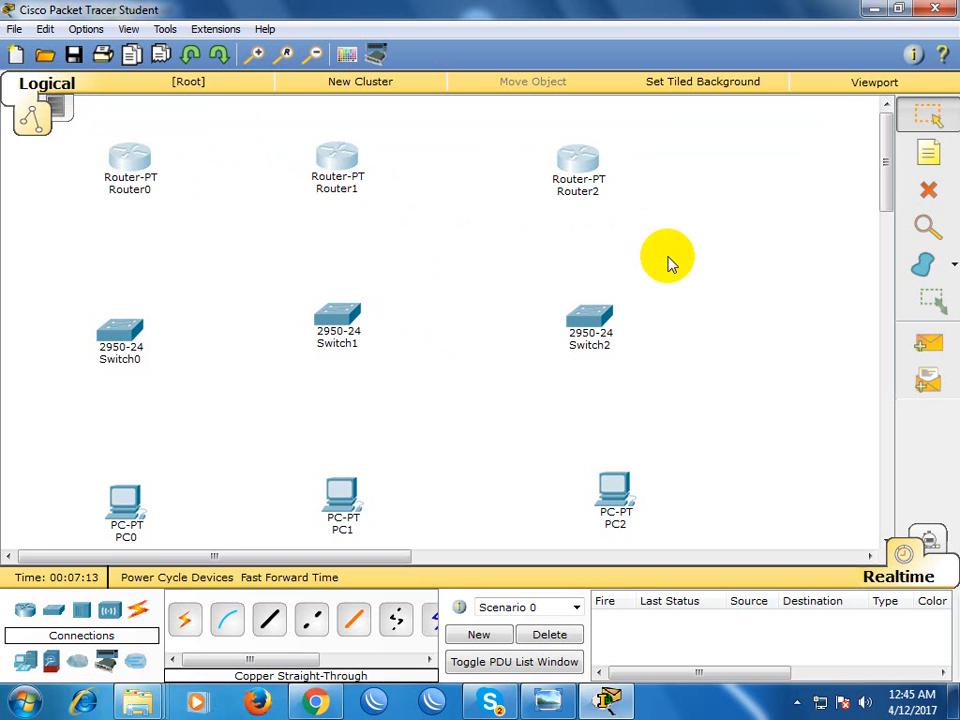
left_click(666, 249)
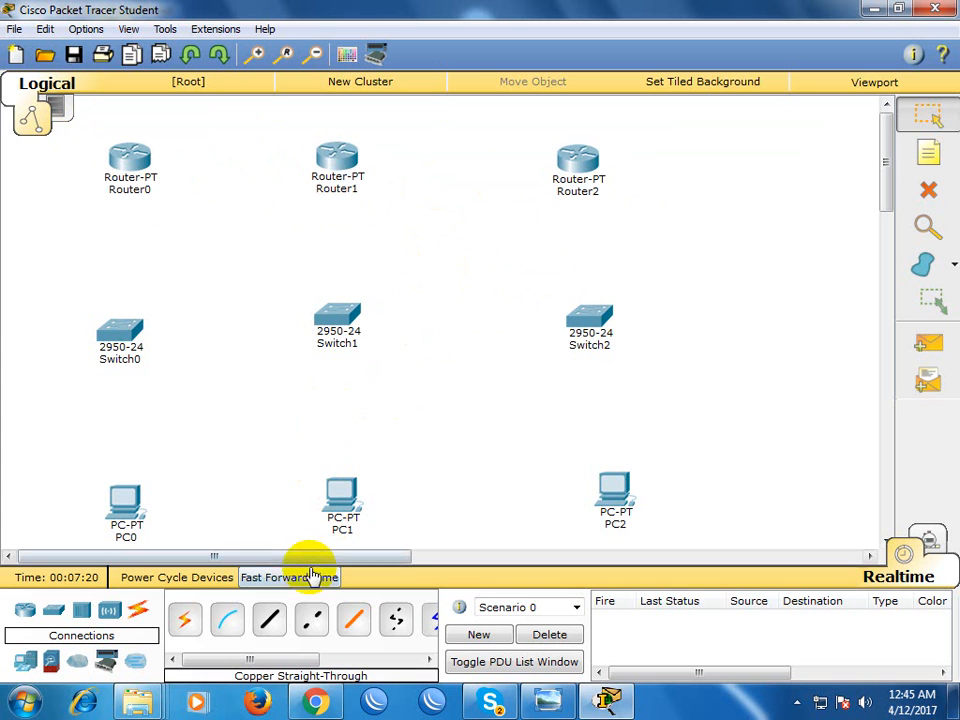
Connect Router0 FastEthernet0/0 to Router1 FastEthernet0/0 with a copper cross-over cable
left_click(312, 621)
left_click(131, 160)
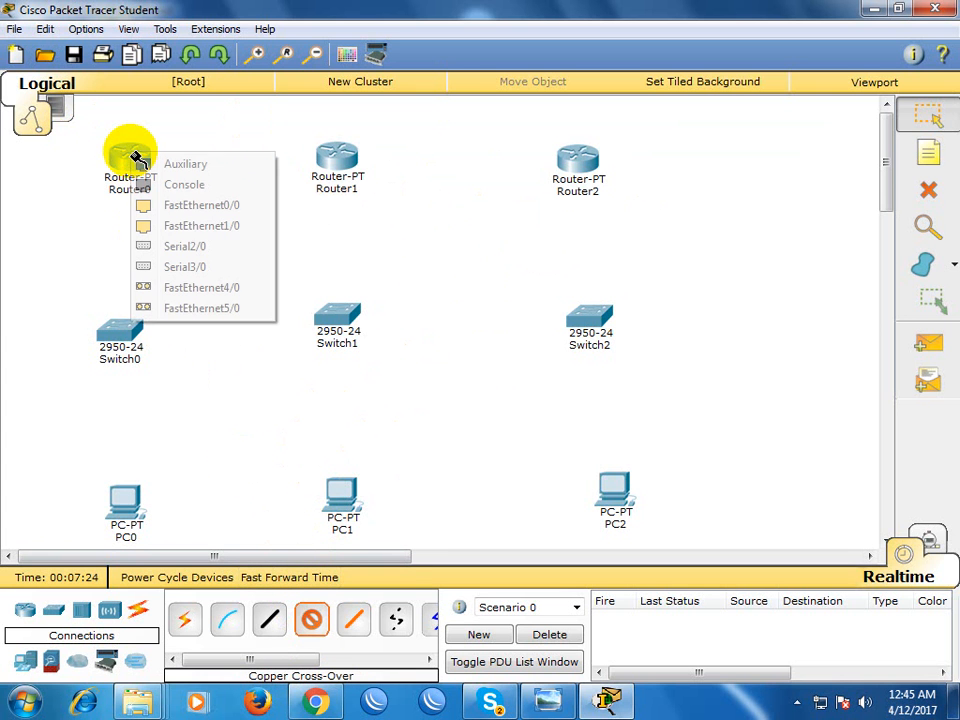
left_click(187, 208)
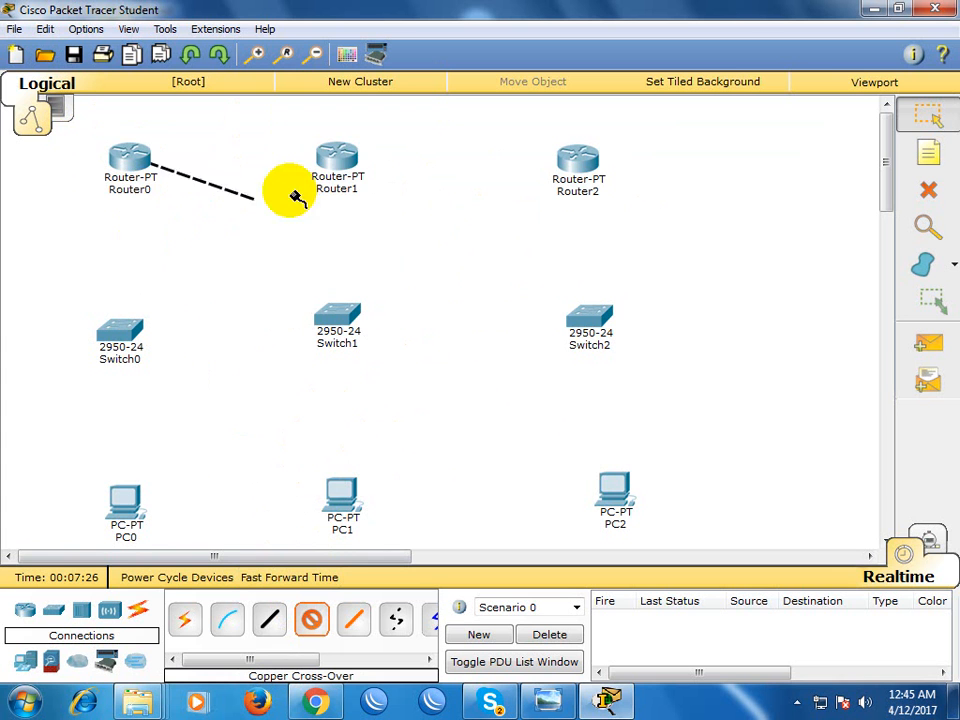
left_click(332, 154)
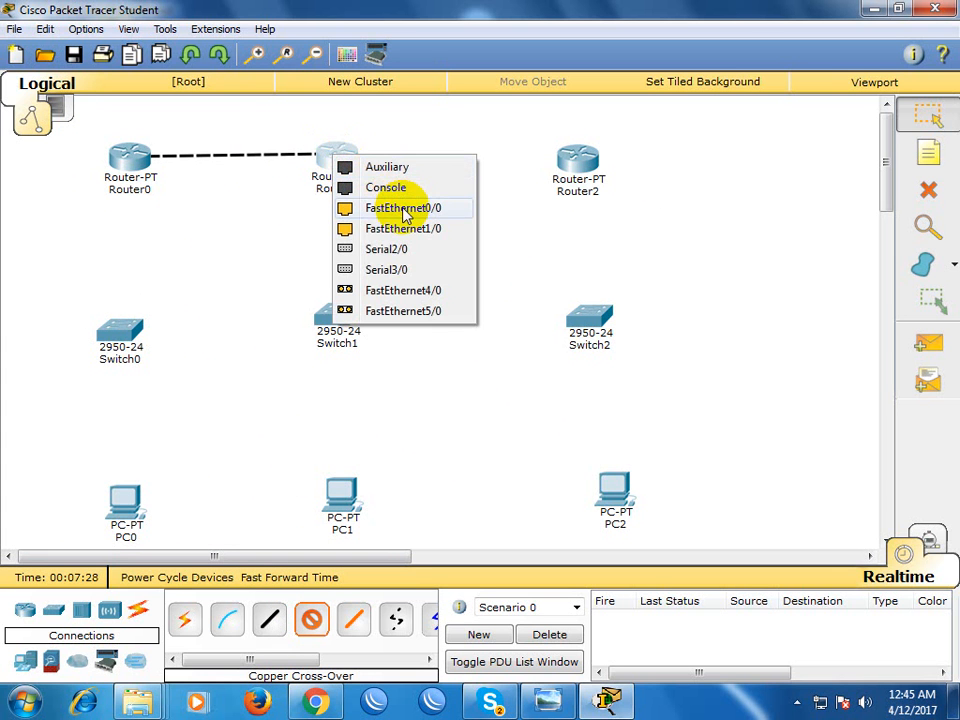
left_click(403, 208)
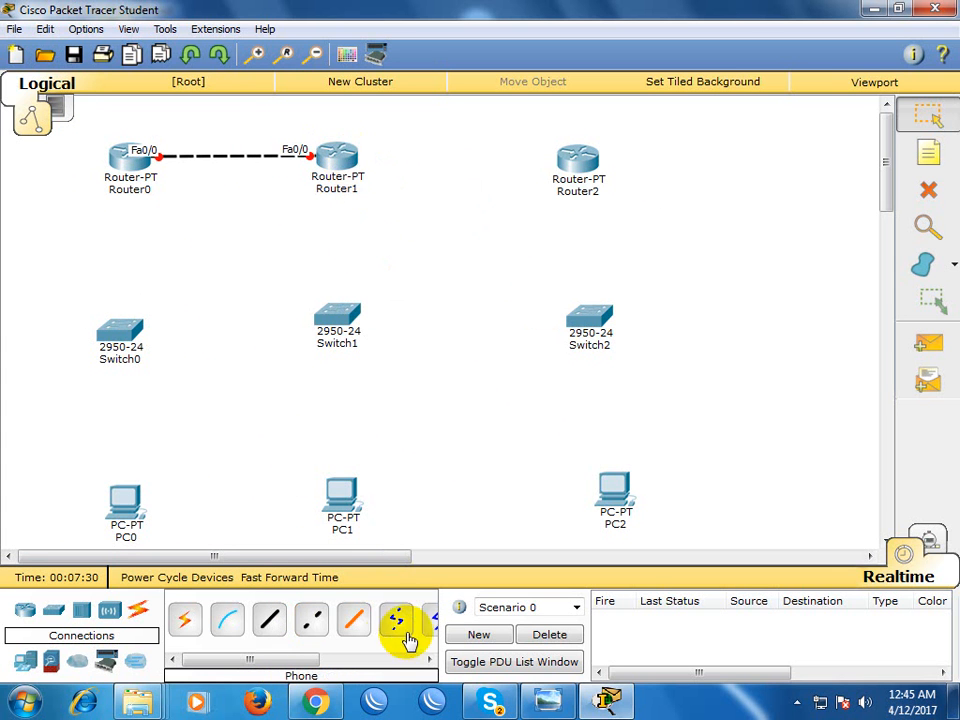
Connect Router1 FastEthernet1/0 to Router2 FastEthernet0/0 with a copper cross-over cable
left_click(311, 619)
left_click(349, 157)
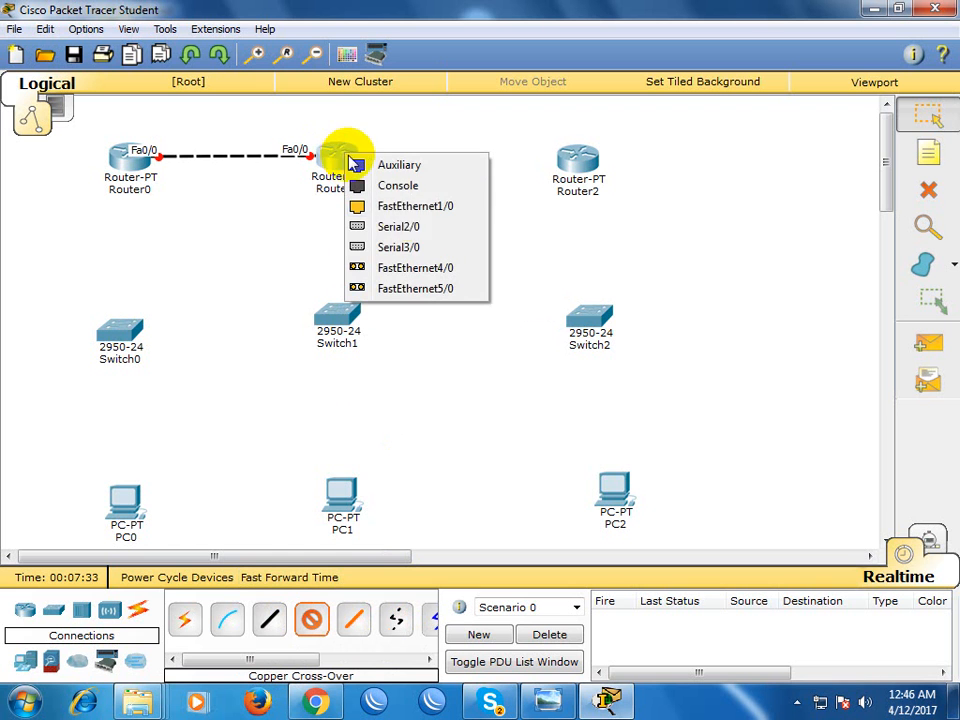
left_click(430, 216)
left_click(567, 160)
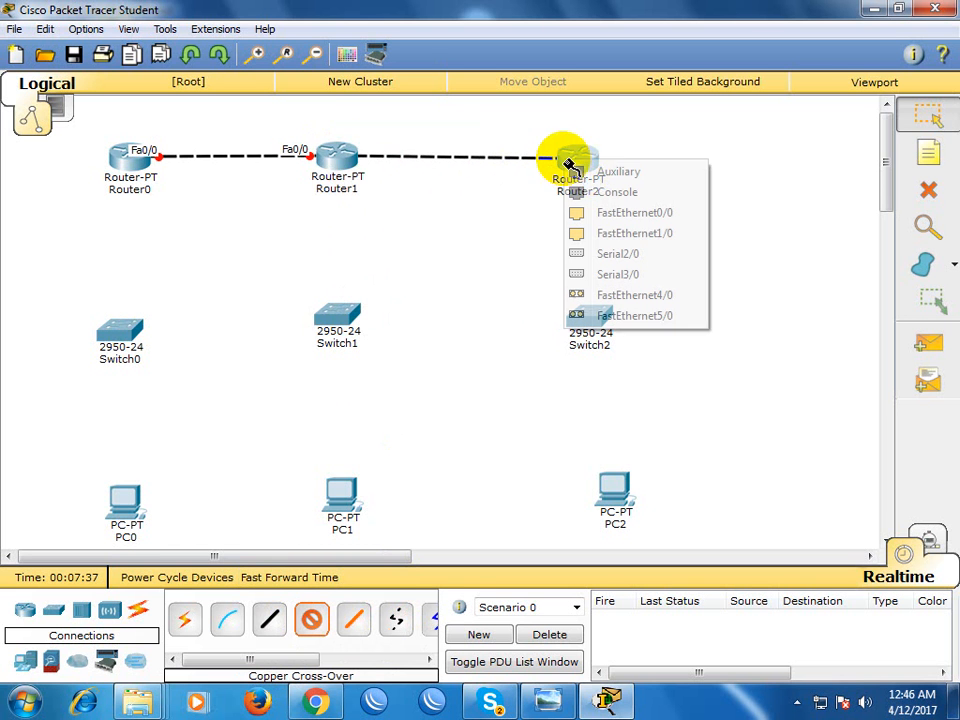
left_click(665, 212)
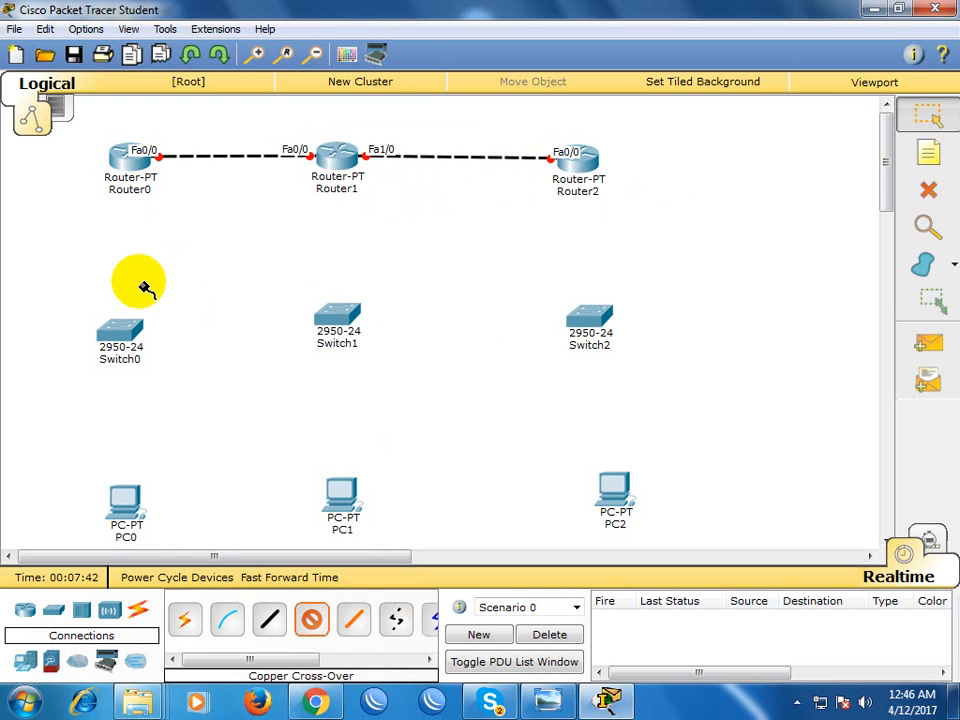
Connect Router0 FastEthernet1/0 to Switch0 FastEthernet0/1 with a copper straight-through cable
left_click(268, 619)
left_click(119, 161)
left_click(158, 212)
left_click(114, 333)
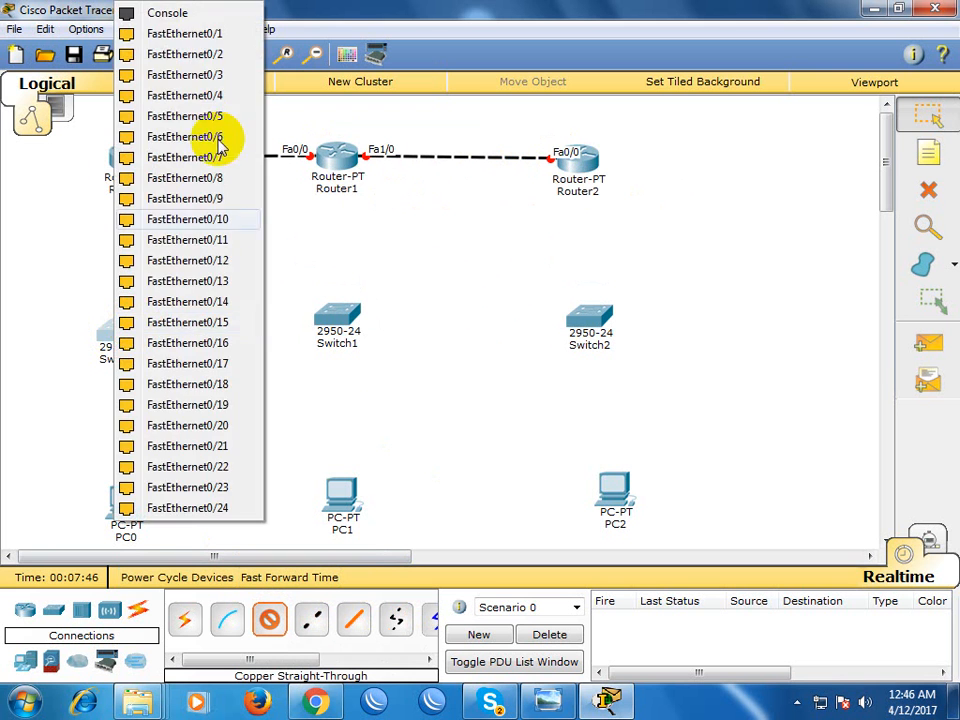
left_click(205, 34)
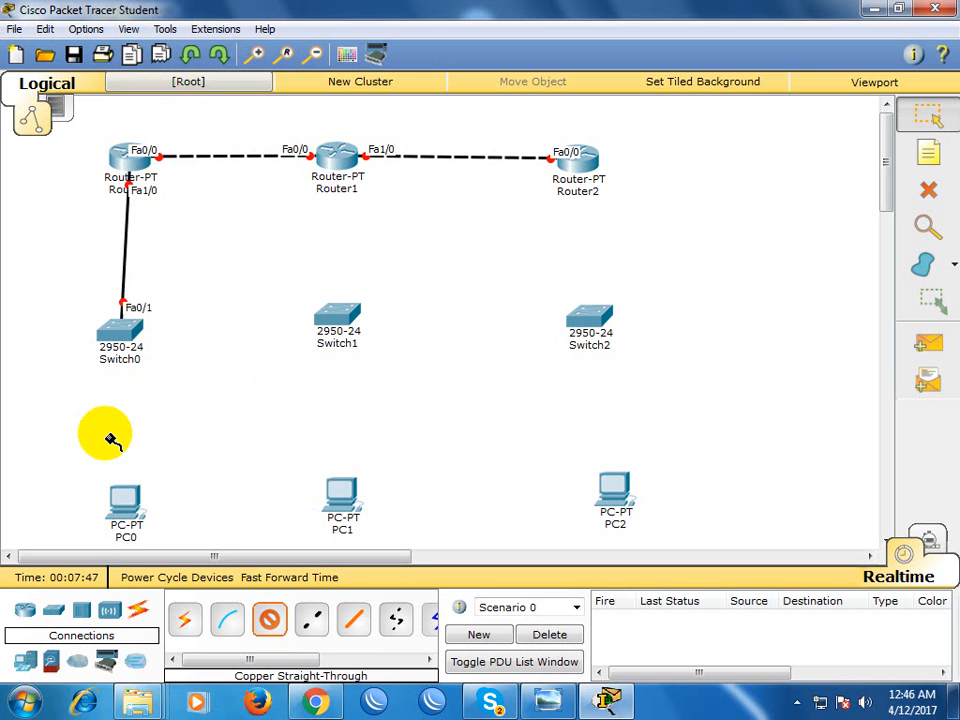
Connect Switch0 FastEthernet0/10 to PC0 FastEthernet0 with a copper straight-through cable
left_click(122, 337)
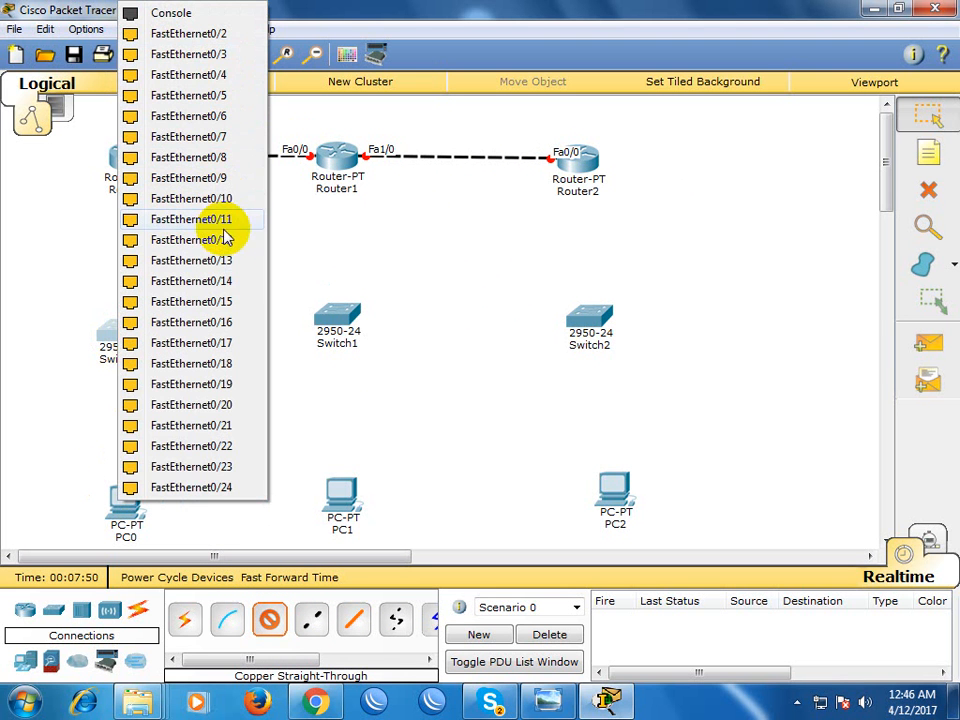
left_click(222, 199)
left_click(124, 500)
left_click(165, 531)
left_click(337, 155)
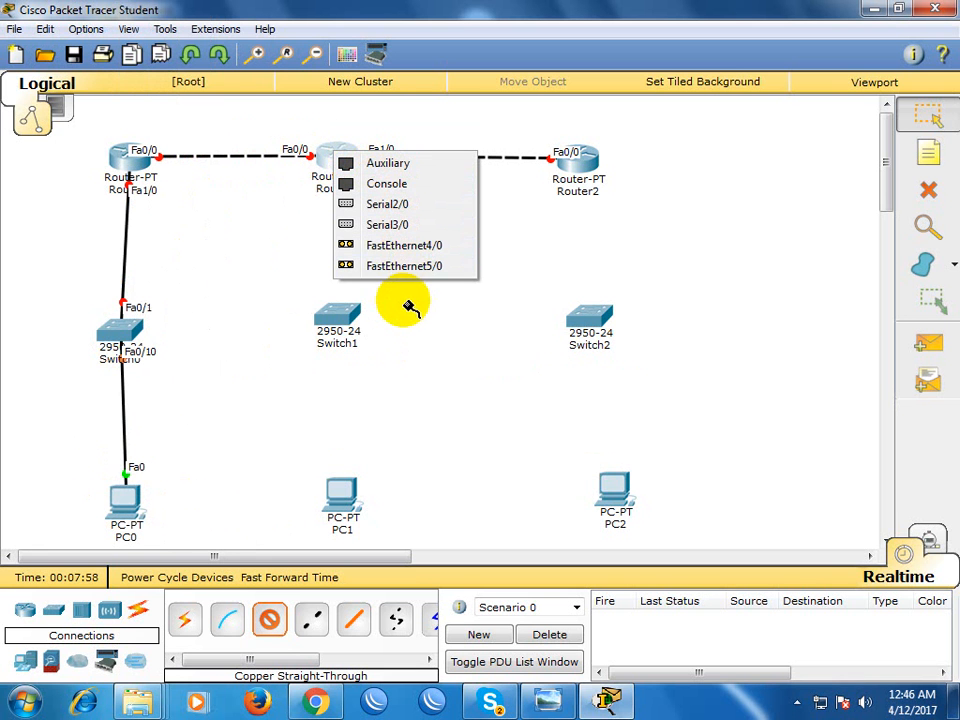
left_click(430, 375)
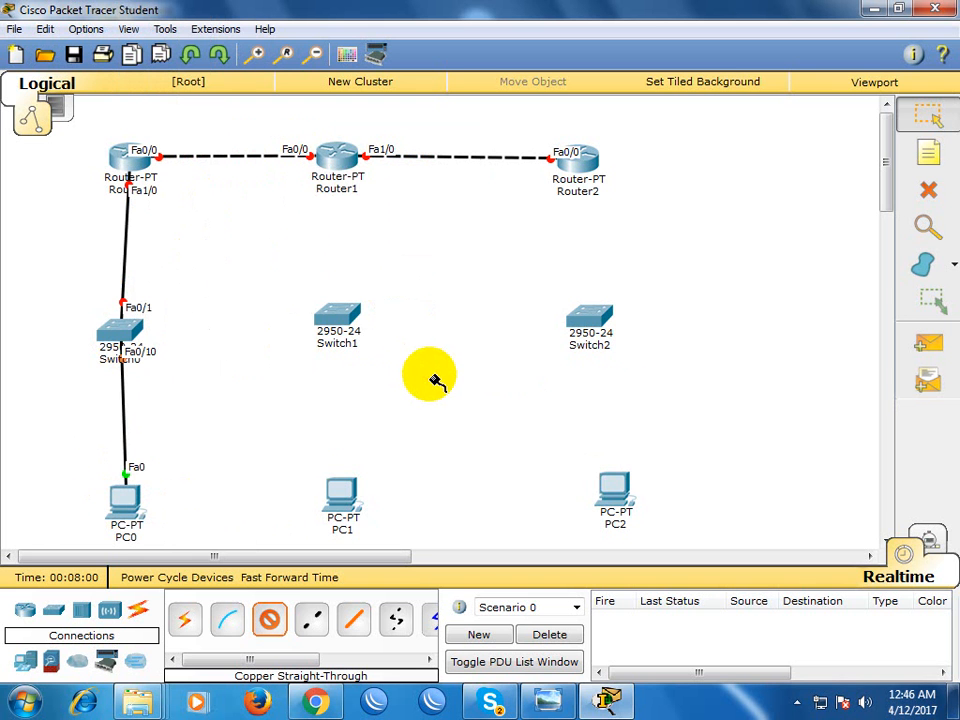
Connect Router2 FastEthernet1/0 to Switch2 FastEthernet0/10 with a copper straight-through cable
left_click(588, 170)
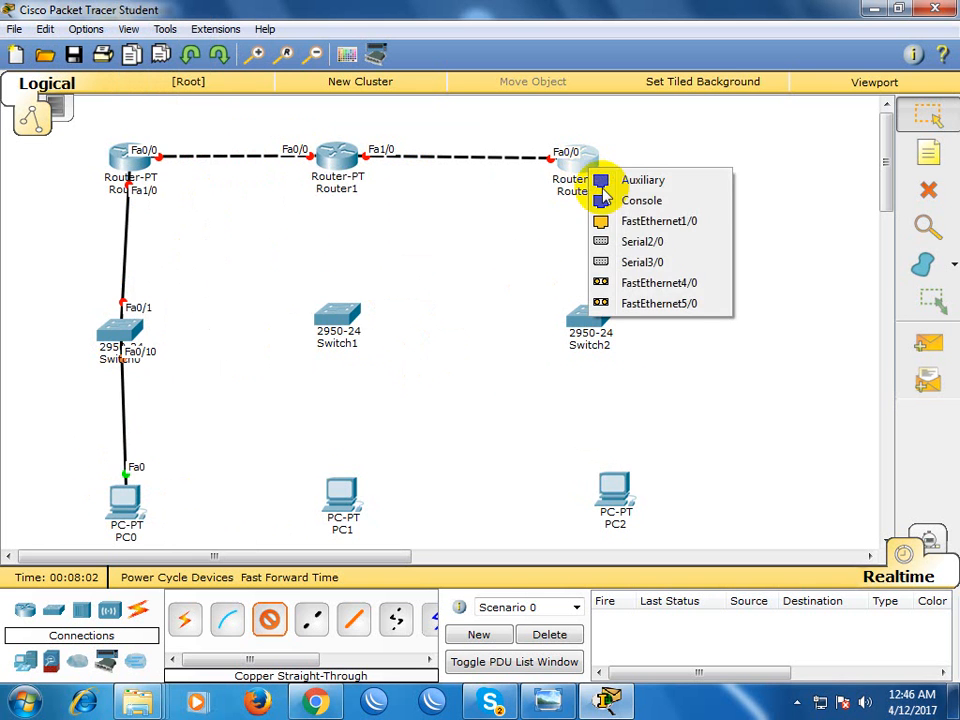
left_click(640, 221)
left_click(585, 313)
left_click(633, 222)
Connect Switch2 FastEthernet0/18 to PC2 FastEthernet0 with a copper straight-through cable
left_click(596, 308)
left_click(604, 364)
left_click(613, 490)
left_click(655, 516)
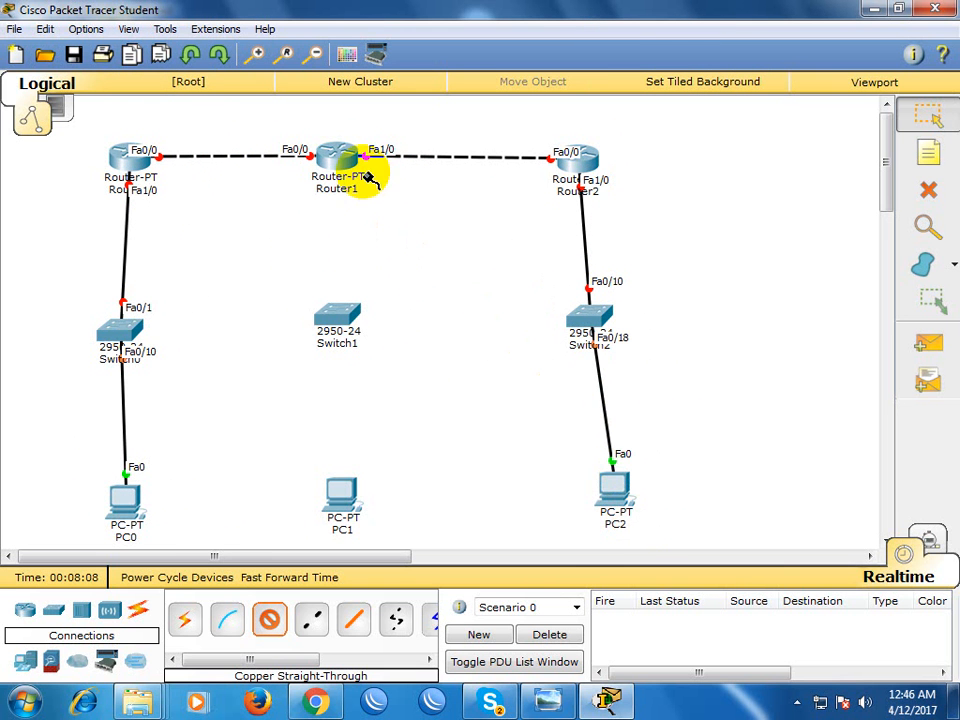
Fill the four empty module slots of Router1 with PT-ROUTER-NM-1CFE modules
left_click(913, 126)
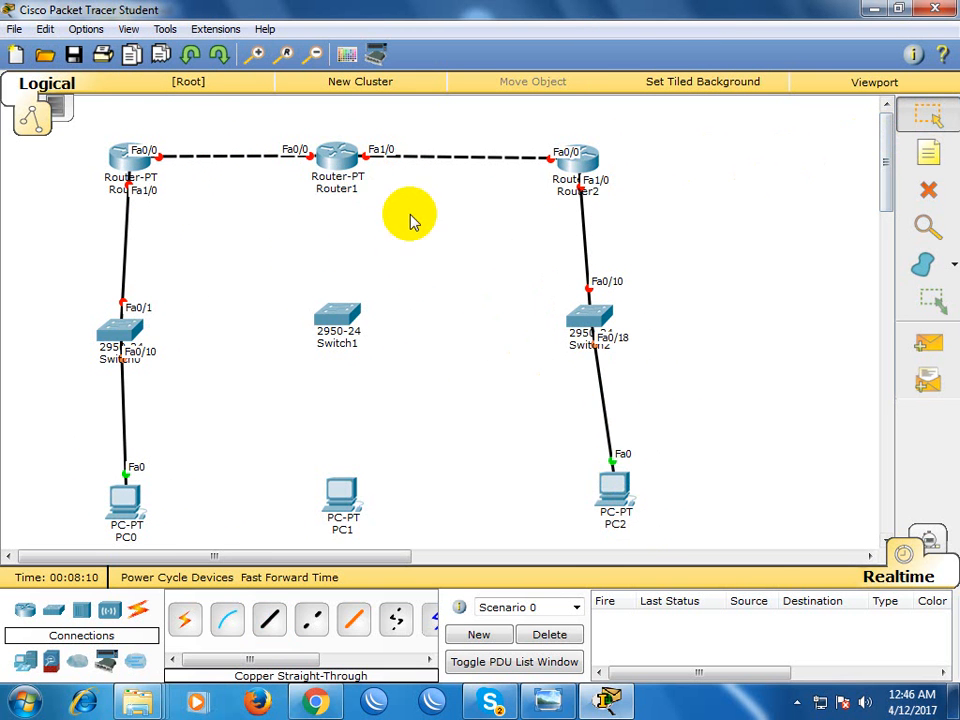
left_click(345, 163)
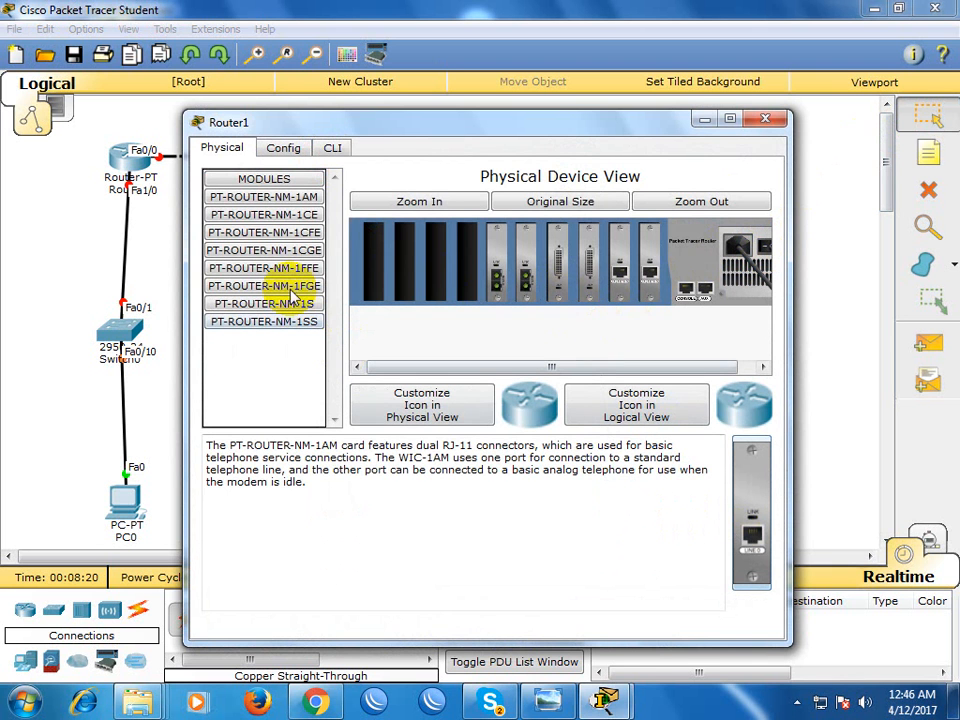
left_click(313, 237)
left_click_drag(754, 540, 469, 272)
left_click_drag(754, 493, 436, 273)
left_click_drag(754, 503, 374, 264)
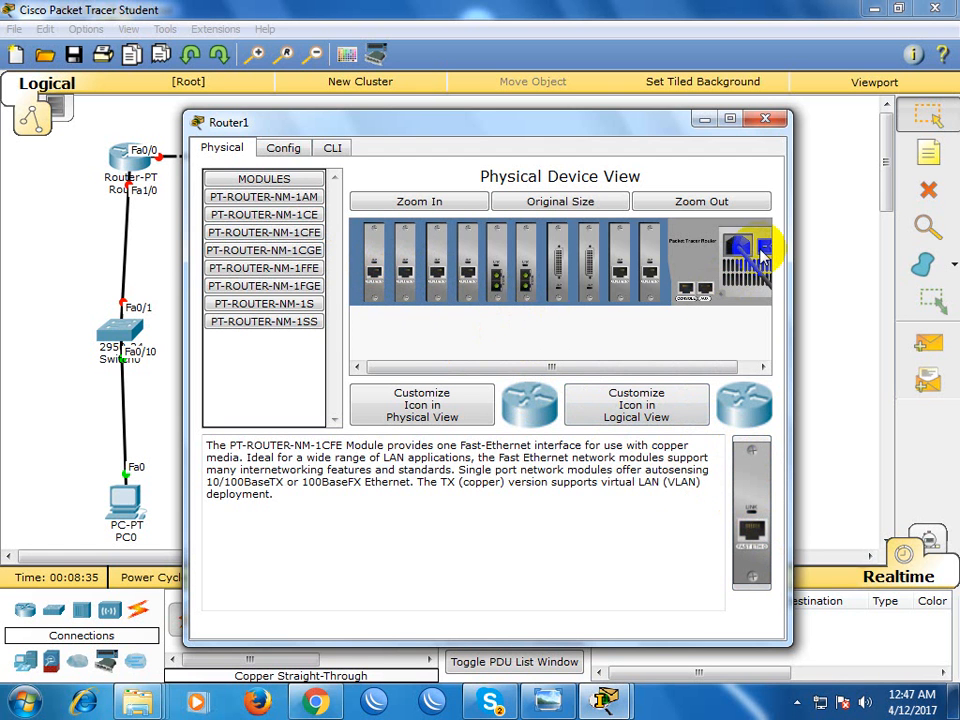
left_click(765, 119)
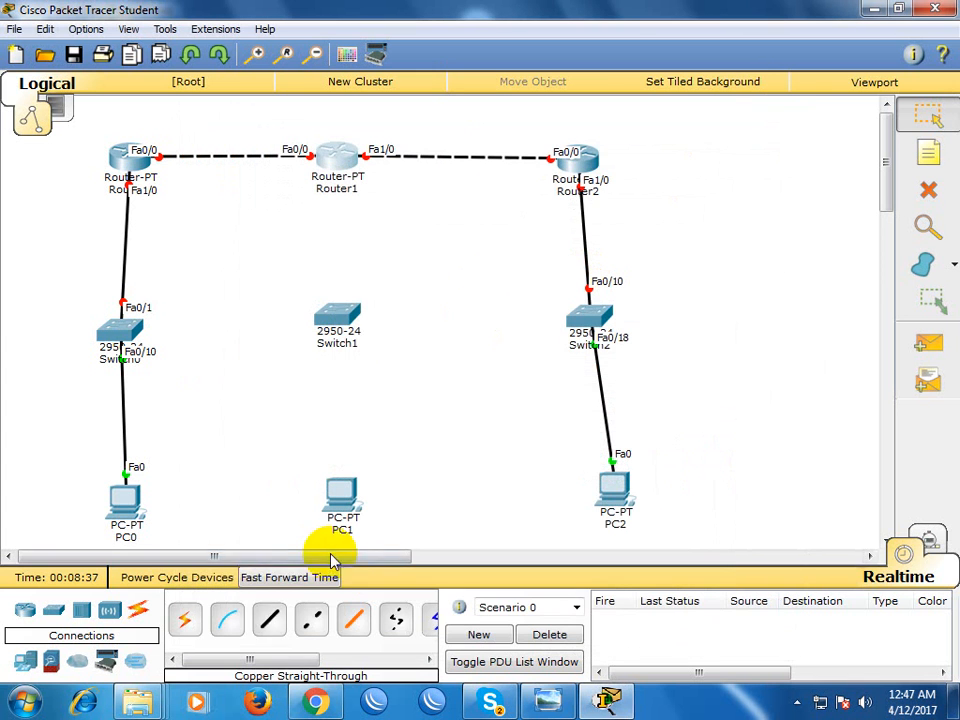
Connect Router1 FastEthernet6/0 to Switch1 FastEthernet0/1 with a copper straight-through cable
left_click(268, 620)
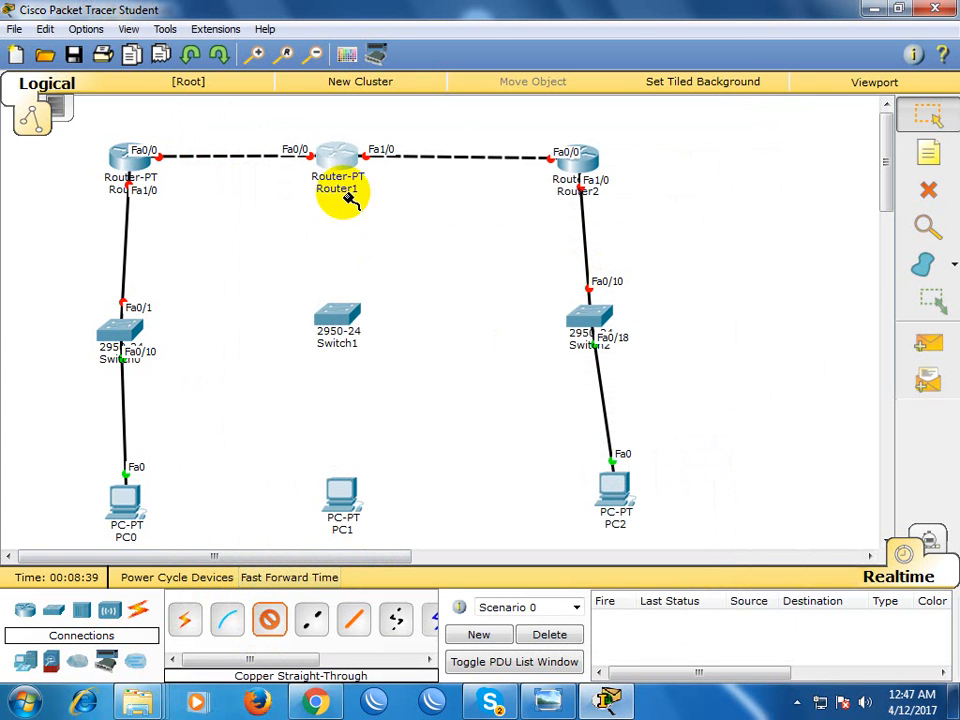
left_click(336, 160)
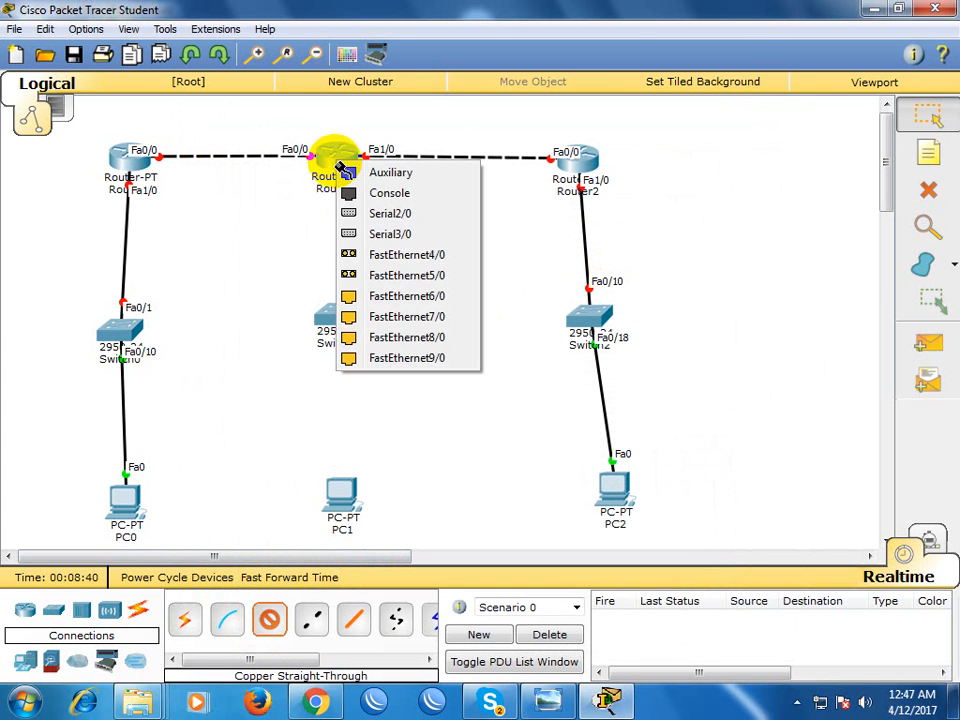
left_click(420, 300)
left_click(339, 312)
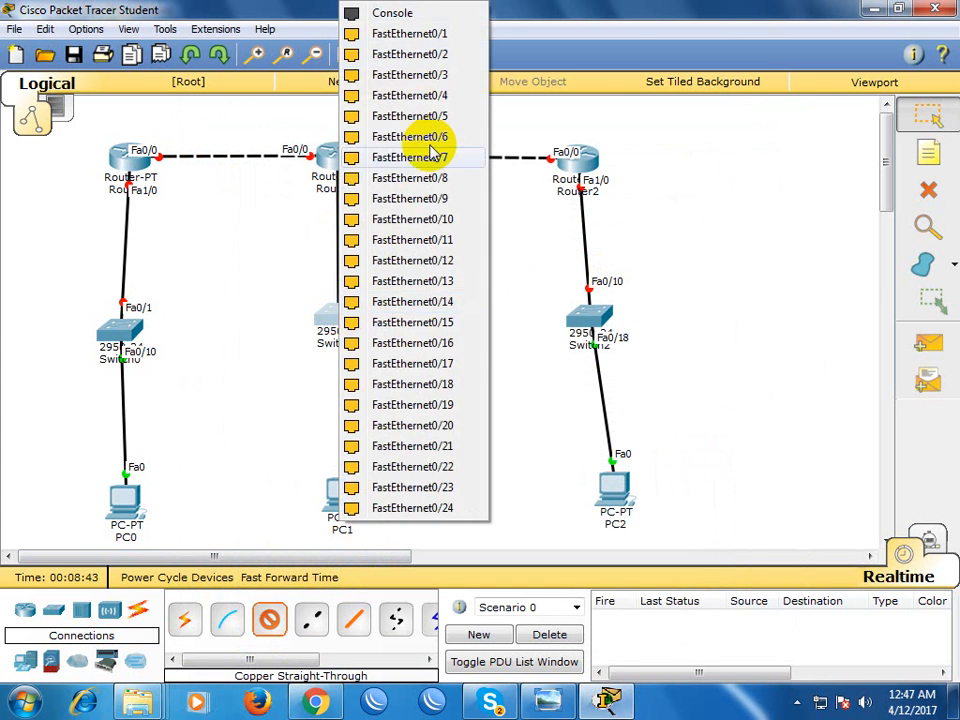
left_click(432, 33)
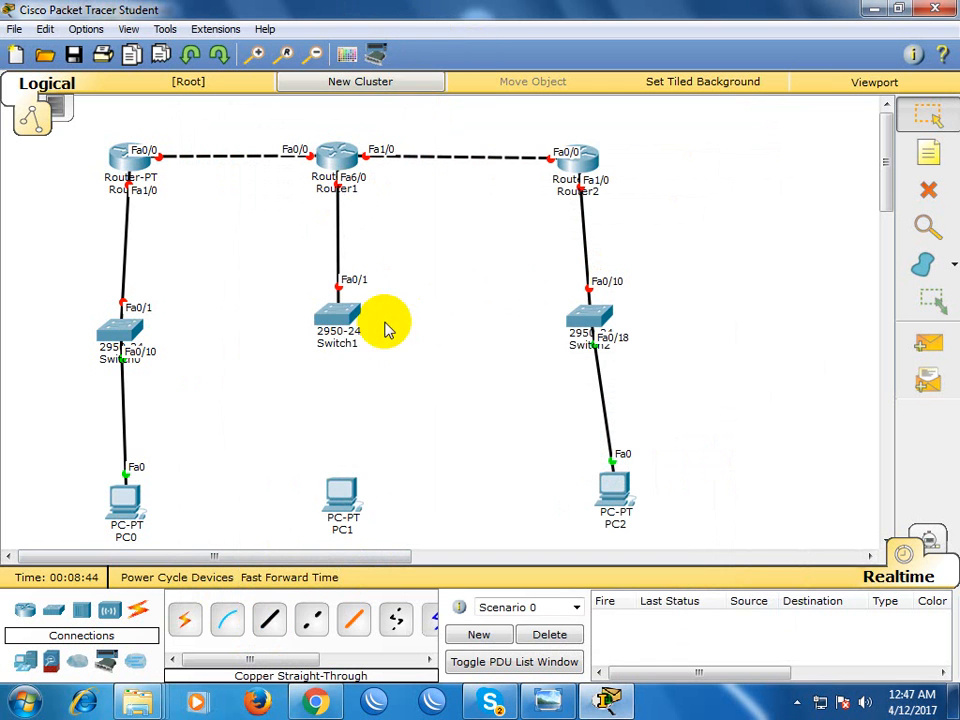
Connect Switch1 FastEthernet0/2 to PC1 FastEthernet0 with a copper straight-through cable
left_click(270, 617)
left_click(336, 316)
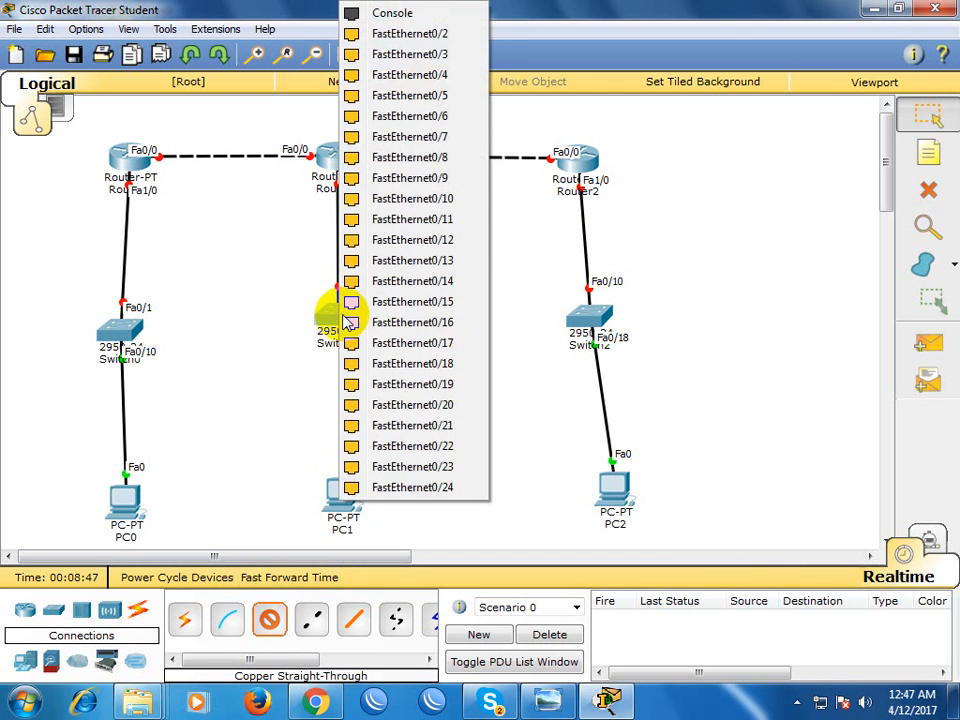
left_click(437, 33)
left_click(339, 497)
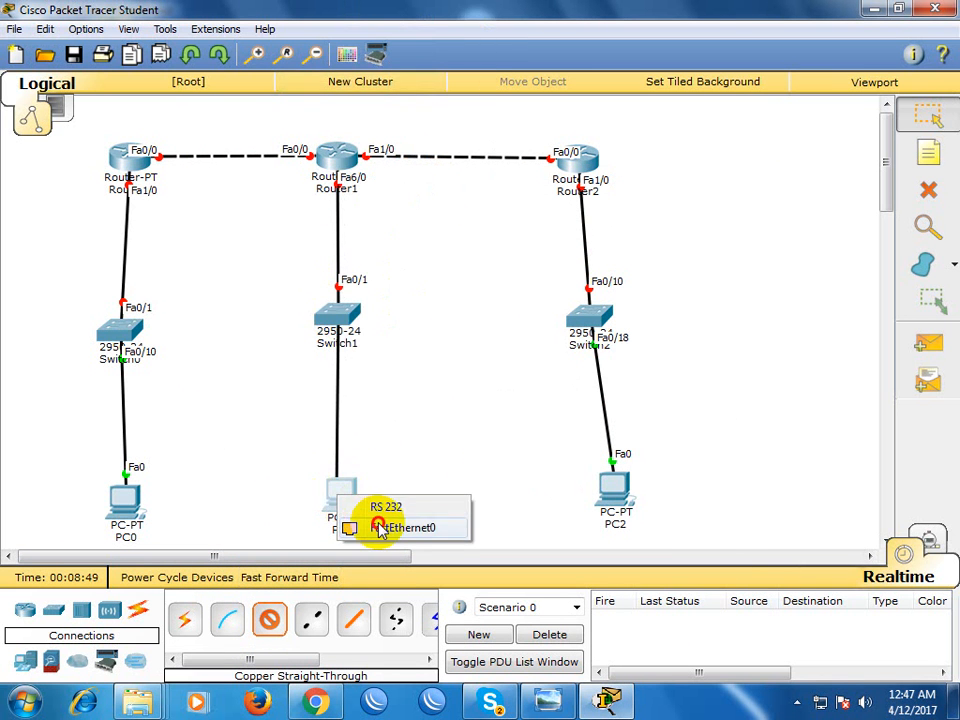
left_click(400, 528)
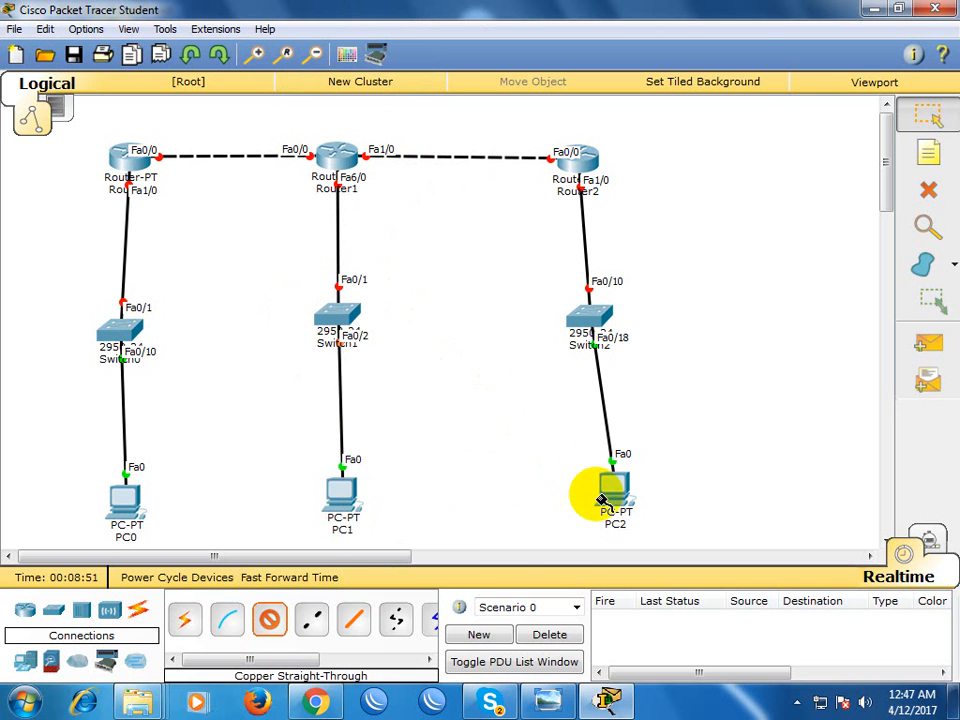
Move PC2 so that it lines up directly beneath Switch2
left_click(707, 360)
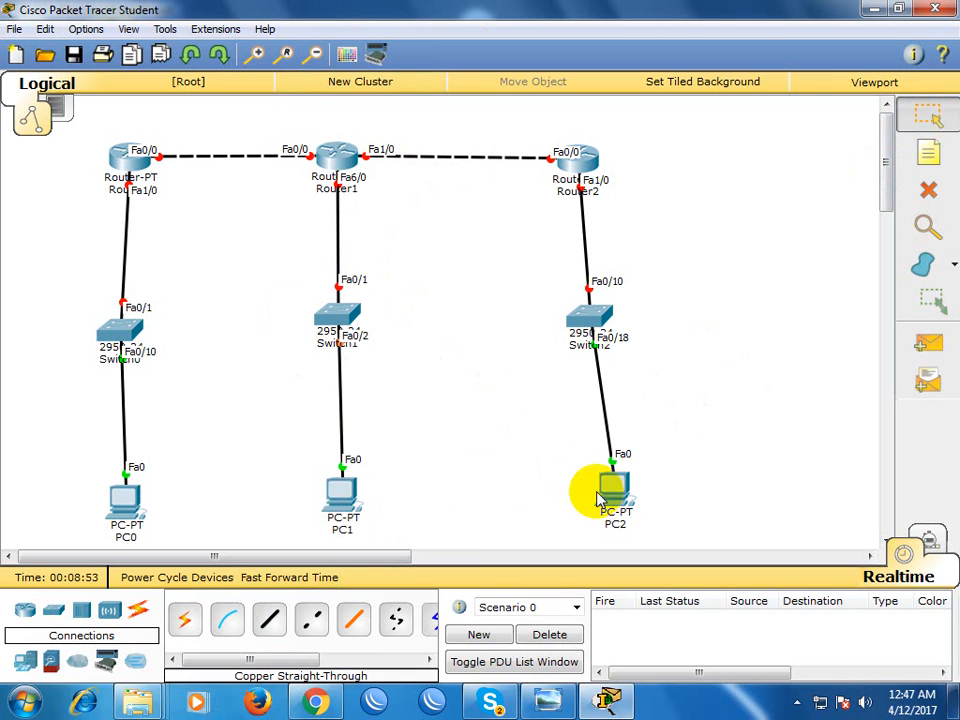
left_click_drag(603, 500, 580, 497)
Label the Router0, Router1 and Router2 switch links with the notes 192.168.1.0/24, 192.168.2.0/24 and 192.168.3.0/24 respectively
left_click(928, 152)
left_click(49, 269)
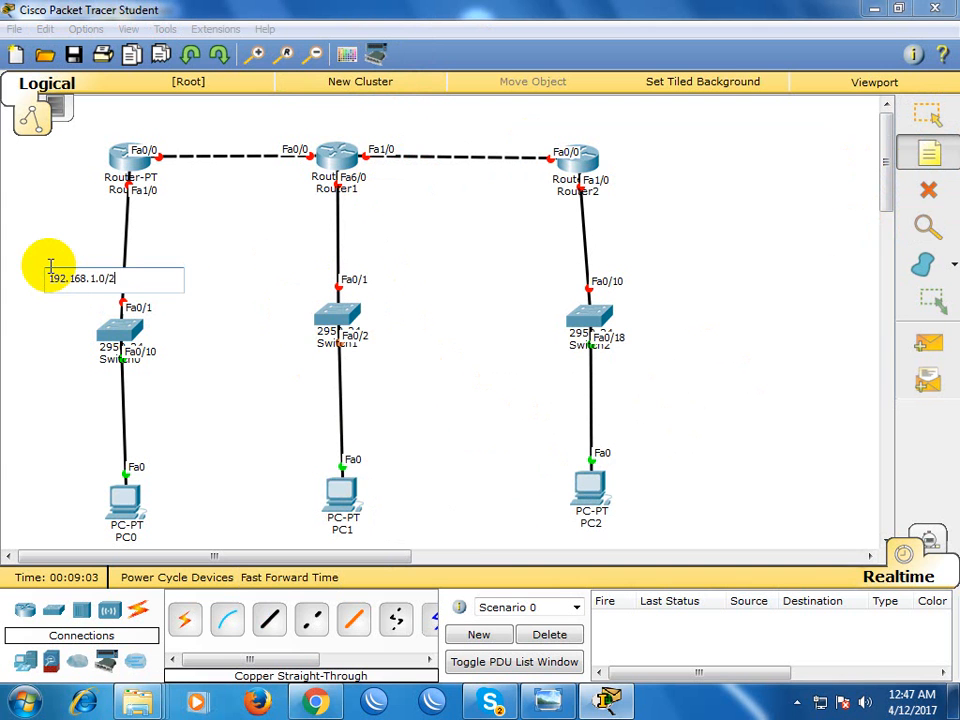
left_click(313, 240)
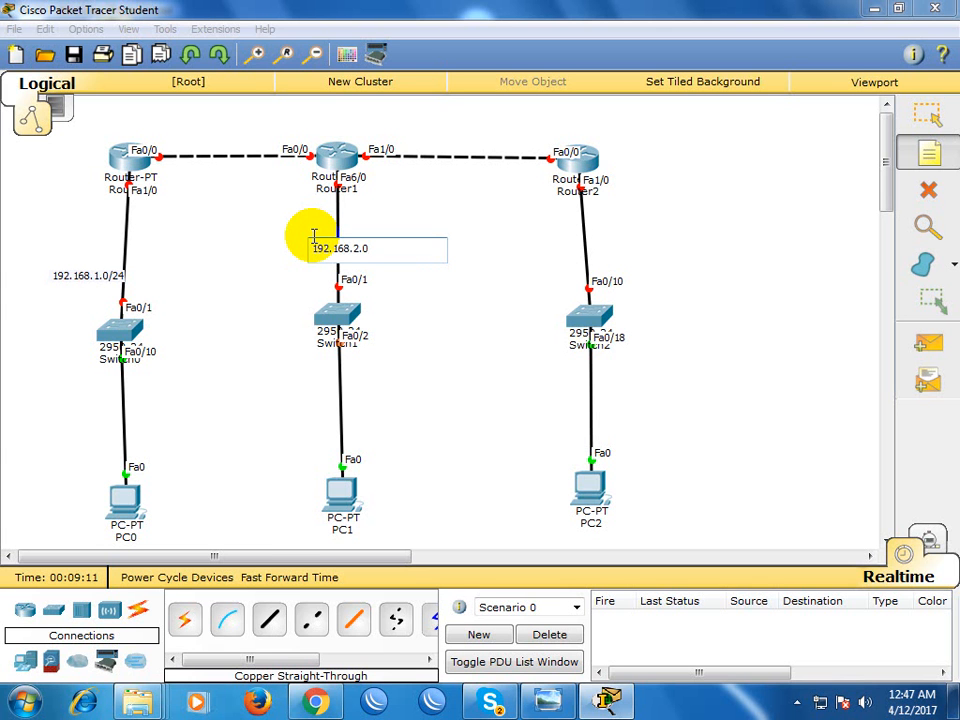
left_click(551, 240)
type("192.168.3.0/24")
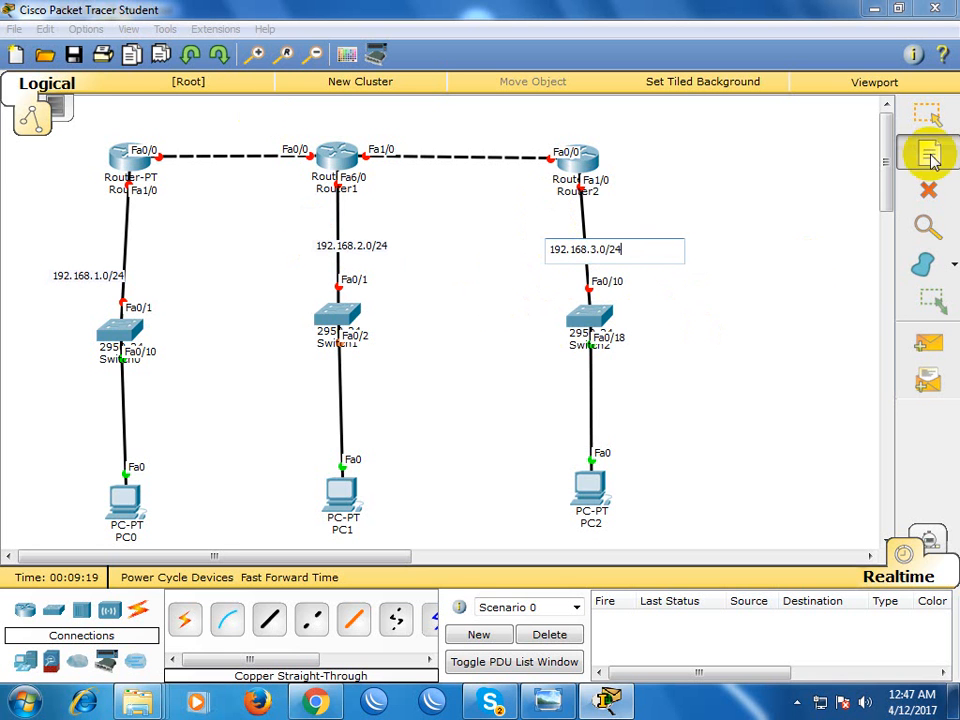
left_click(926, 113)
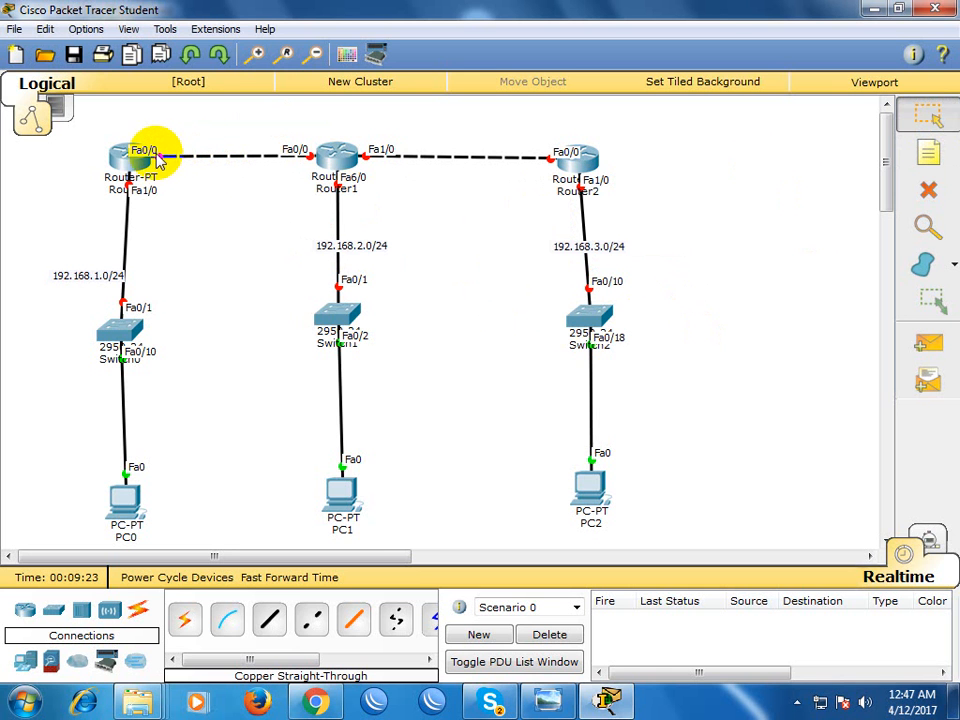
Label the link between Router0 and Router1 with the note 172.16.0.0/30
mouse_move(326, 154)
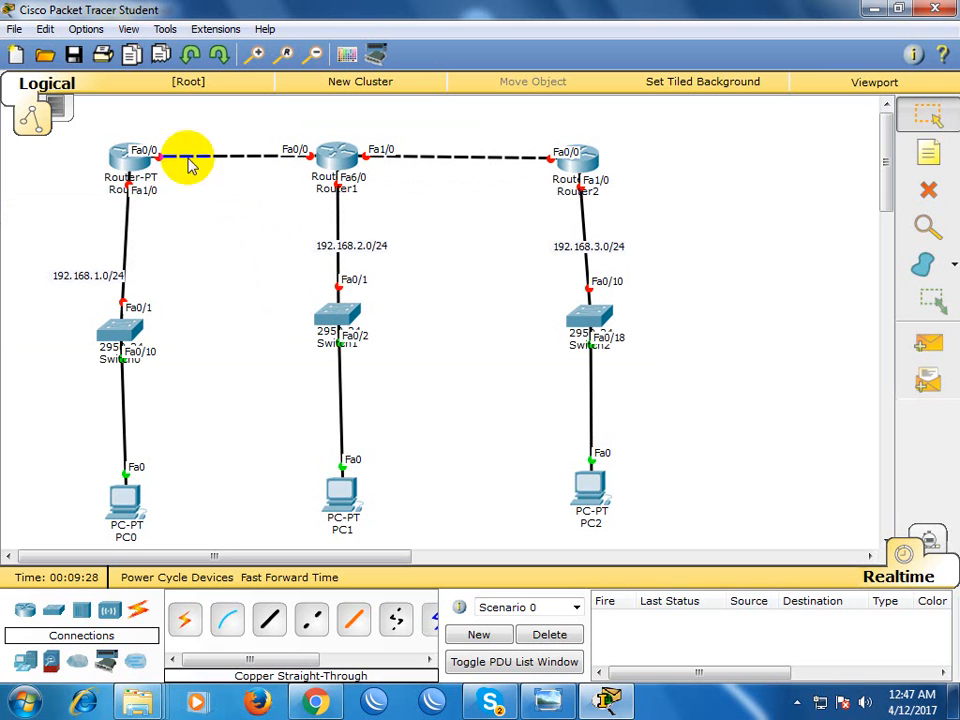
left_click(924, 152)
left_click(198, 142)
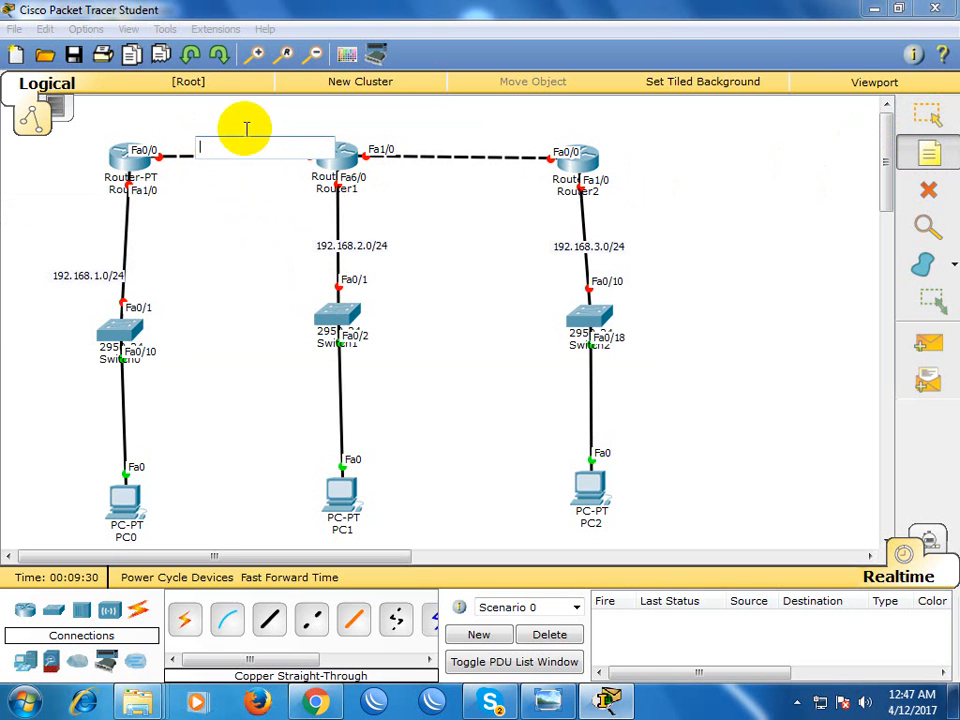
type("172.16.0.0/30")
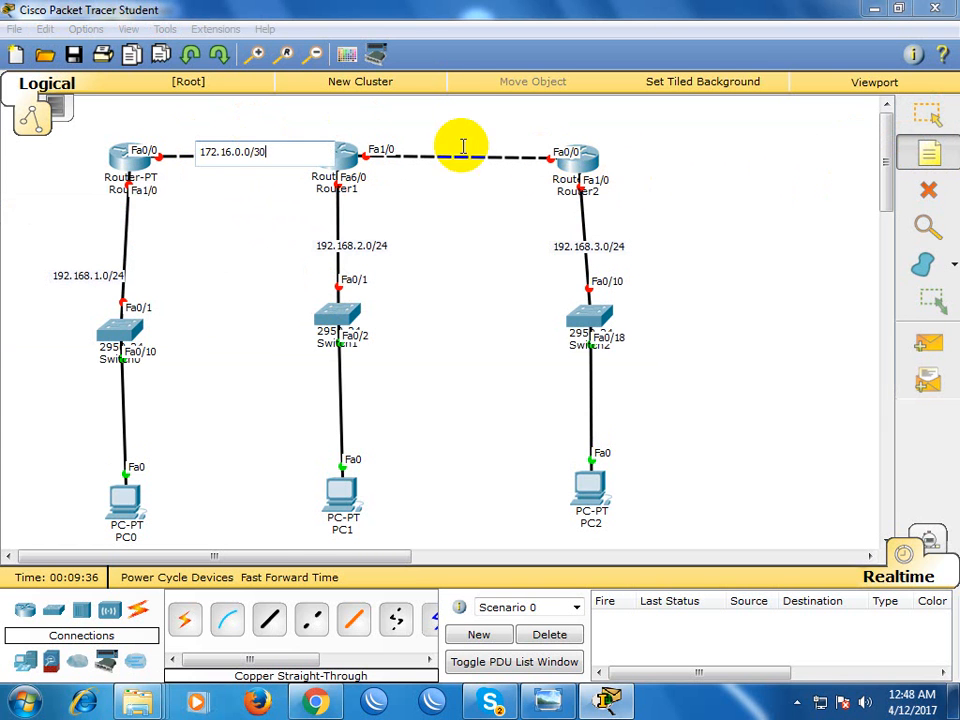
Label the link between Router1 and Router2 with the note 172.16.0.4/30 and move both 172.16 notes just above their links
left_click(424, 143)
type("172.16.0.4/30")
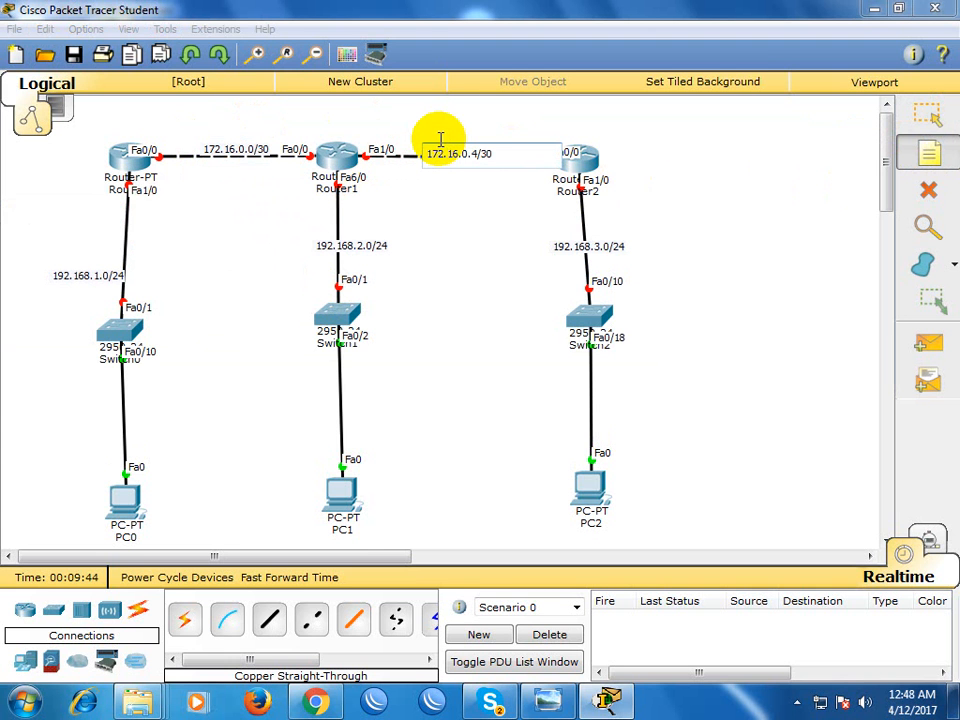
left_click(927, 116)
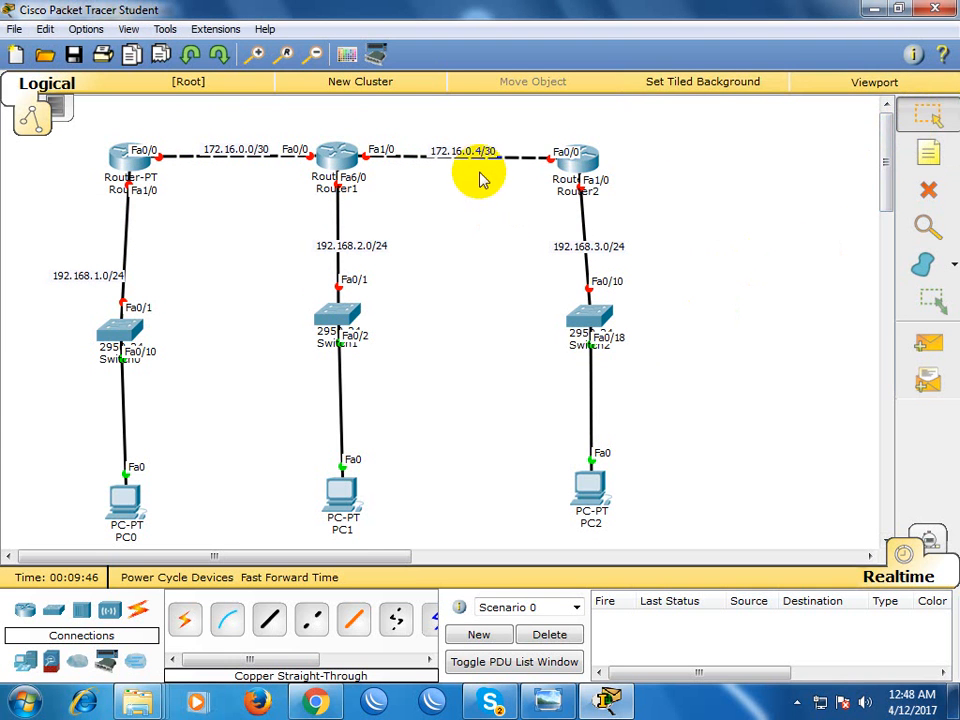
left_click_drag(483, 148, 491, 152)
left_click_drag(239, 149, 229, 144)
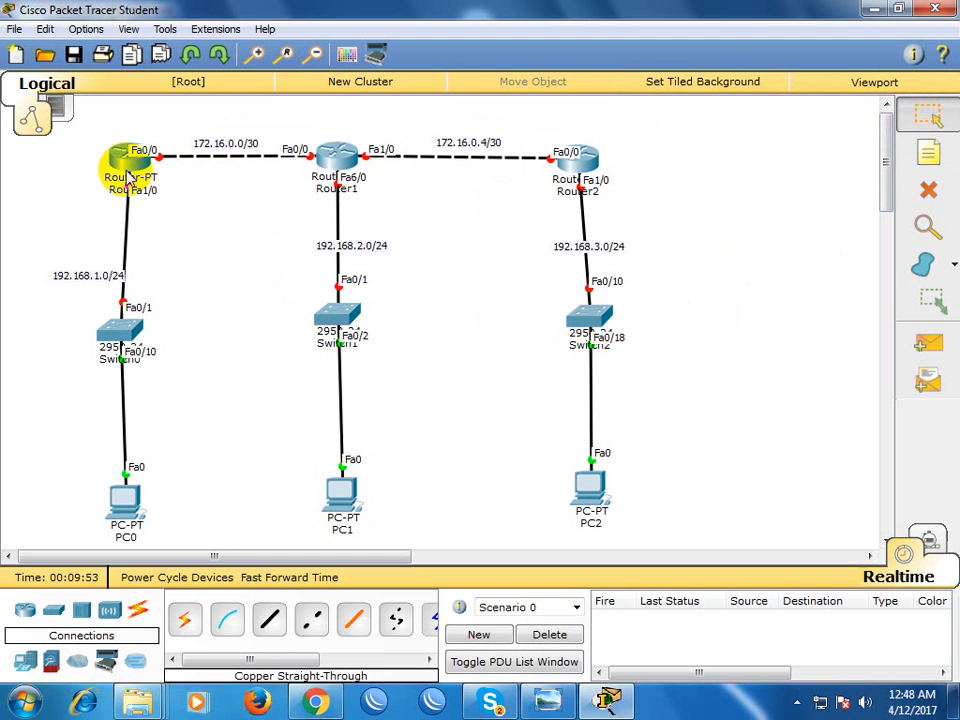
mouse_move(113, 158)
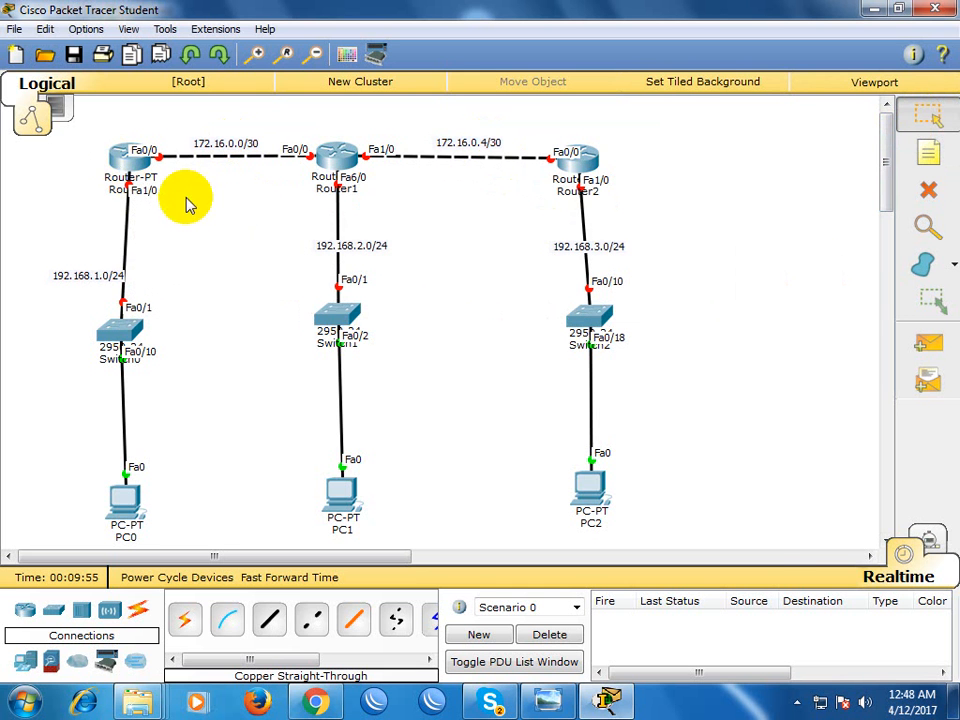
left_click(110, 158)
left_click(332, 147)
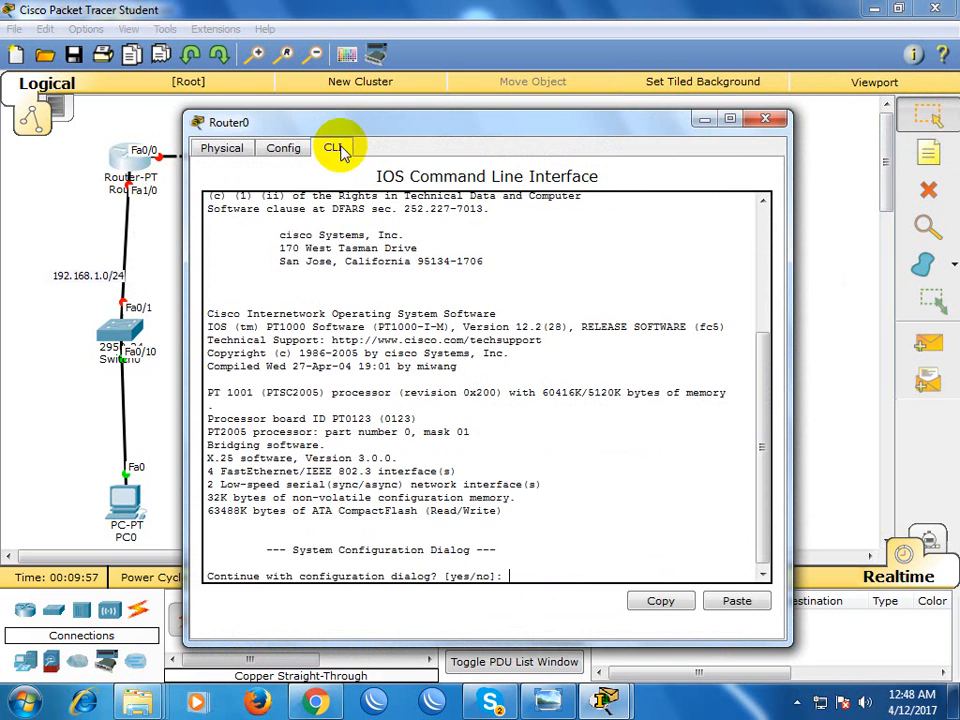
left_click_drag(362, 123, 514, 121)
left_click(910, 103)
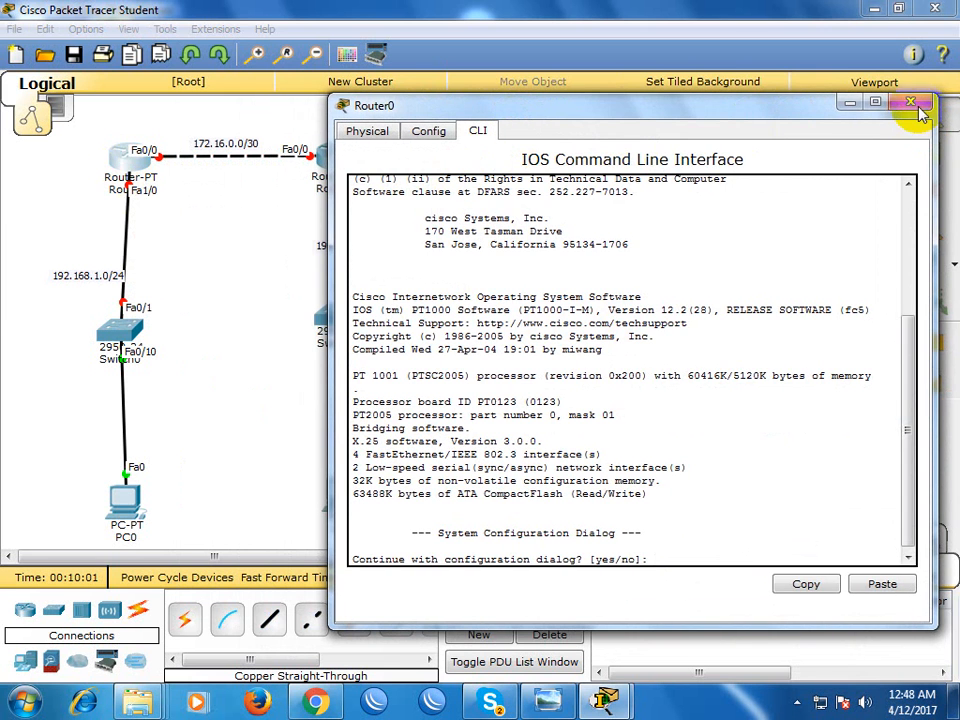
Rename Router0 as Rangpur and Router1 as Dhaka
left_click(120, 192)
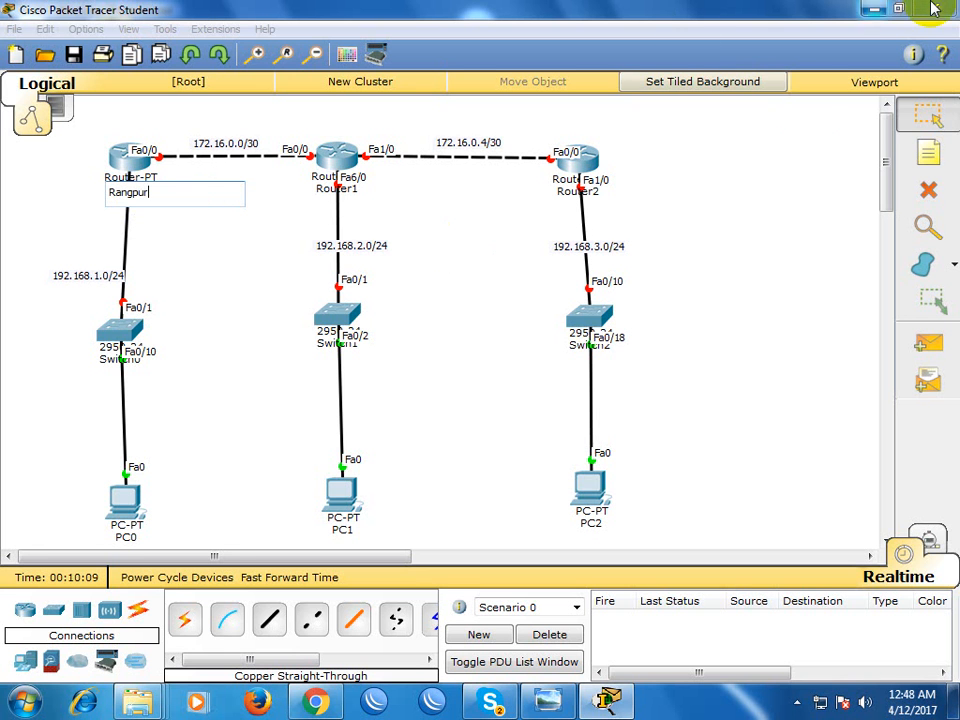
left_click(357, 214)
left_click(347, 190)
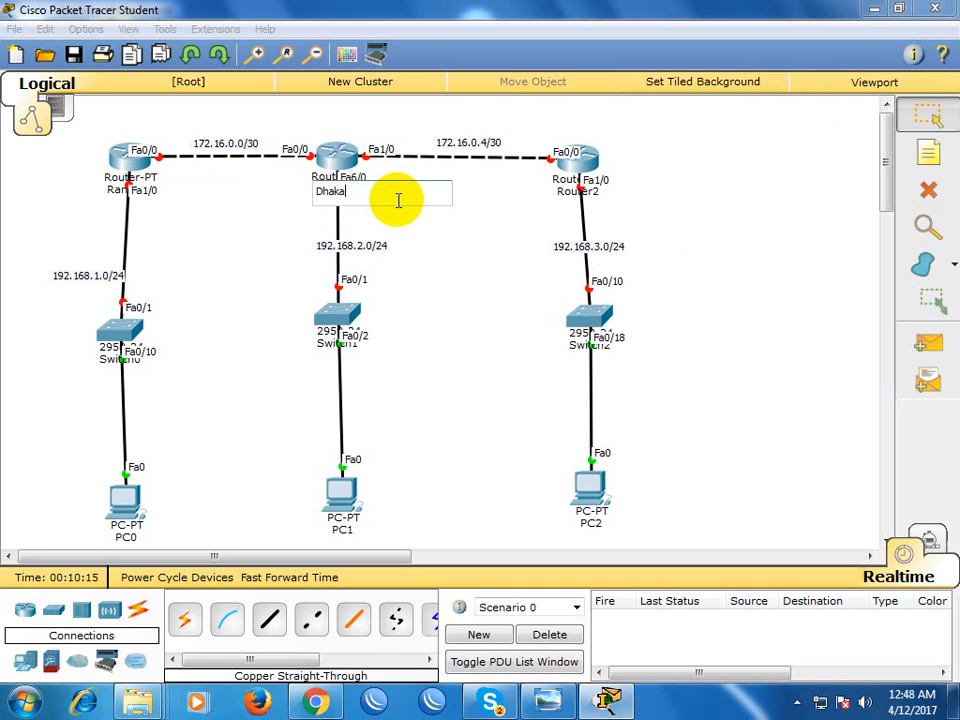
key("Return")
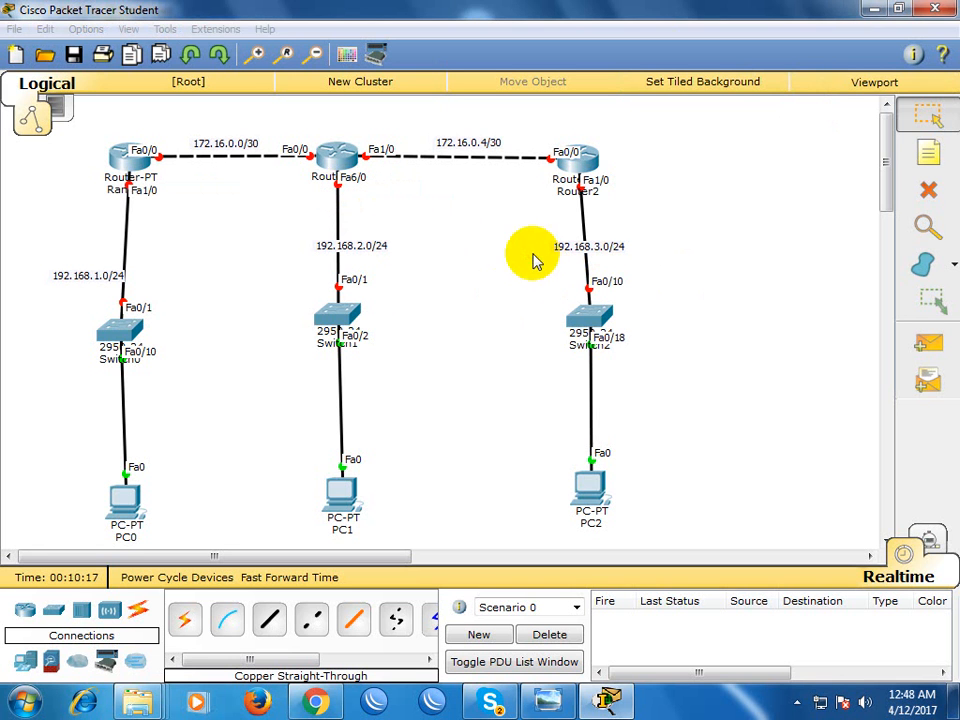
Rename Router2 as Alvah
left_click(574, 193)
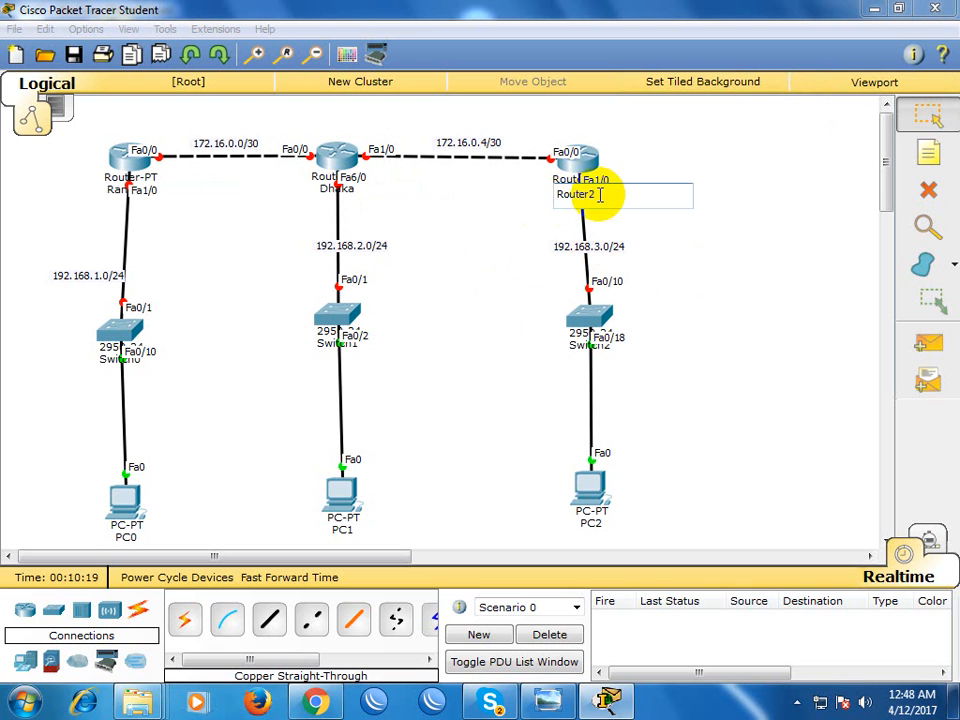
key("BackSpace")
key("BackSpace")
key("BackSpace")
key("BackSpace")
key("BackSpace")
key("BackSpace")
key("BackSpace")
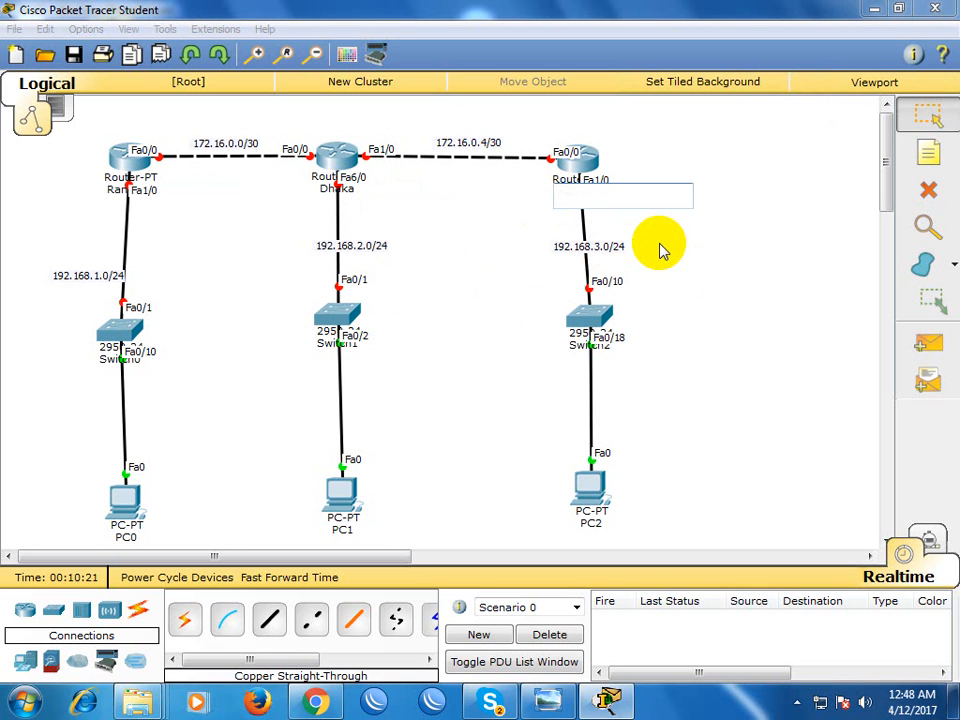
type("Alvah")
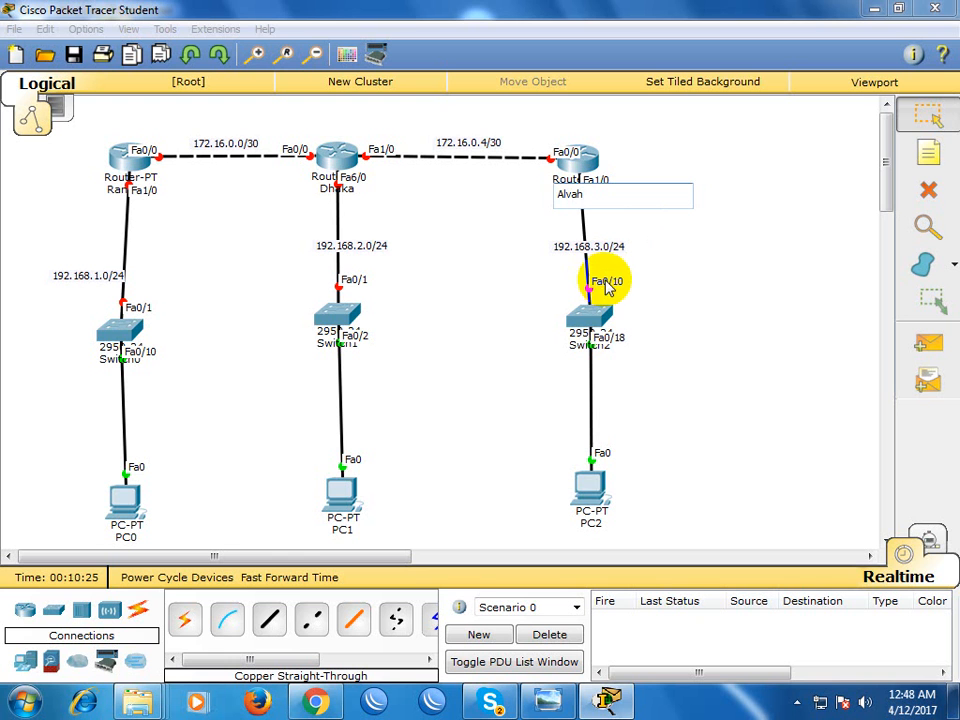
key("Return")
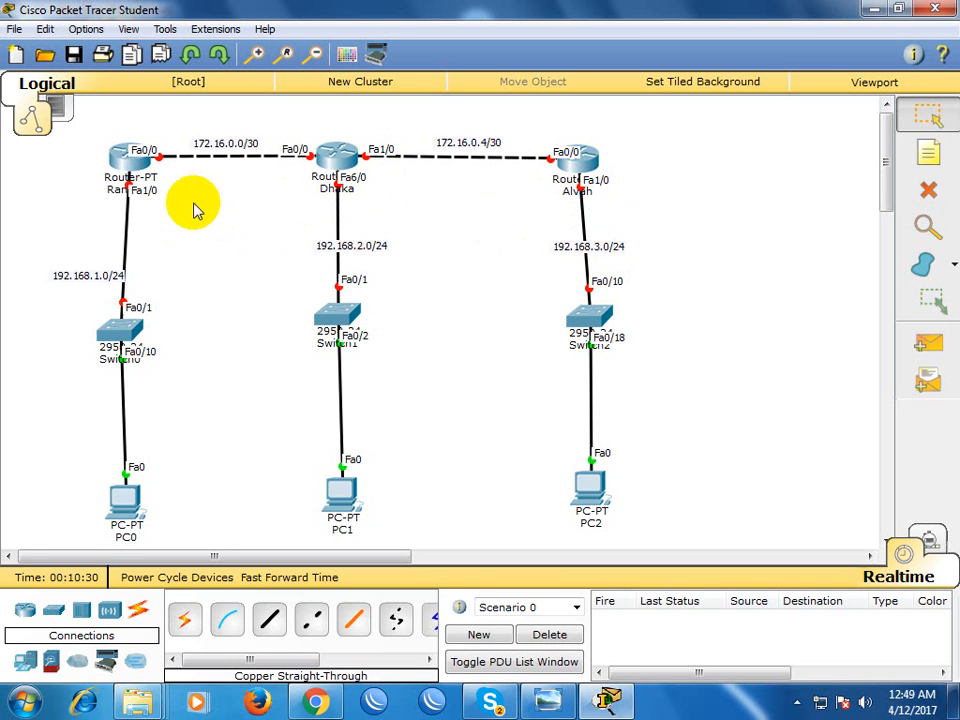
In the Rangpur router's command line, answer no to the configuration dialog and enter privileged mode with en
left_click(128, 168)
left_click_drag(375, 124, 632, 118)
type("no")
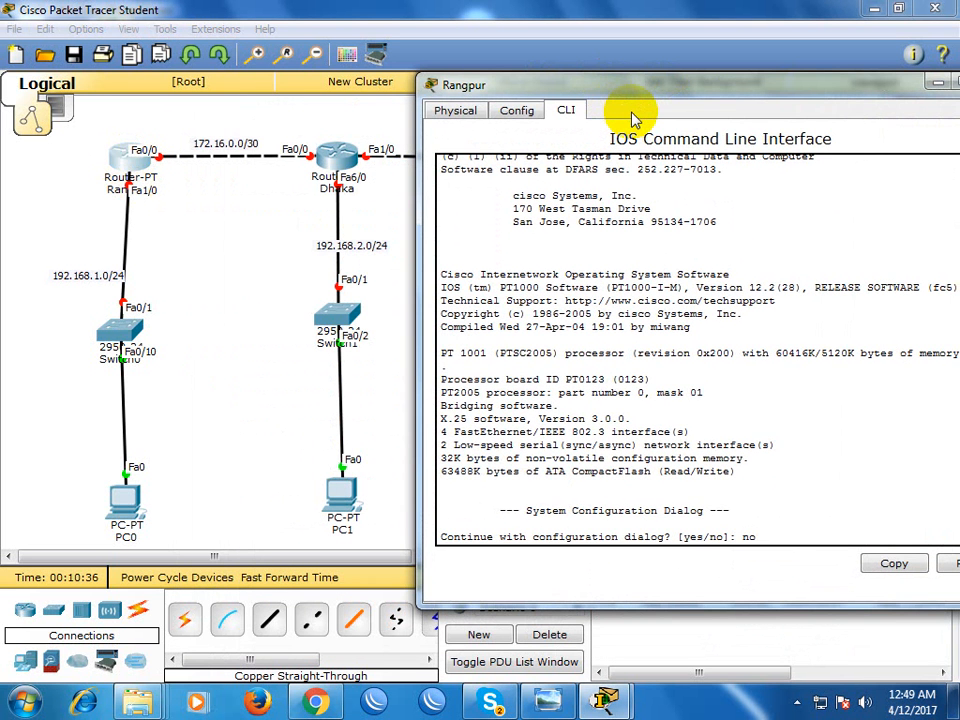
key("Return")
key("Return")
type("en")
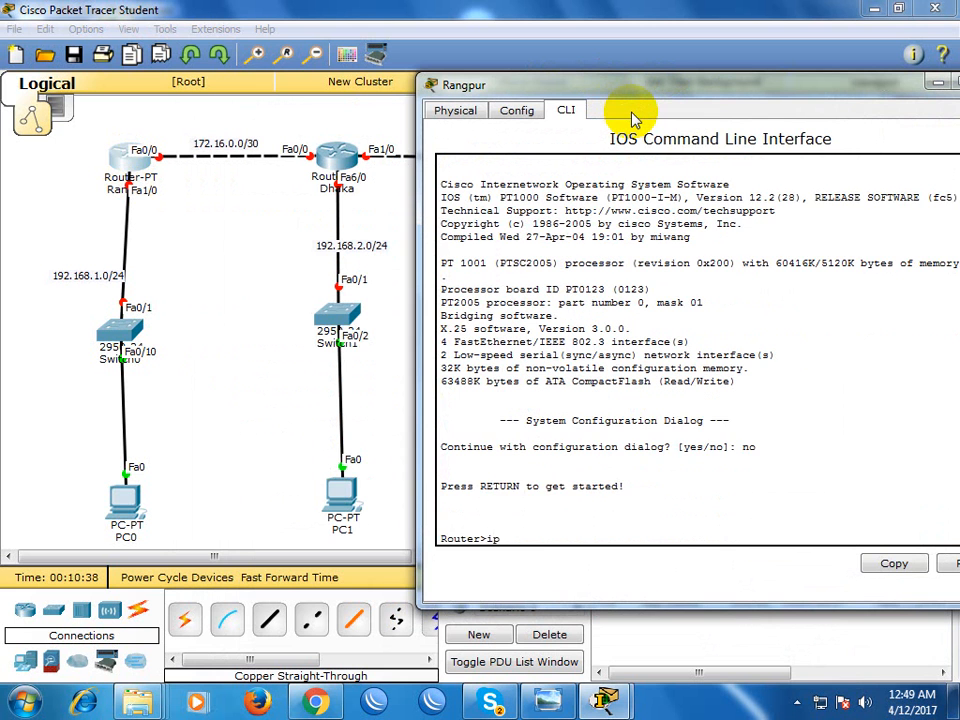
key("Return")
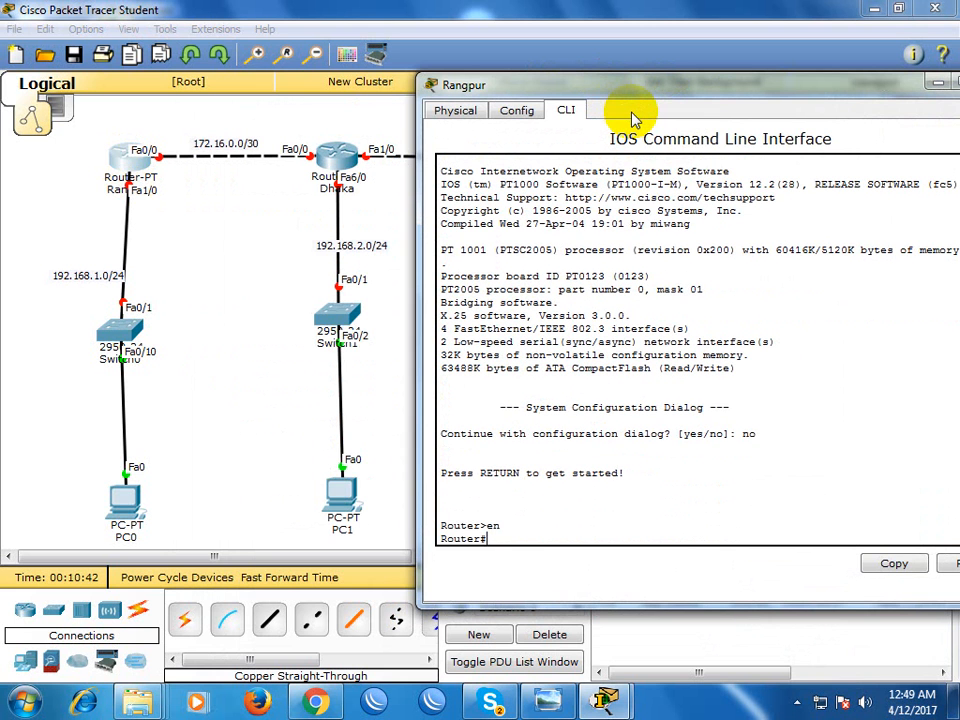
Enter global configuration mode on Rangpur with configure terminal
type("conf")
key("Tab")
type("t")
key("Tab")
key("Return")
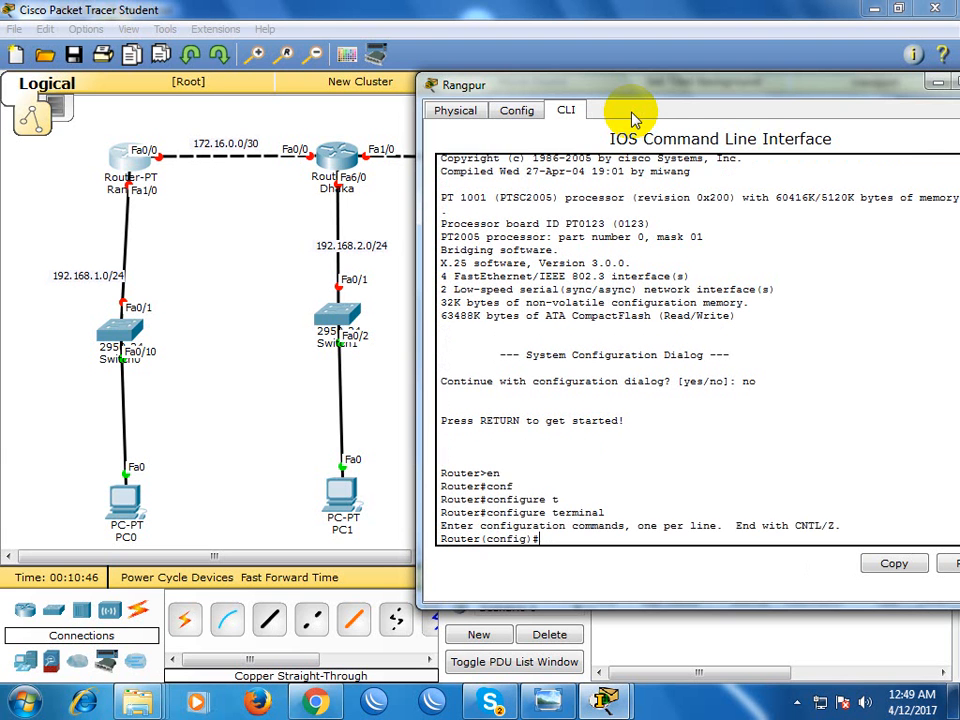
Try to enter interface configuration for ethernet 0/0 on Rangpur
type("int")
key("Tab")
type("et")
key("Tab")
type("0/0")
key("Return")
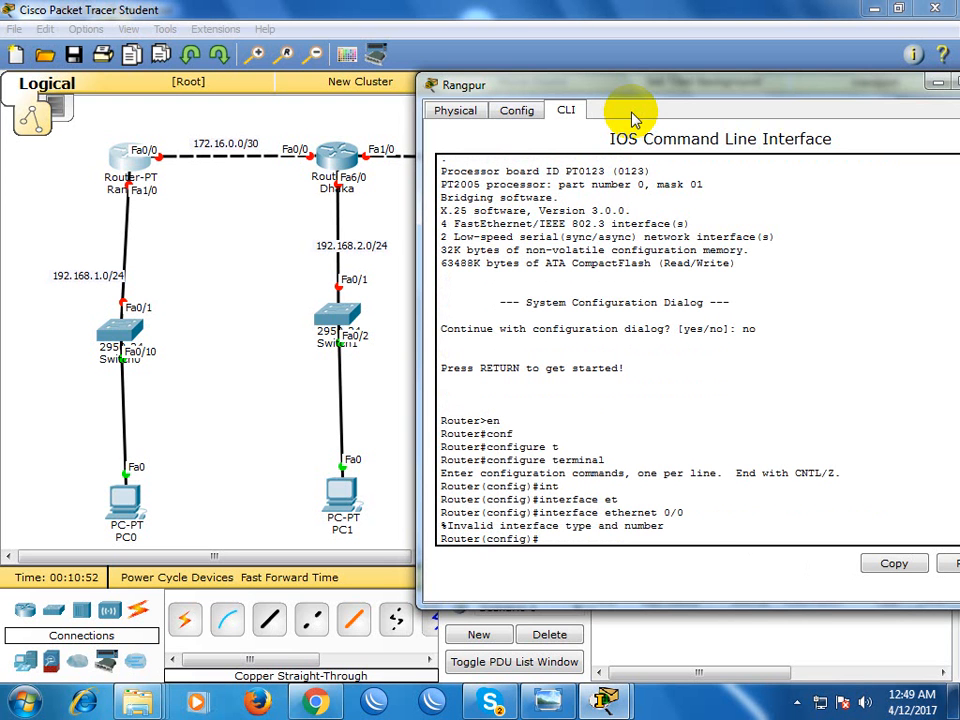
Reuse the interface command with the type changed to fastEthernet to enter configuration of interface fastEthernet 0/0
key("Up")
key("BackSpace")
key("BackSpace")
key("BackSpace")
key("BackSpace")
key("BackSpace")
key("BackSpace")
key("BackSpace")
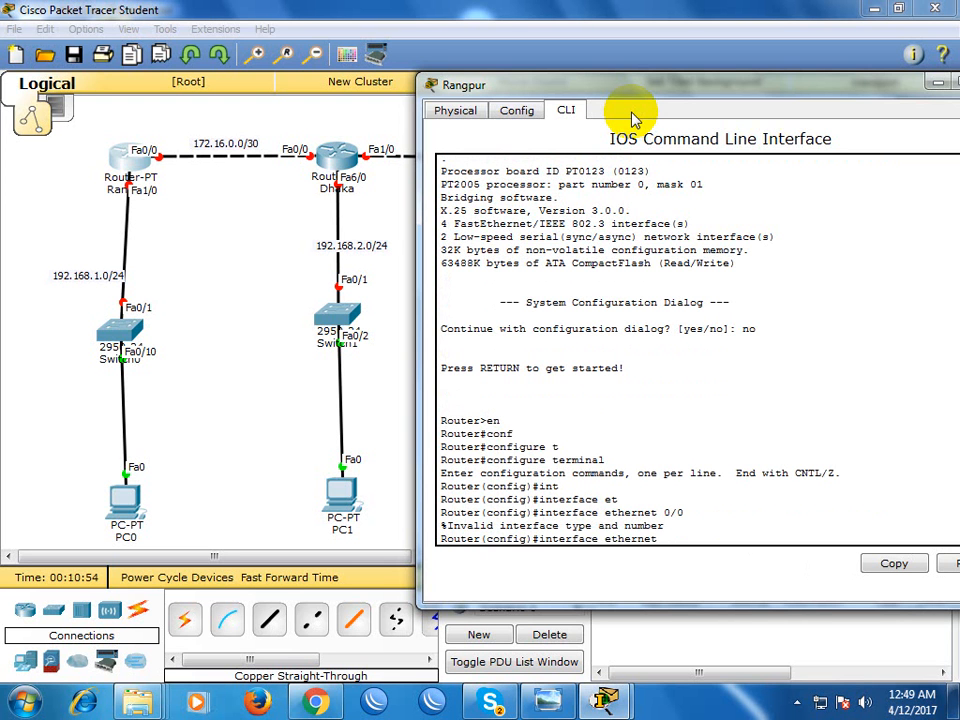
key("BackSpace")
key("BackSpace")
key("BackSpace")
key("BackSpace")
key("BackSpace")
type("fa")
key("Tab")
type("0/0")
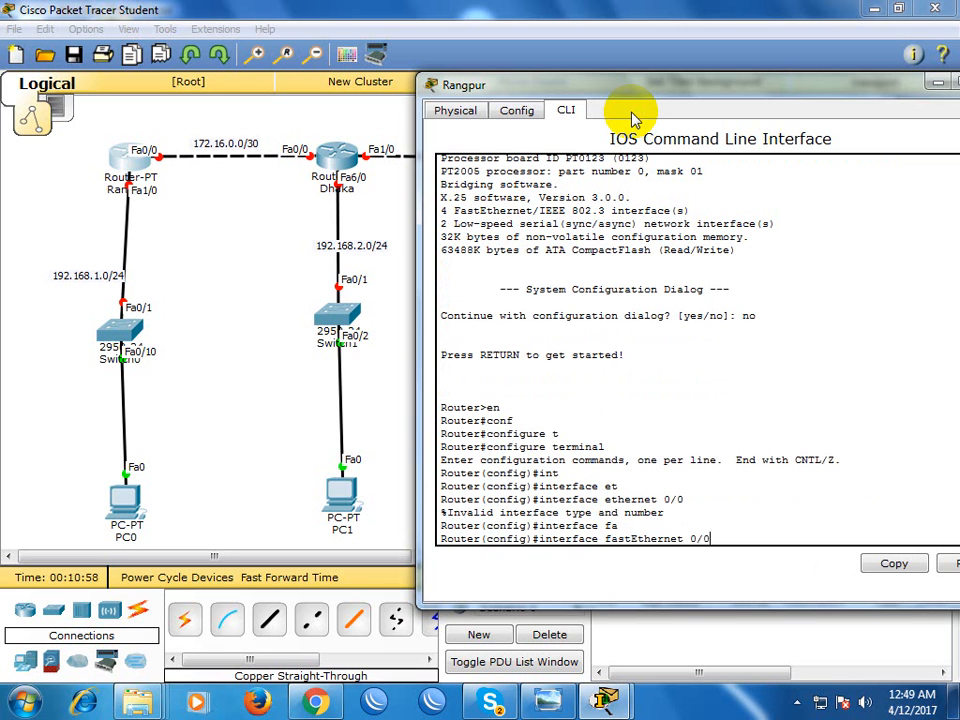
key("Return")
Assign IP address 172.16.0.1 with mask 255.255.255.252 to Rangpur's FastEthernet 0/0 interface
type("ip add")
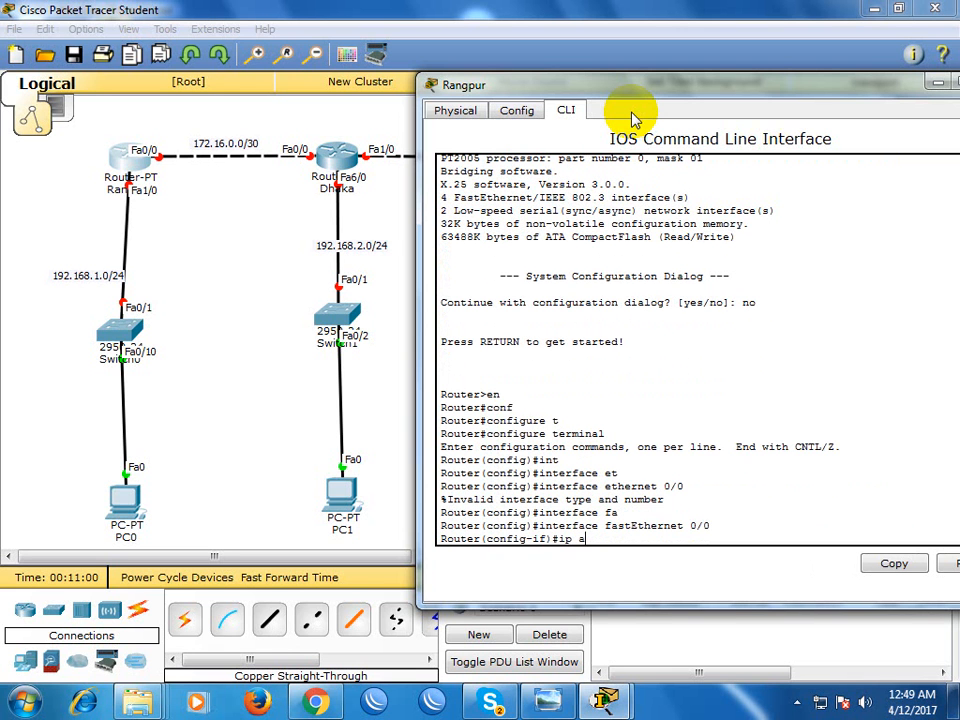
key("Tab")
type("172.16.0")
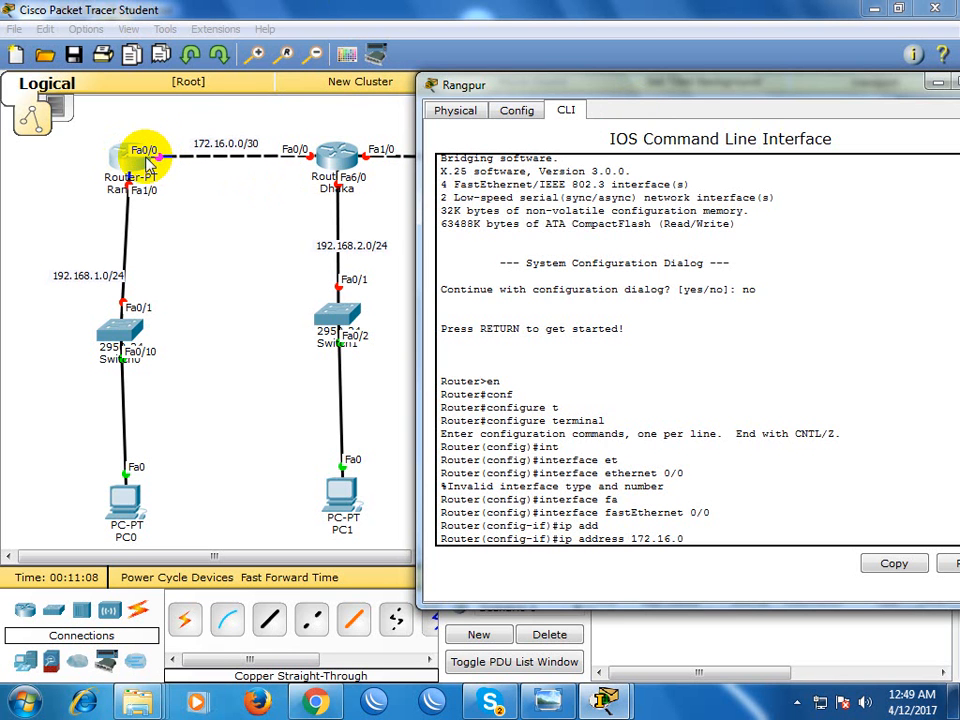
type(".1 255.255.255.252")
key("Return")
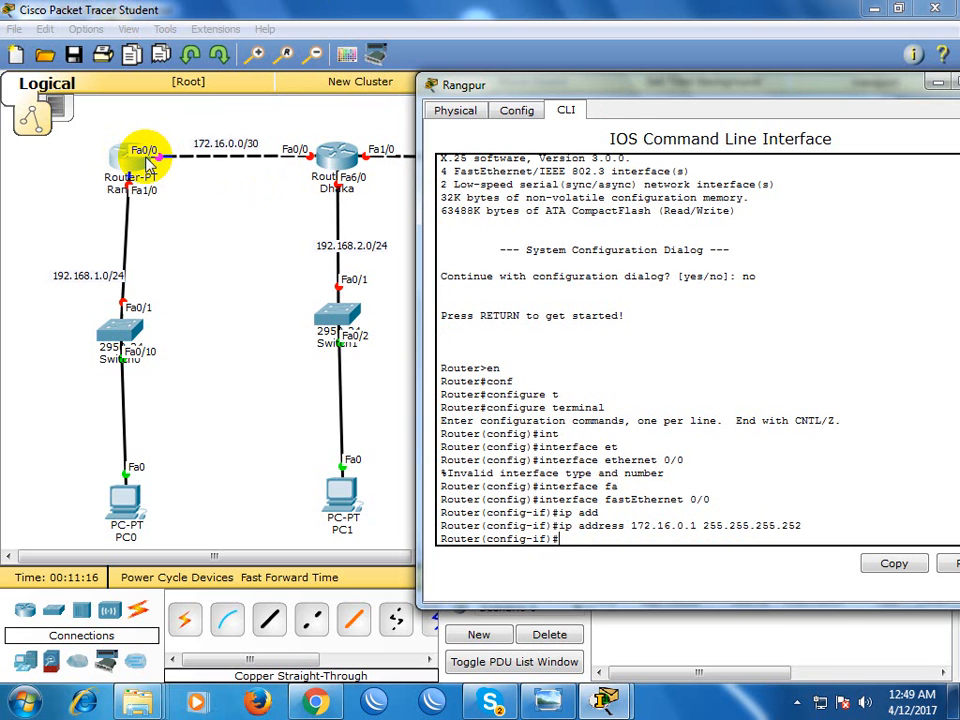
Enable FastEthernet 0/0 with no shutdown and exit back to global configuration mode
type("no sh")
key("Tab")
key("Return")
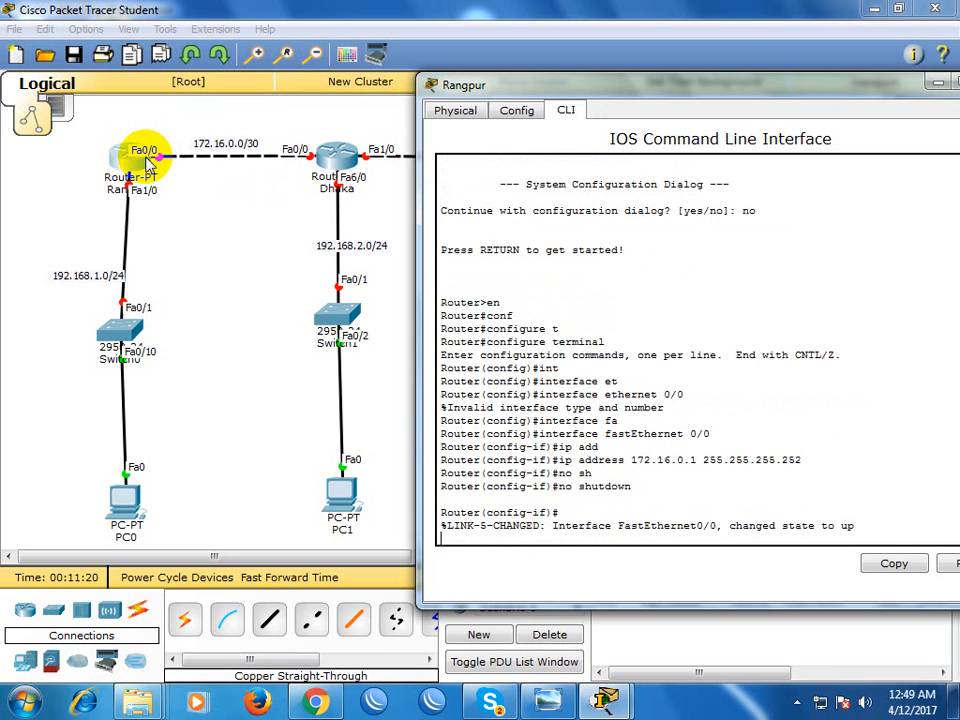
key("Return")
type("exi")
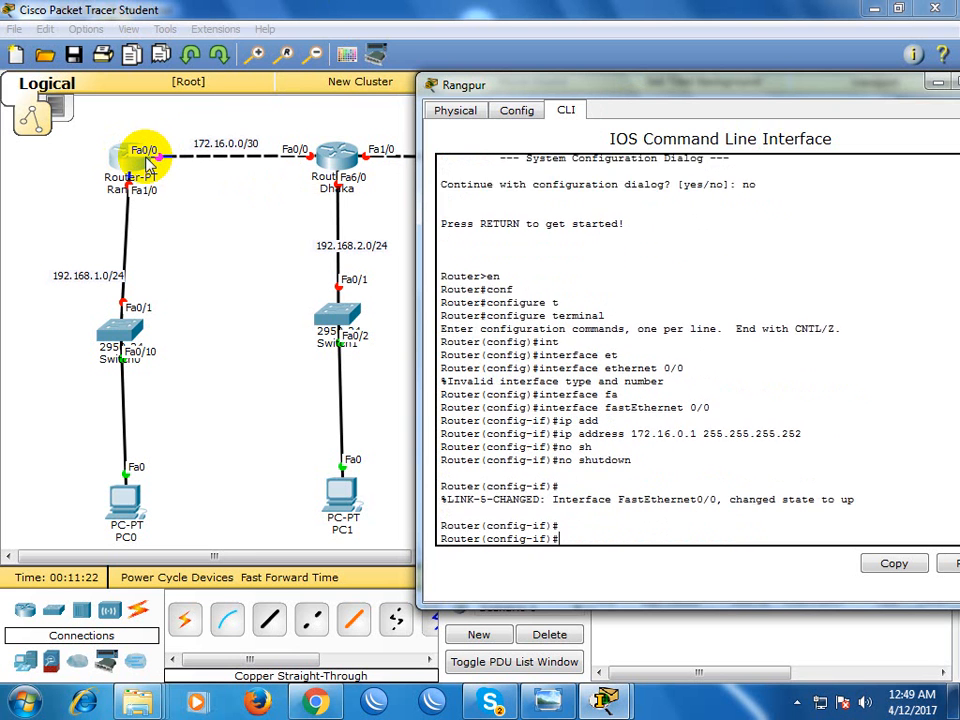
key("Tab")
key("Return")
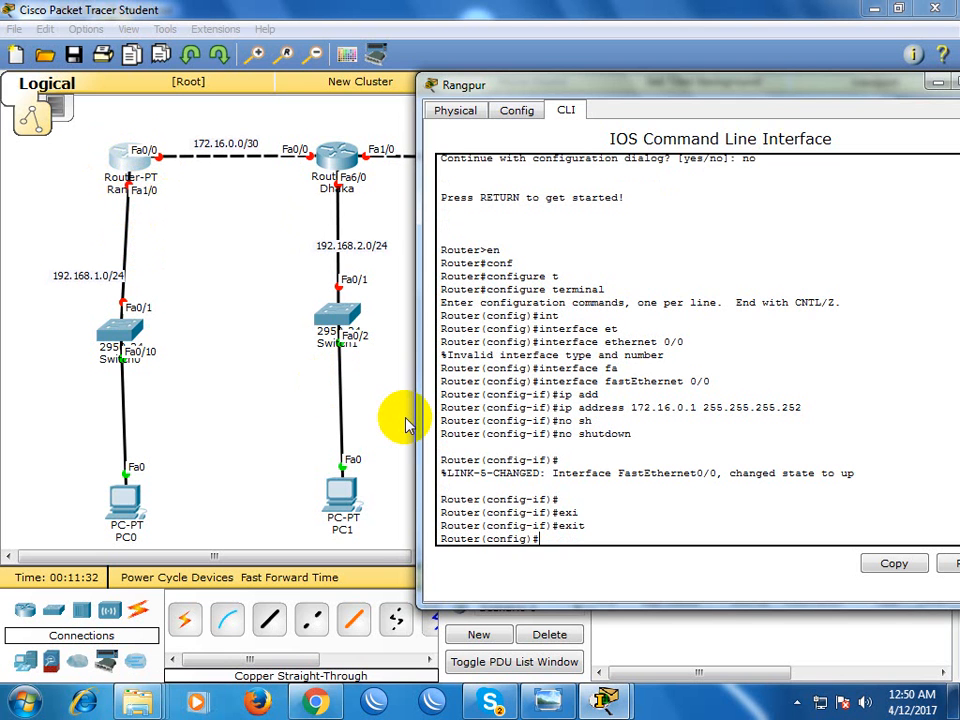
key("Return")
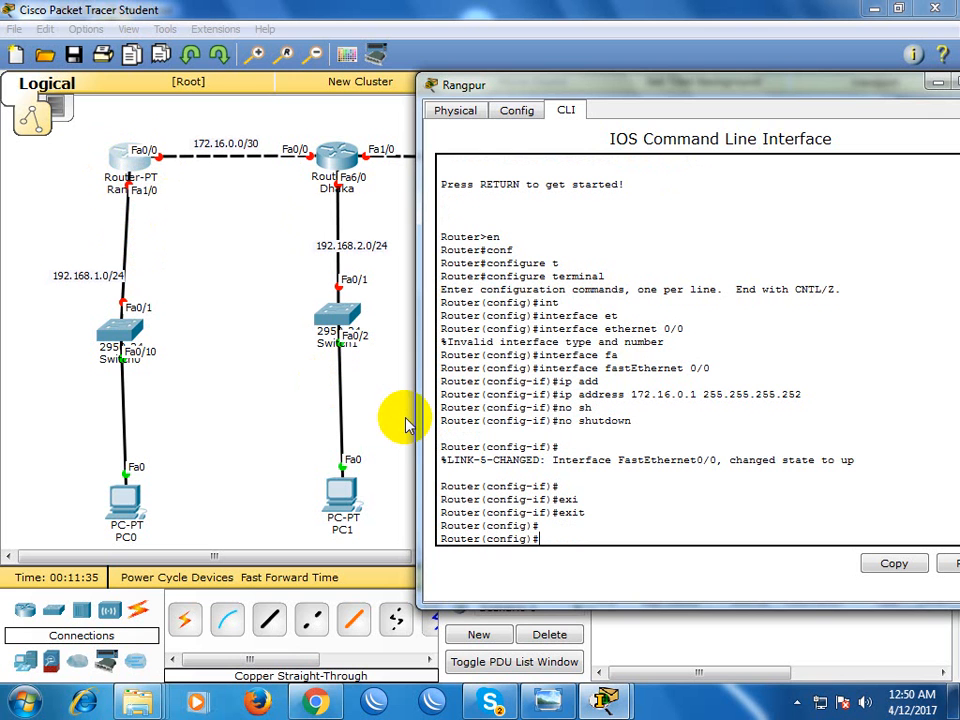
key("Return")
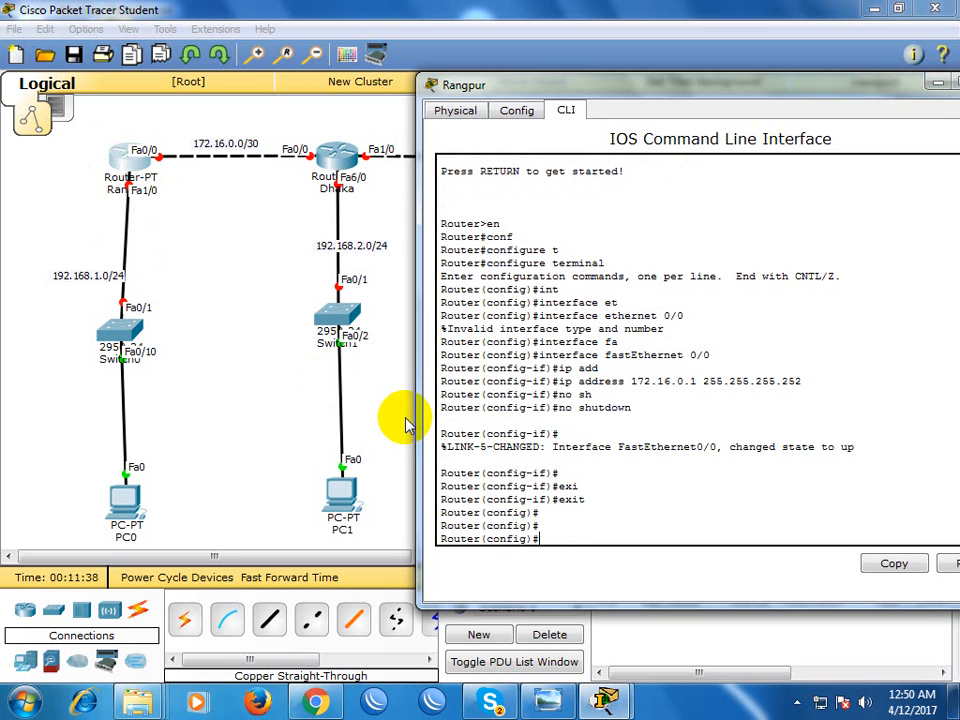
Enter interface configuration for fastEthernet 1/0 on Rangpur
type("int")
key("Tab")
type("fa")
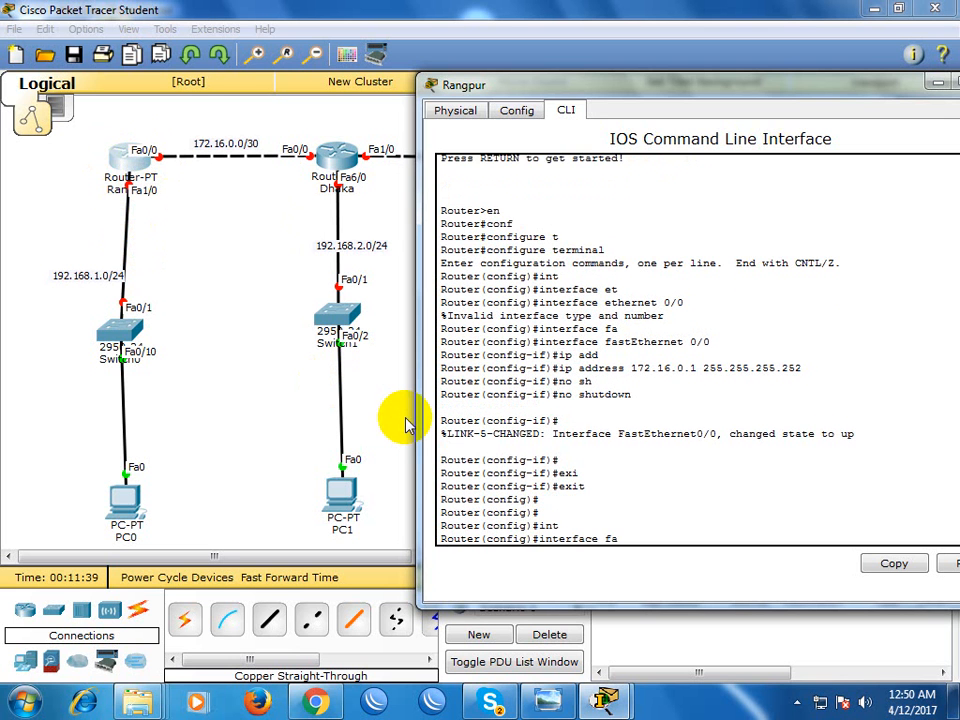
key("Tab")
type("1/0")
key("Return")
Assign IP address 192.168.1.1 with mask 255.255.255.0 to Rangpur's FastEthernet 1/0 interface
type("ip add")
key("Tab")
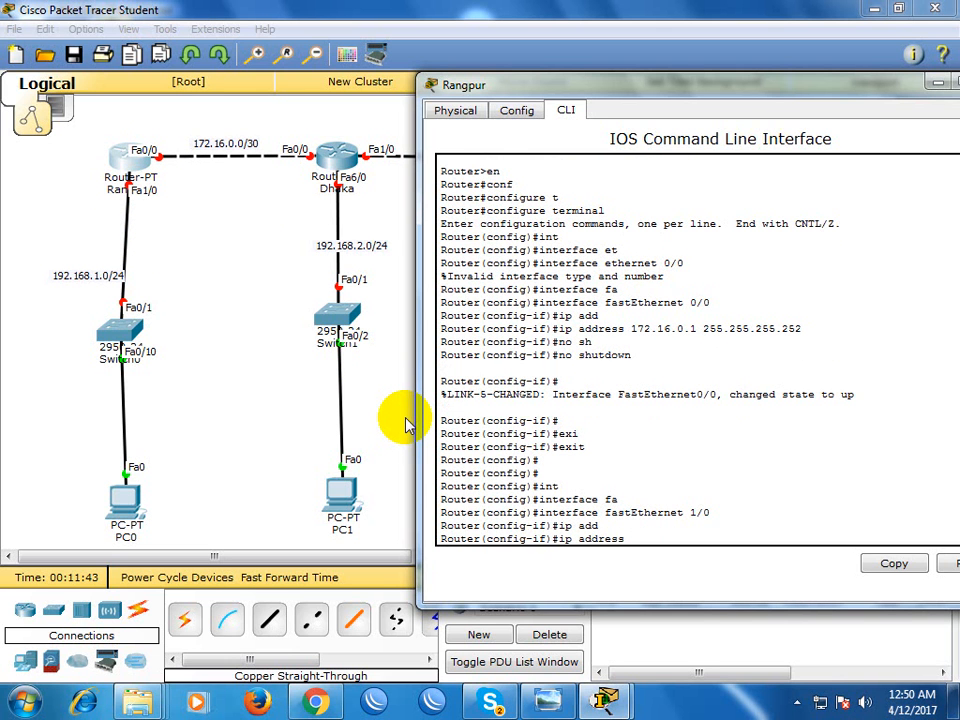
type("192.168.")
type("1.0")
type("1.1")
type(" 255.255.255.0")
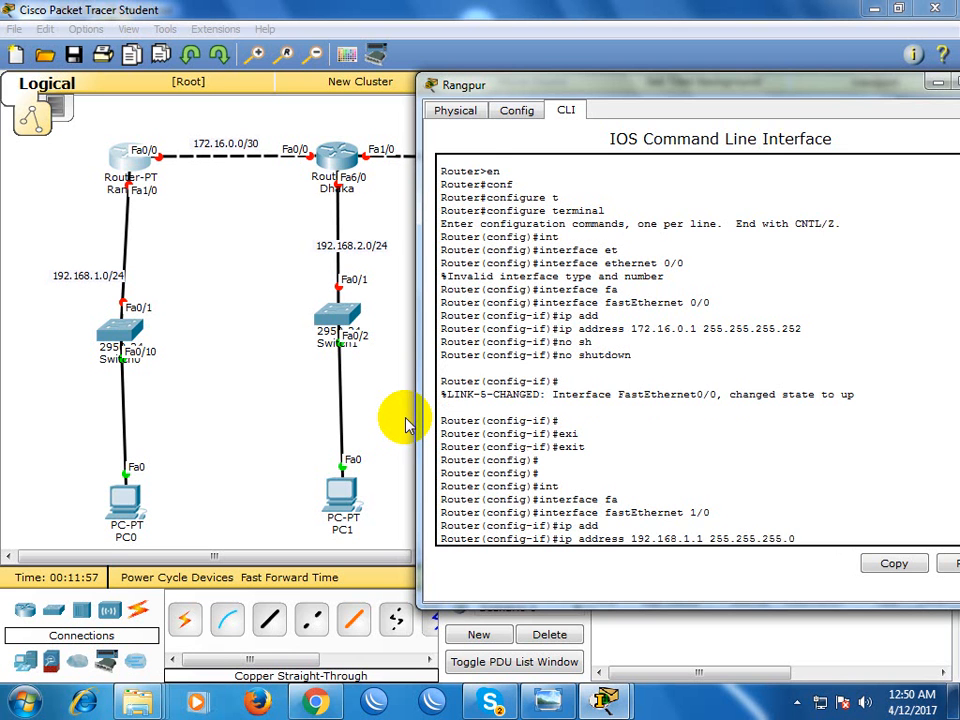
key("Return")
Enable FastEthernet 1/0 with no shutdown and leave its interface configuration mode
type("no shutdown")
key("Tab")
key("Return")
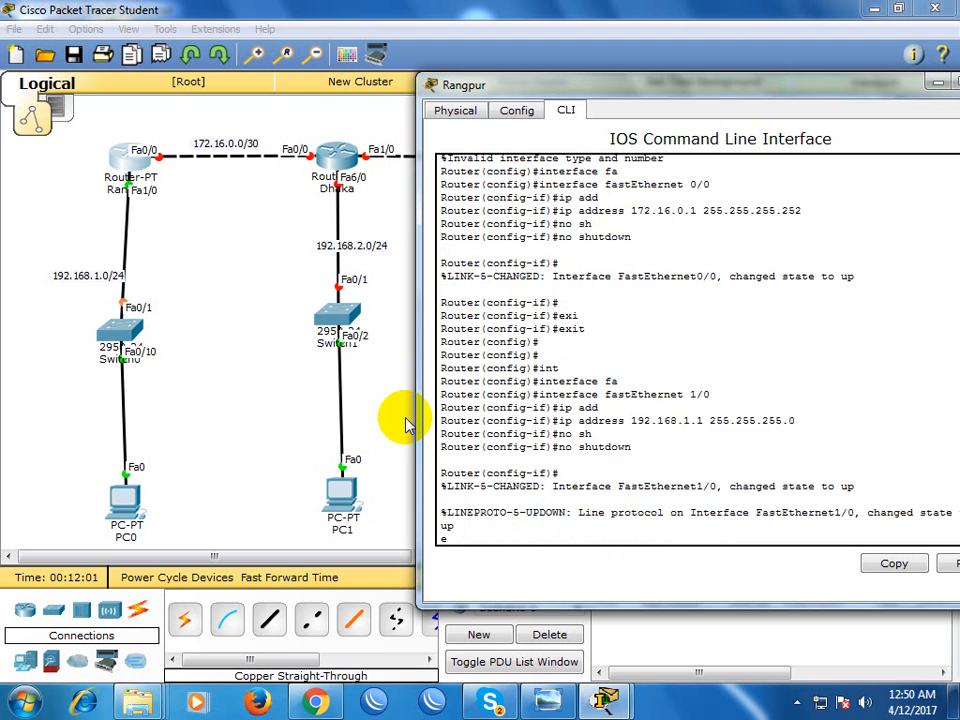
type("e")
key("Return")
Exit global configuration mode on Rangpur and close the router's window
type("exi")
key("Tab")
key("Return")
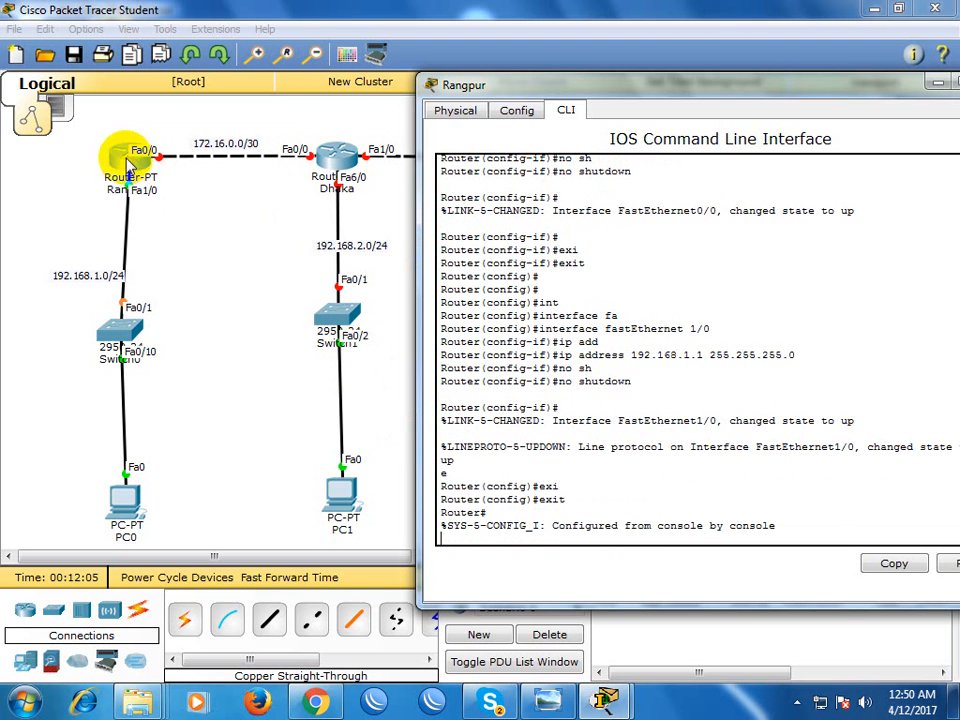
left_click_drag(861, 90, 803, 115)
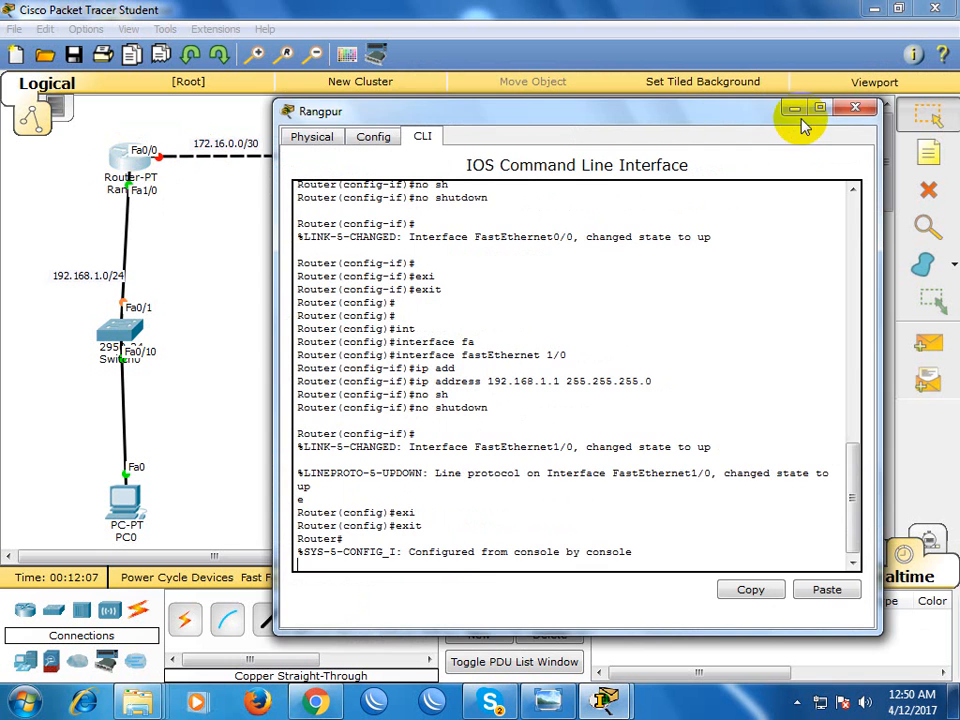
left_click(853, 107)
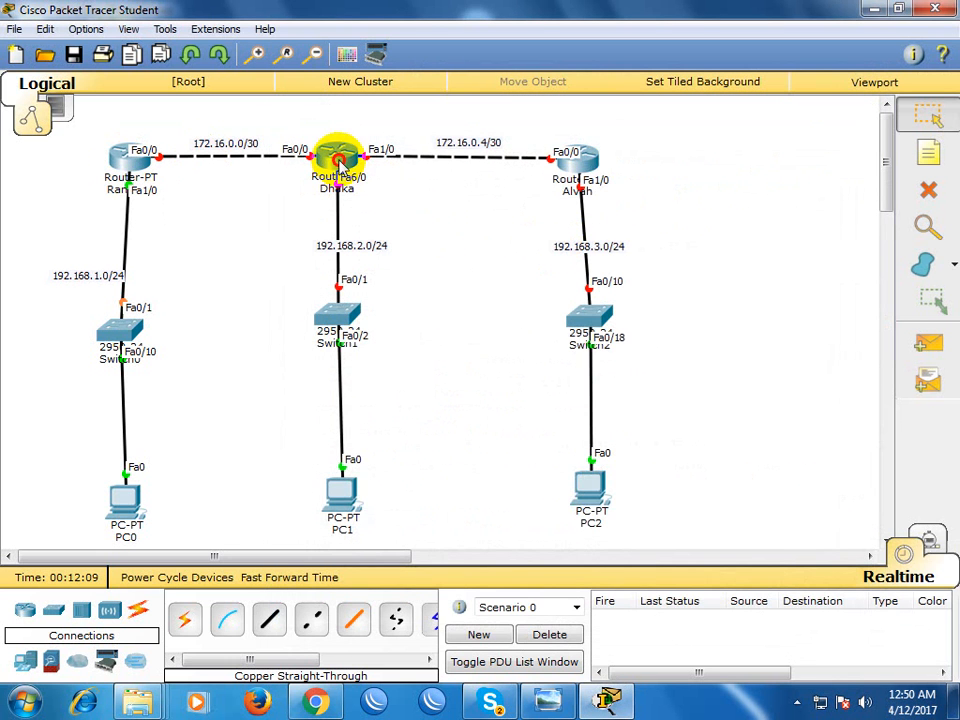
Open Dhaka's command line, decline the initial configuration dialog with no, and start the router prompt
left_click(336, 159)
left_click(332, 150)
left_click_drag(371, 124, 771, 79)
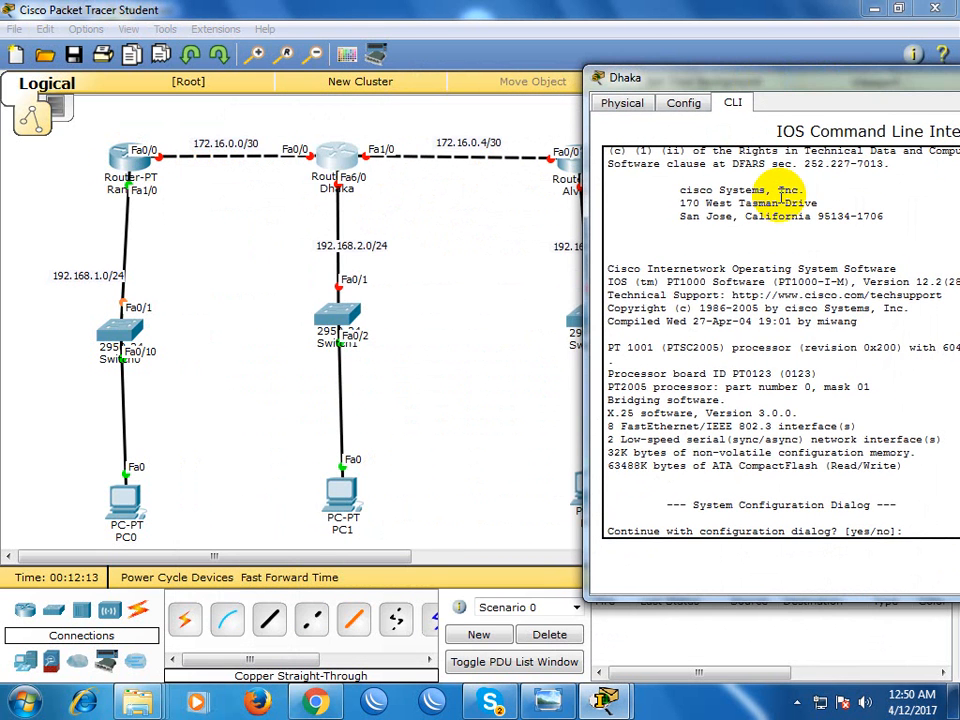
type("no")
key("Return")
Enter privileged mode and global configuration mode on Dhaka with configure terminal
key("Return")
type("exi")
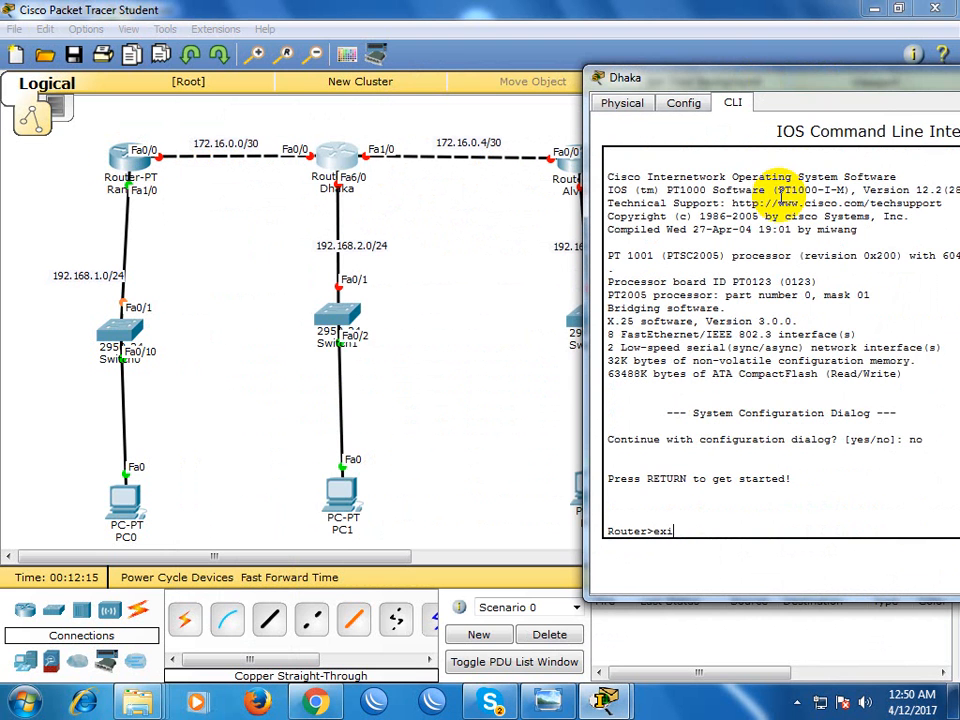
key("BackSpace")
key("BackSpace")
key("BackSpace")
type("en")
key("Return")
type("conf")
key("Tab")
type("t")
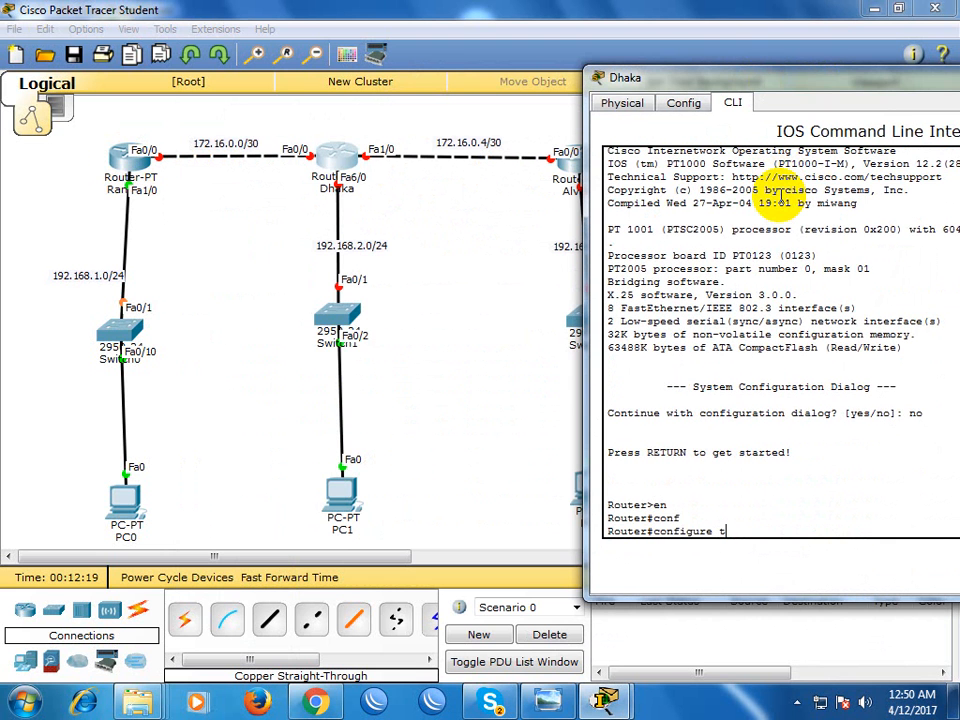
key("Tab")
key("Return")
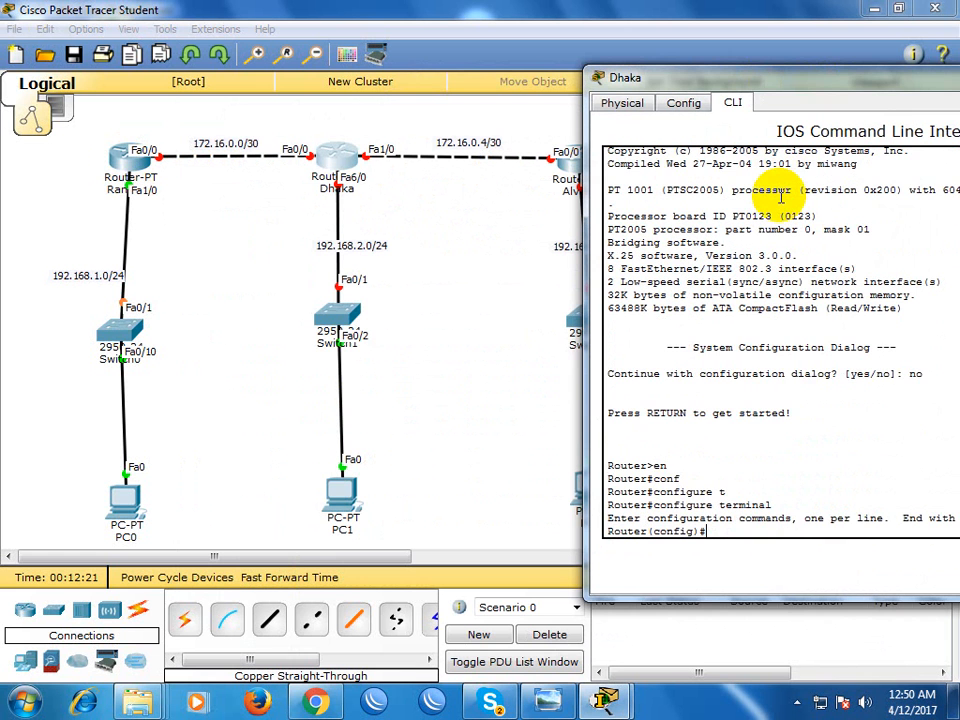
Enter interface configuration for fastEthernet 0/0 on Dhaka
type("int")
key("Tab")
type("fa")
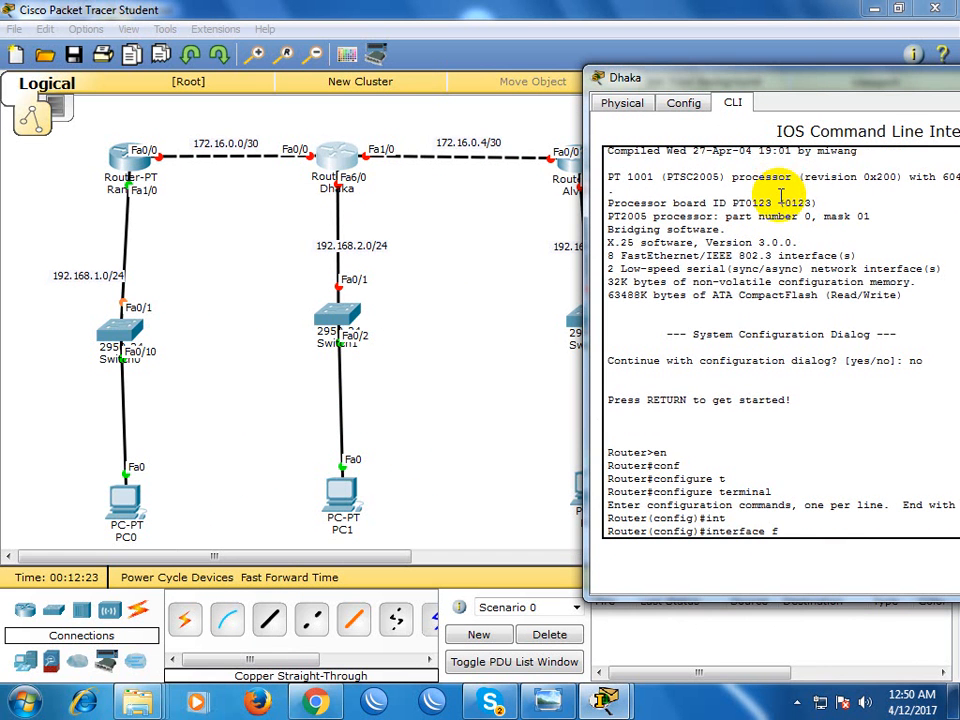
key("Tab")
type("0/0")
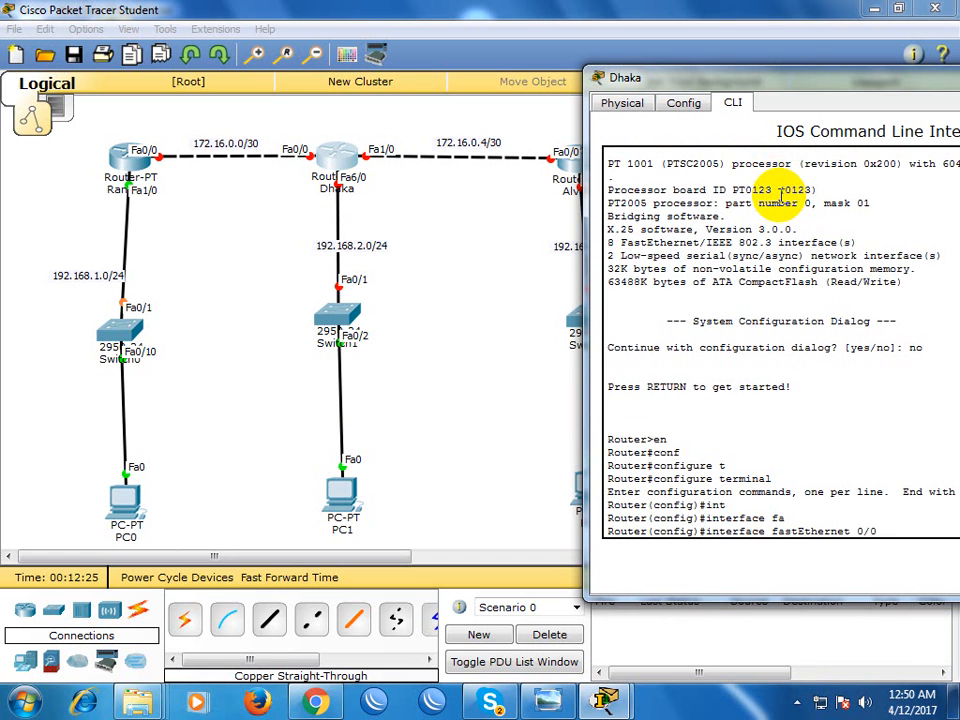
key("Return")
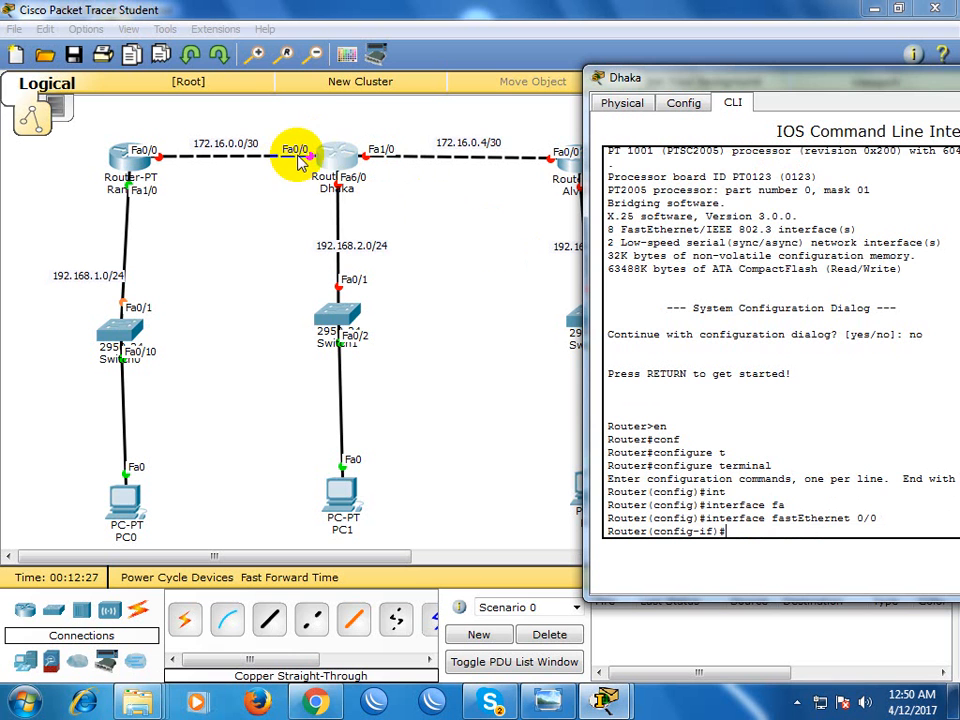
Assign IP address 172.16.0.2 with mask 255.255.255.252 to Dhaka's FastEthernet 0/0 interface
type("ip add")
key("Tab")
type("172.16.0.2 255.2")
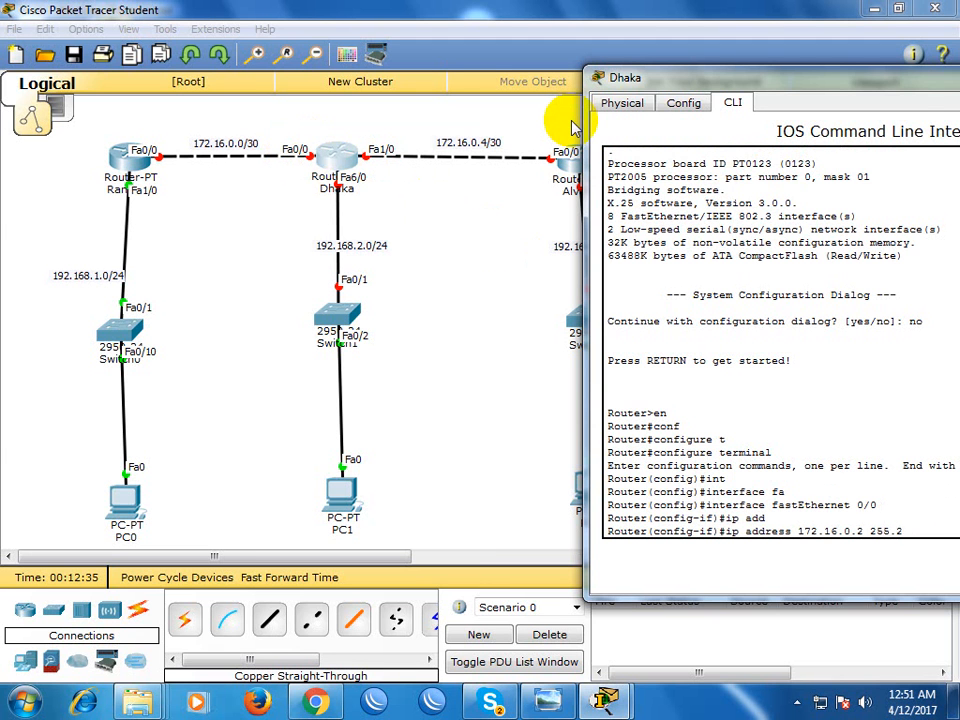
type("55.255.25")
key("Return")
Enable Dhaka's FastEthernet 0/0 with no shutdown and leave its interface configuration mode
type("no sh")
key("Tab")
key("Return")
type("exi")
key("Tab")
key("Return")
Enter interface configuration for fastEthernet 6/0 on Dhaka
type("int")
key("Tab")
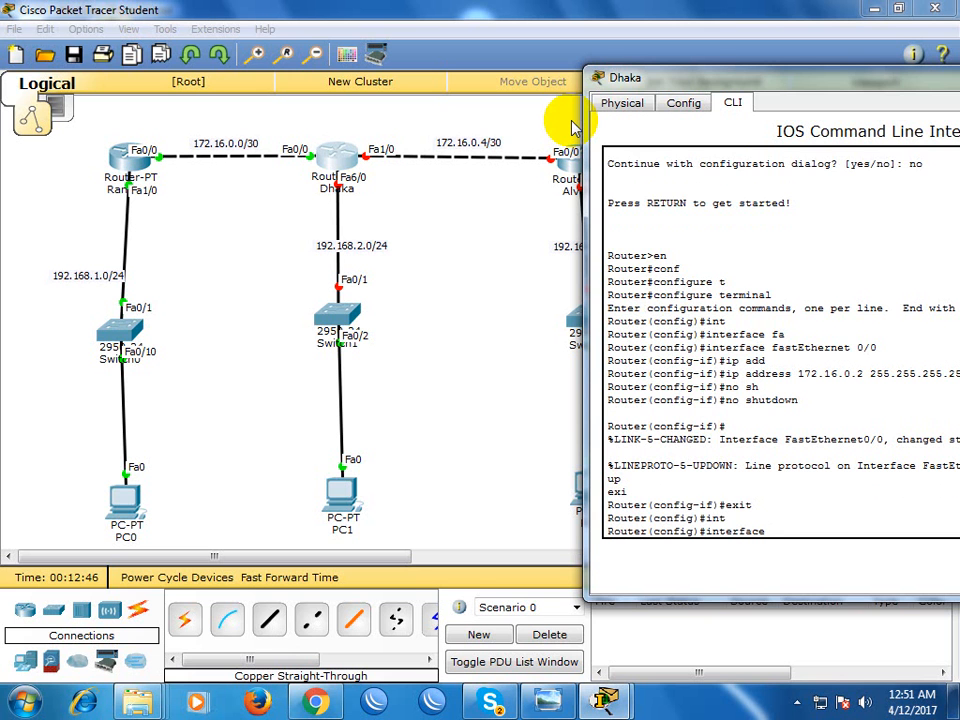
type("fa")
key("Tab")
type("6/0")
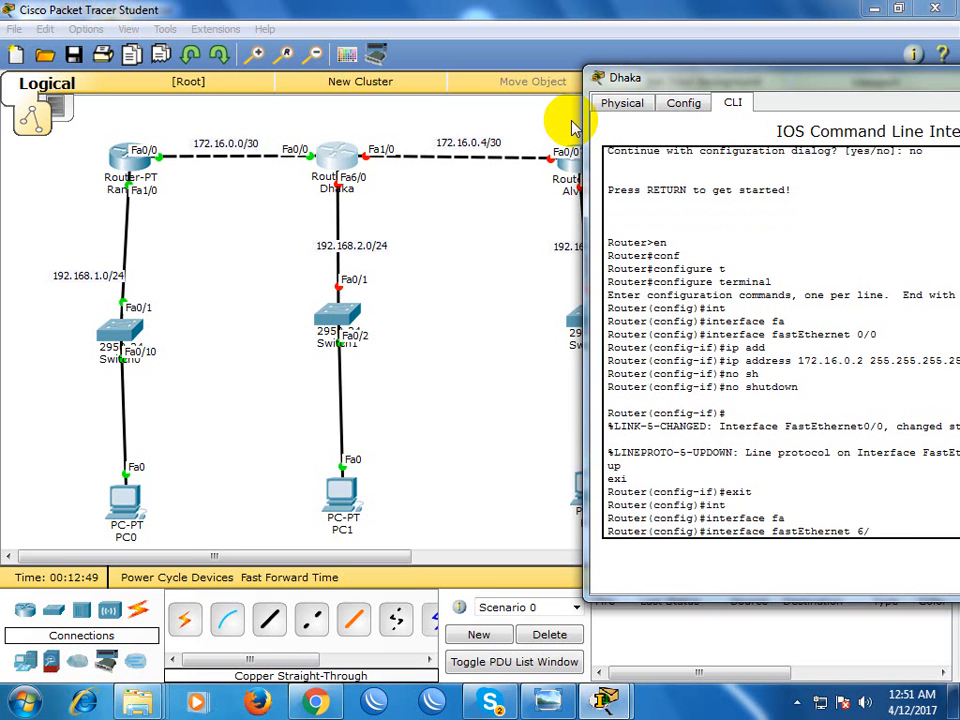
key("Return")
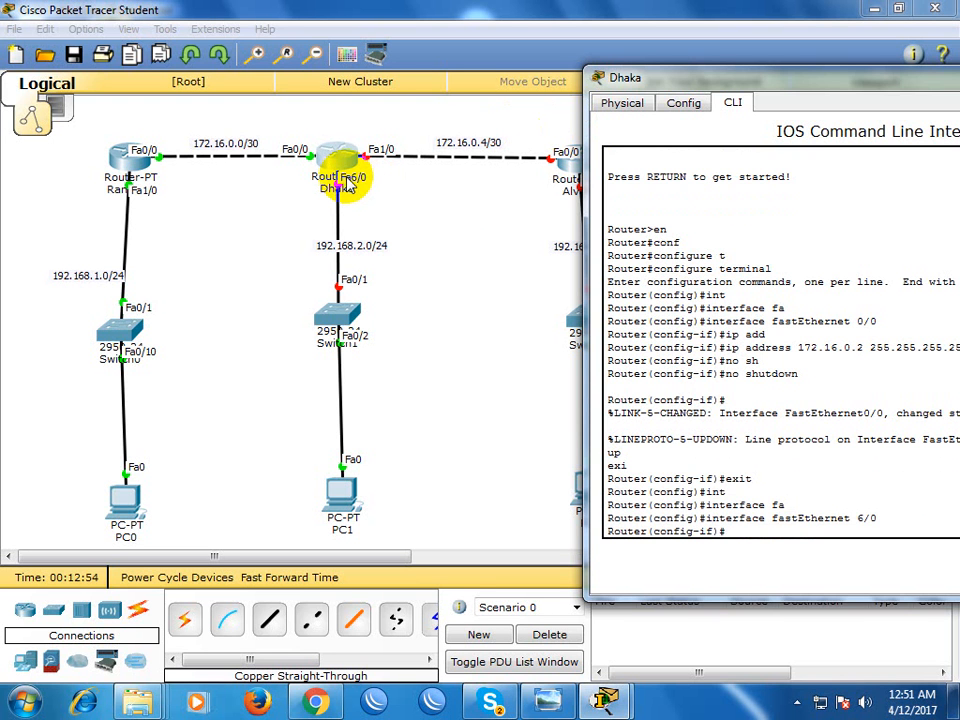
Assign IP address 192.168.2.1 with mask 255.255.255.0 to Dhaka's FastEthernet 6/0 interface
type("ip add")
key("Tab")
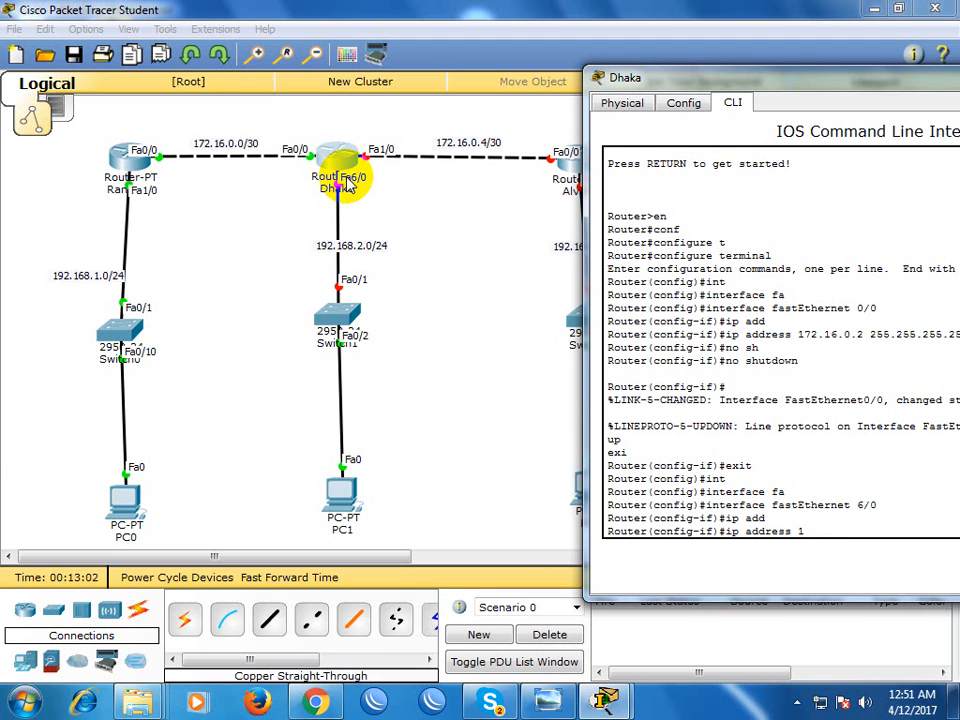
type("92.168.2.1 255.255.255.0")
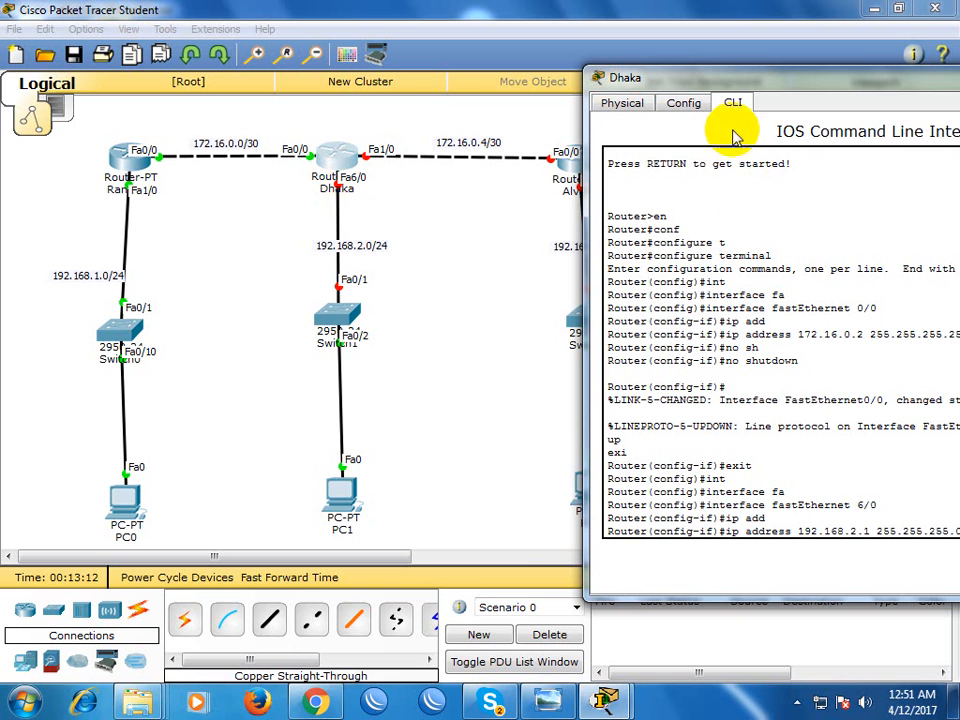
left_click_drag(745, 80, 644, 77)
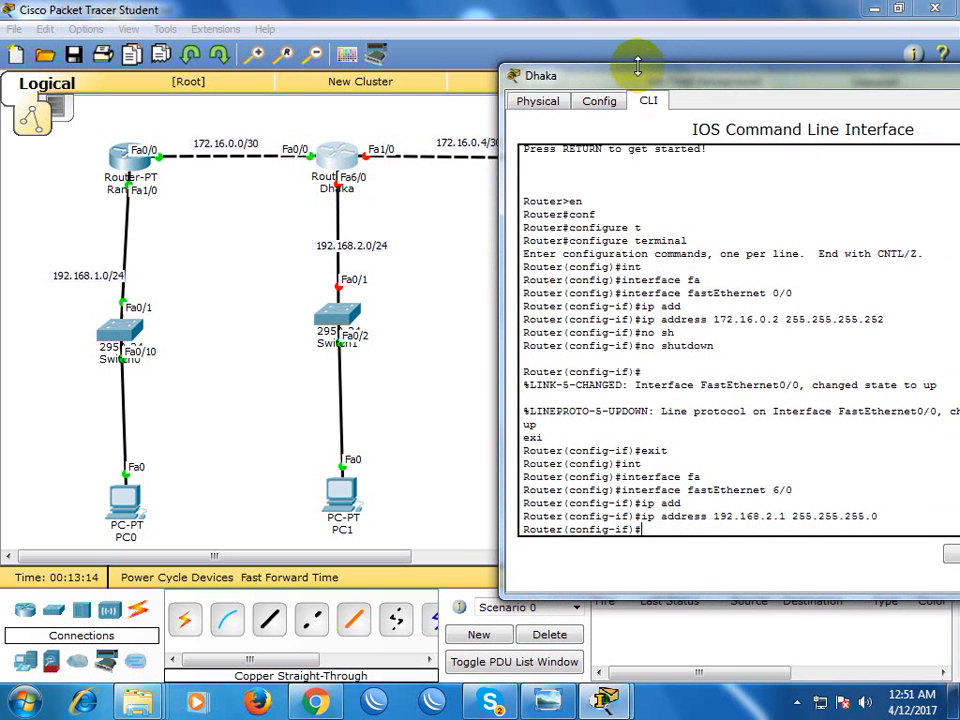
Enable Dhaka's FastEthernet 6/0 with no shutdown and leave its interface configuration mode
type("no sh")
key("Return")
type("e")
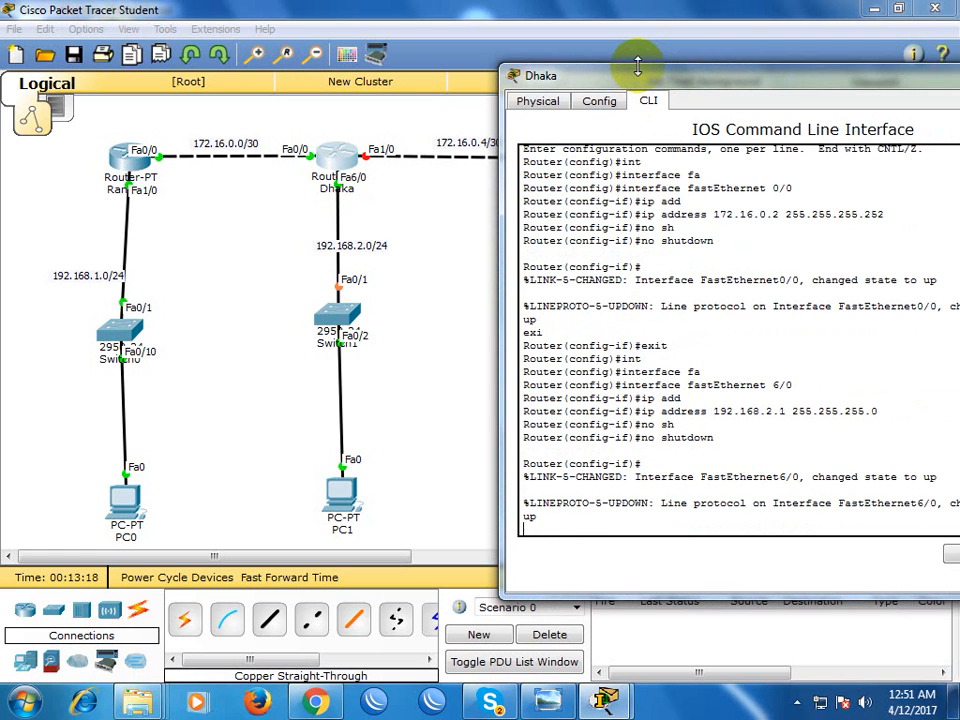
key("BackSpace")
key("Return")
type("exi")
key("Tab")
key("Return")
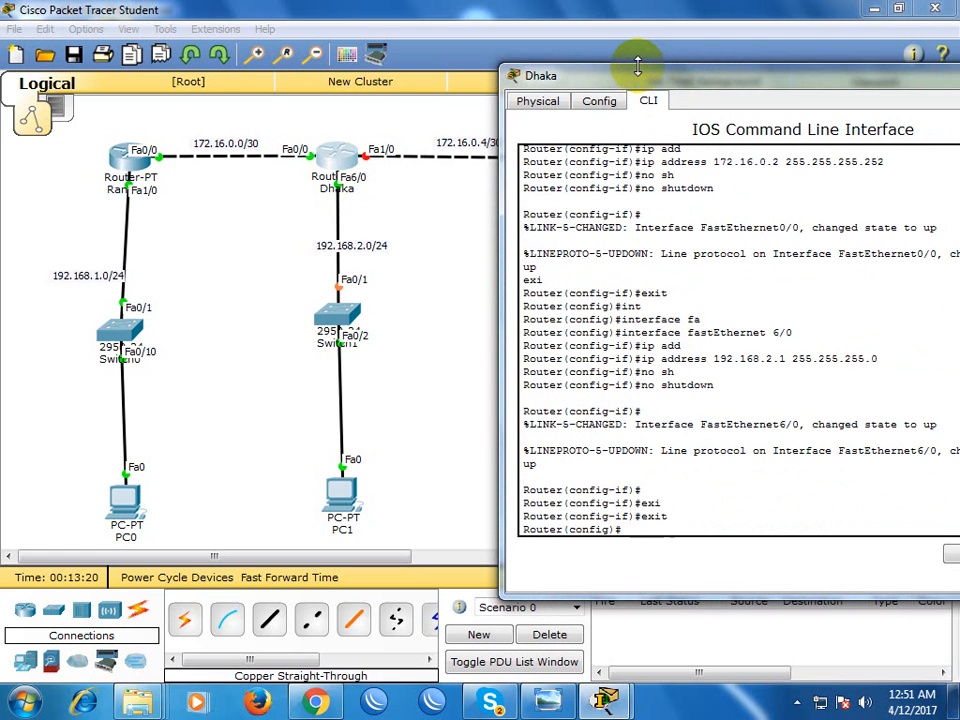
Enter interface configuration for fastEthernet 1/0 on Dhaka
type("int")
key("Tab")
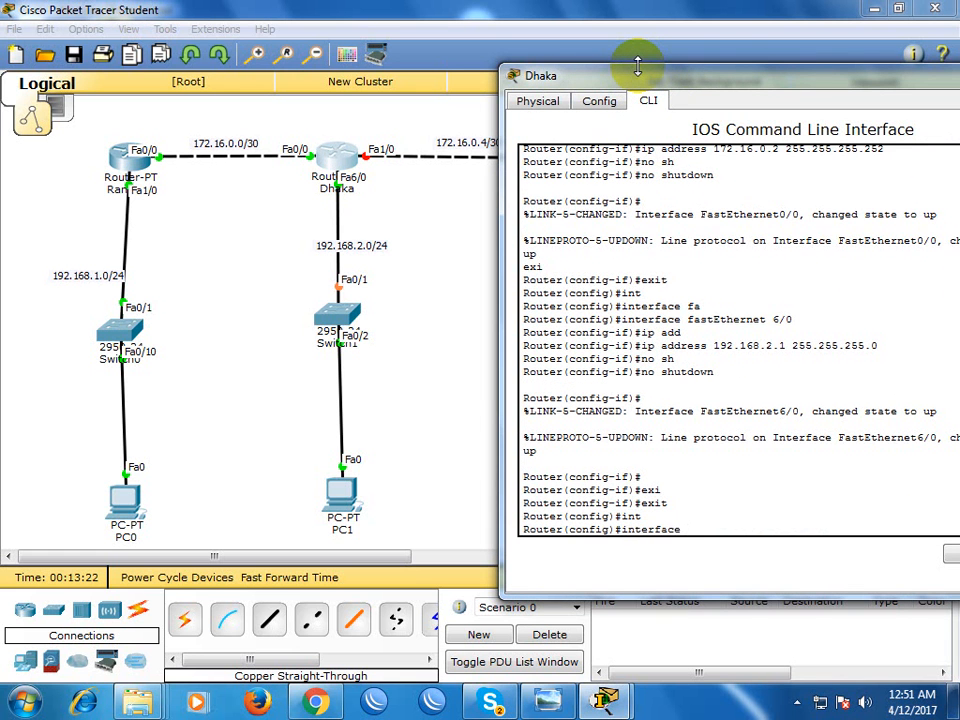
type("fa")
key("Tab")
type("1/0")
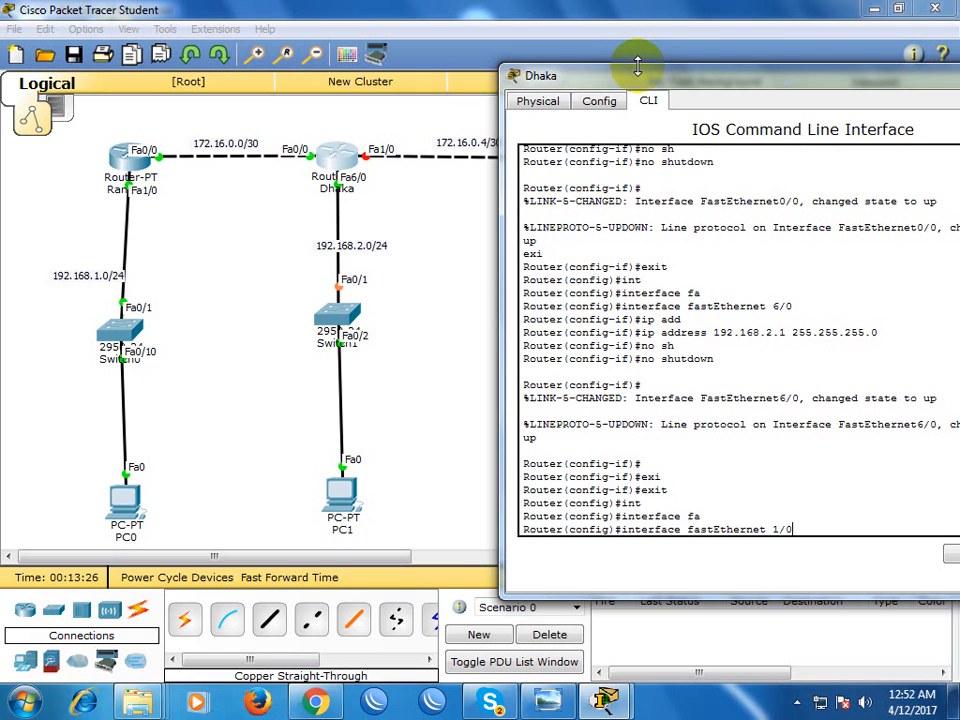
key("Return")
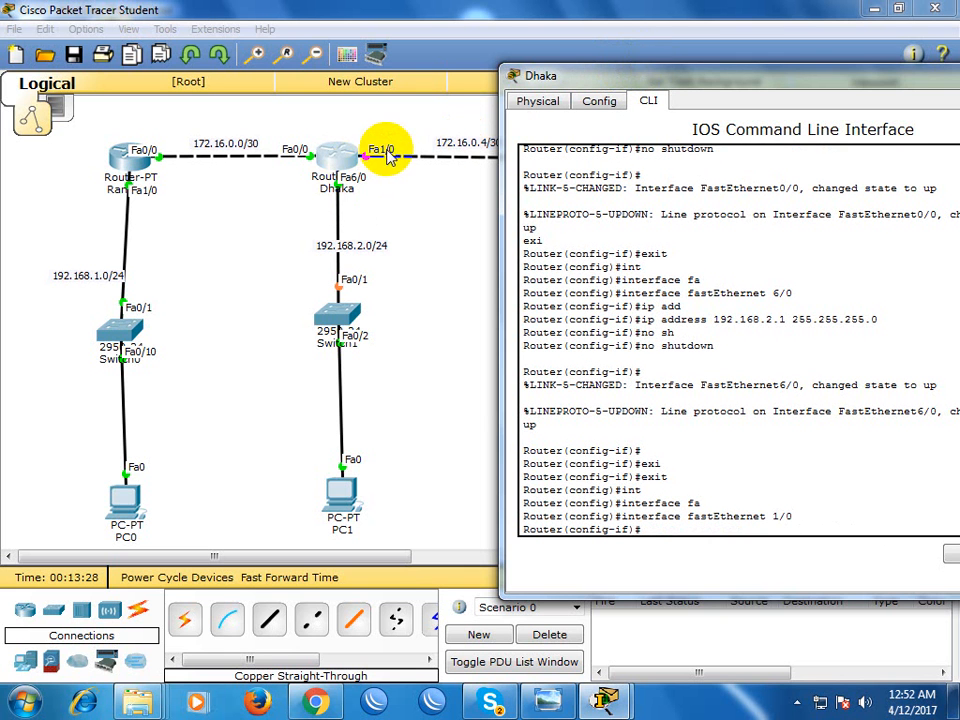
Assign IP address 172.16.0.5 with mask 255.255.255.252 to Dhaka's FastEthernet 1/0 interface
type("ip add")
key("Tab")
type("172.16.")
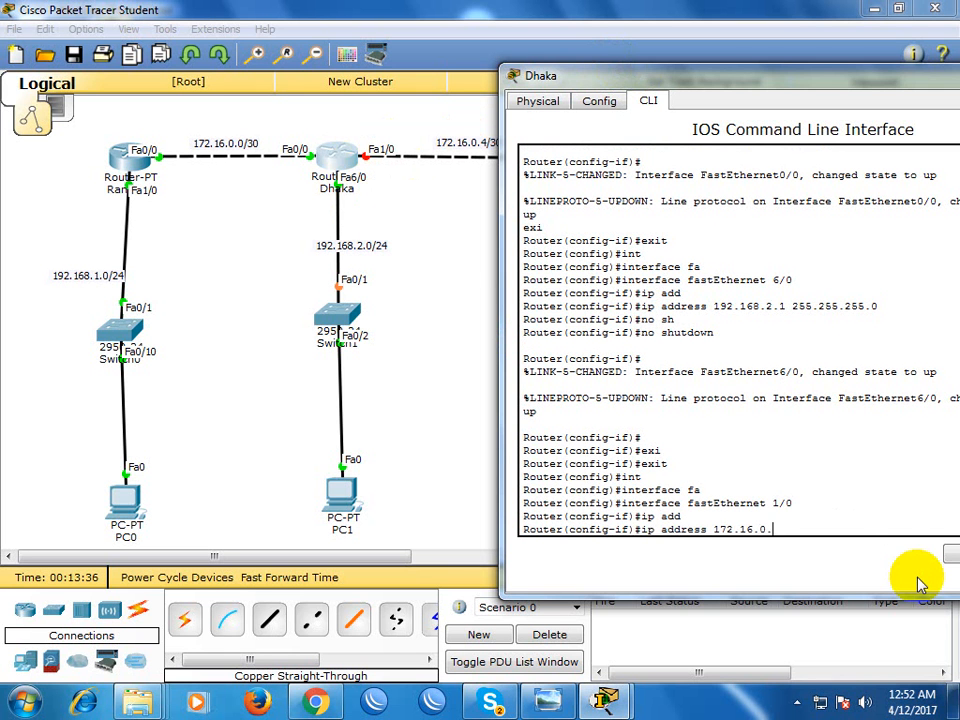
type("5 255.255.255.252")
key("Return")
Enable Dhaka's FastEthernet 1/0 interface with no shutdown
type("no sh")
key("Tab")
key("Return")
key("Return")
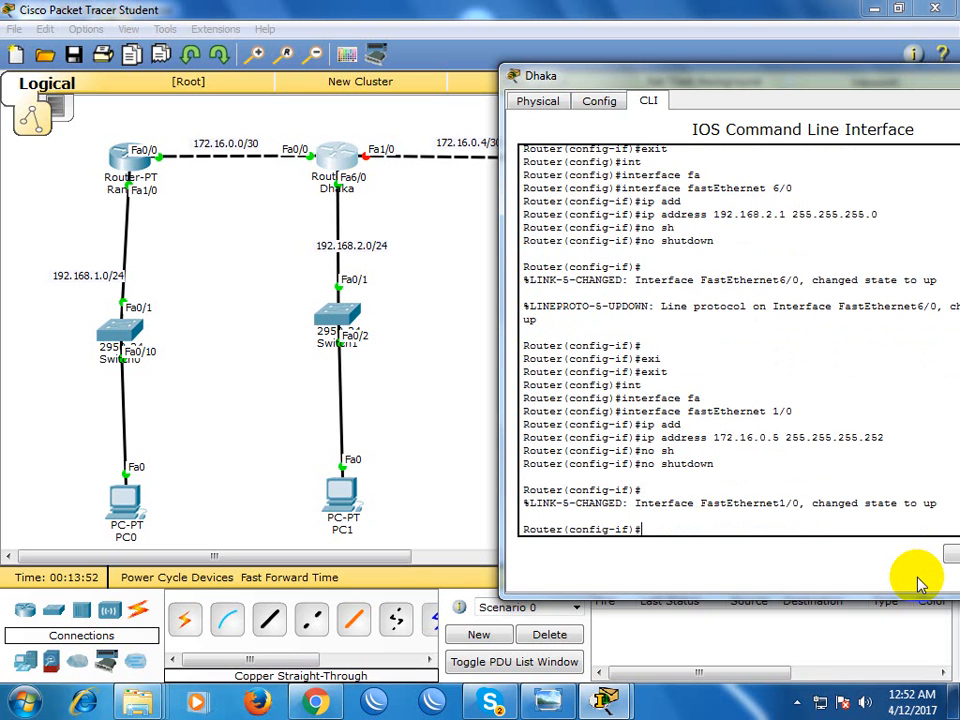
key("Return")
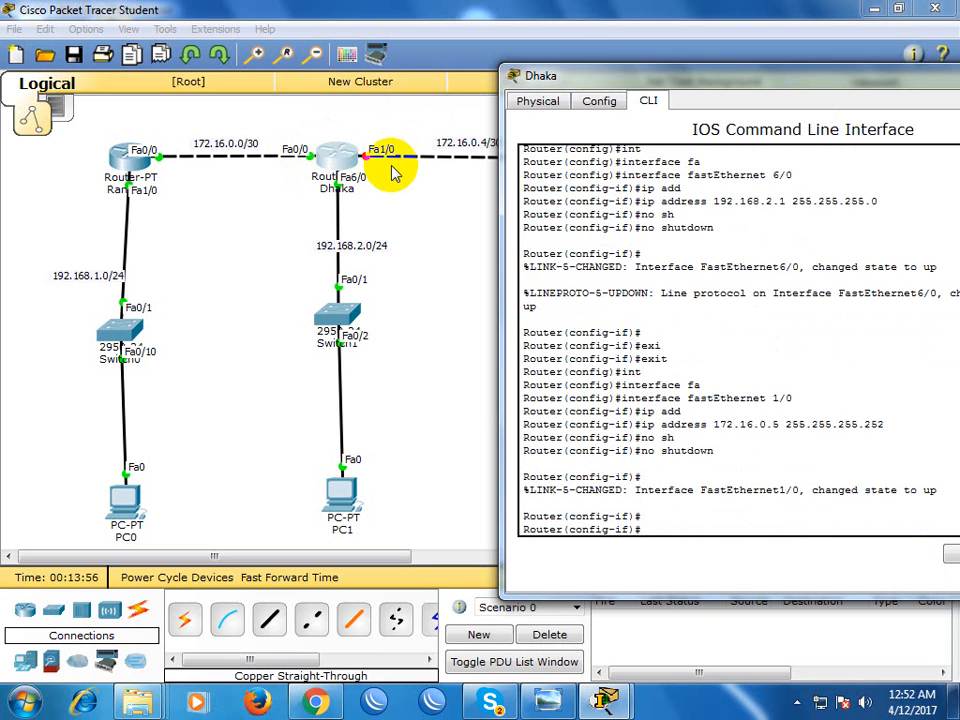
Move Dhaka's window aside to view the router links in the topology, and close it
left_click_drag(563, 84, 593, 229)
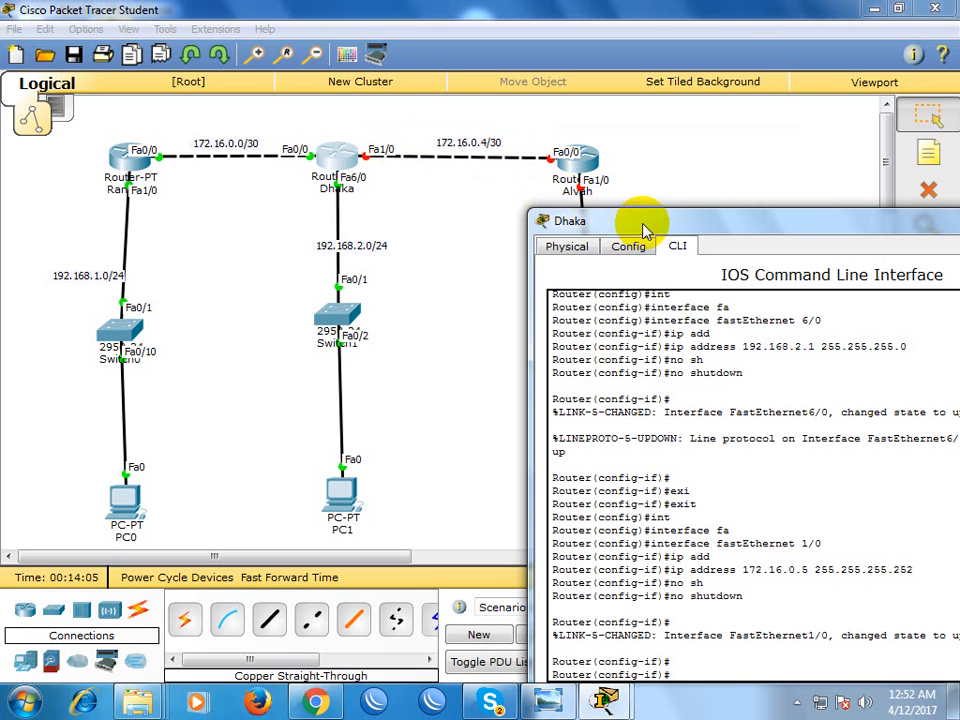
left_click_drag(645, 230, 314, 192)
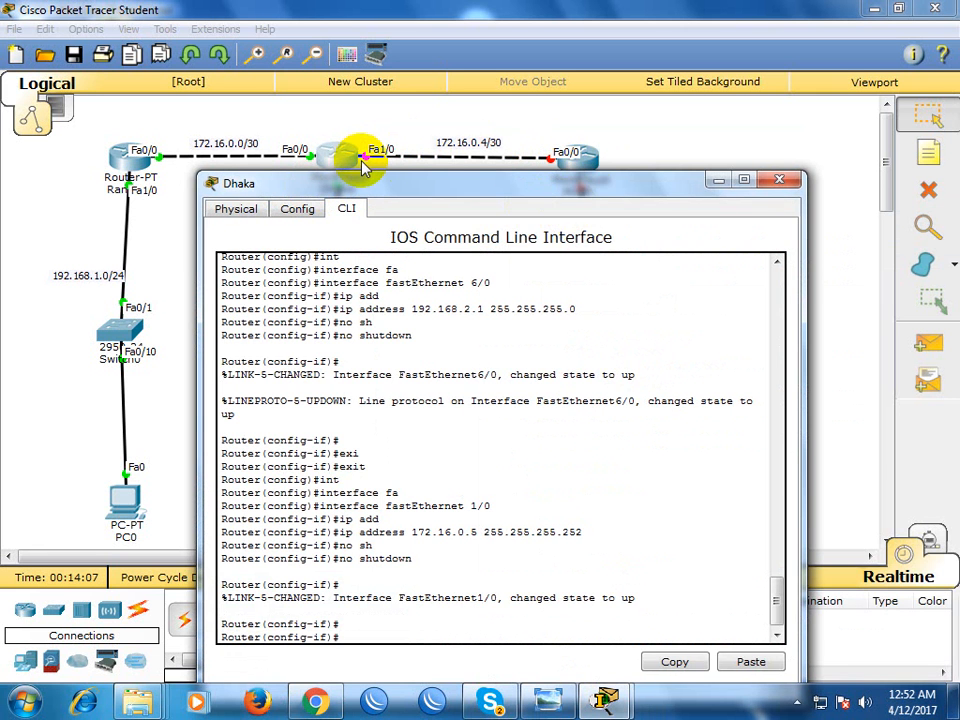
left_click(772, 182)
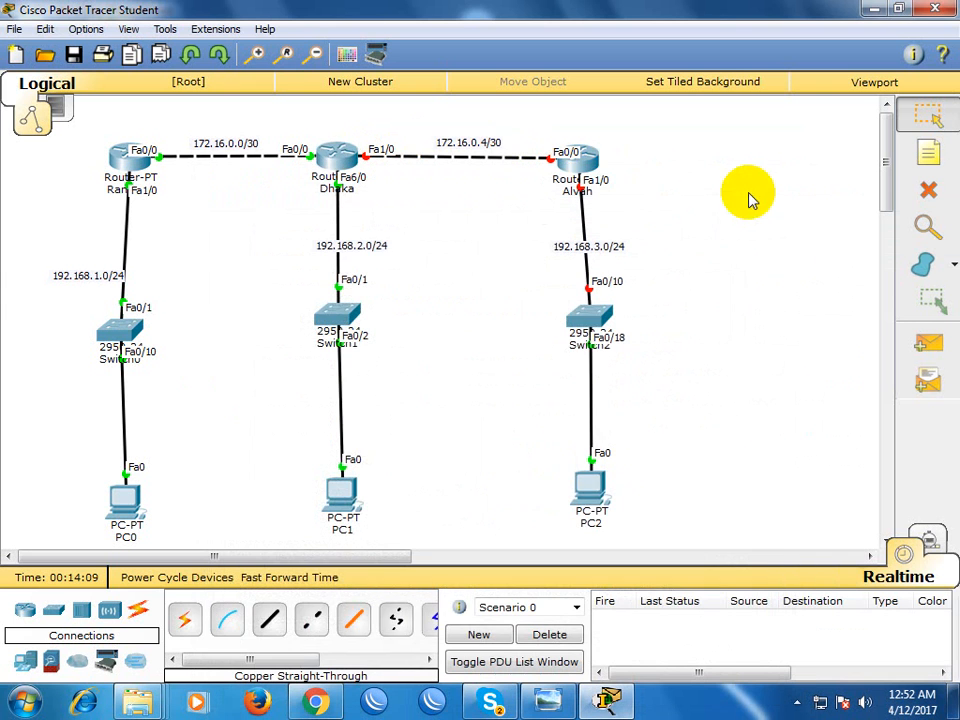
Open Alvah's command line beside its part of the topology and decline the initial configuration dialog with no
left_click(582, 161)
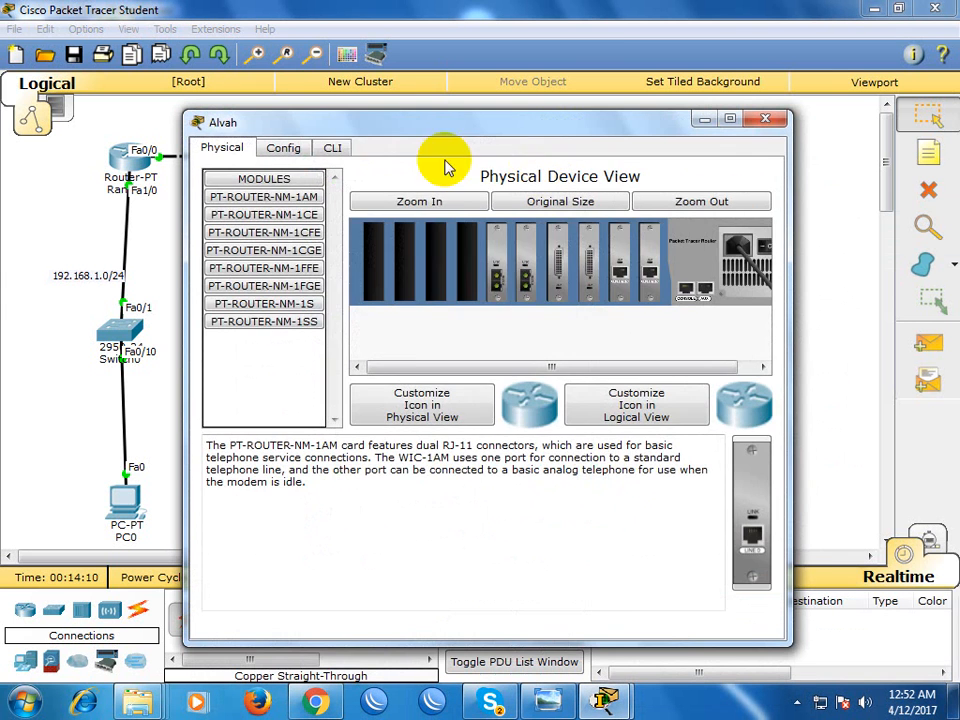
left_click(333, 150)
left_click_drag(368, 130, 349, 124)
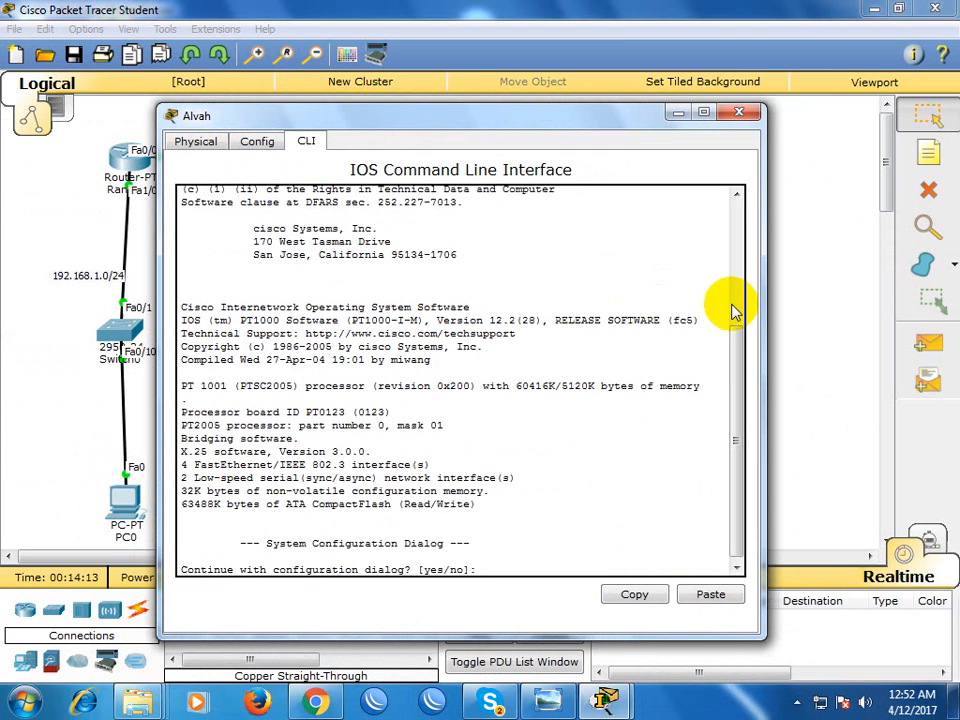
left_click_drag(765, 311, 698, 307)
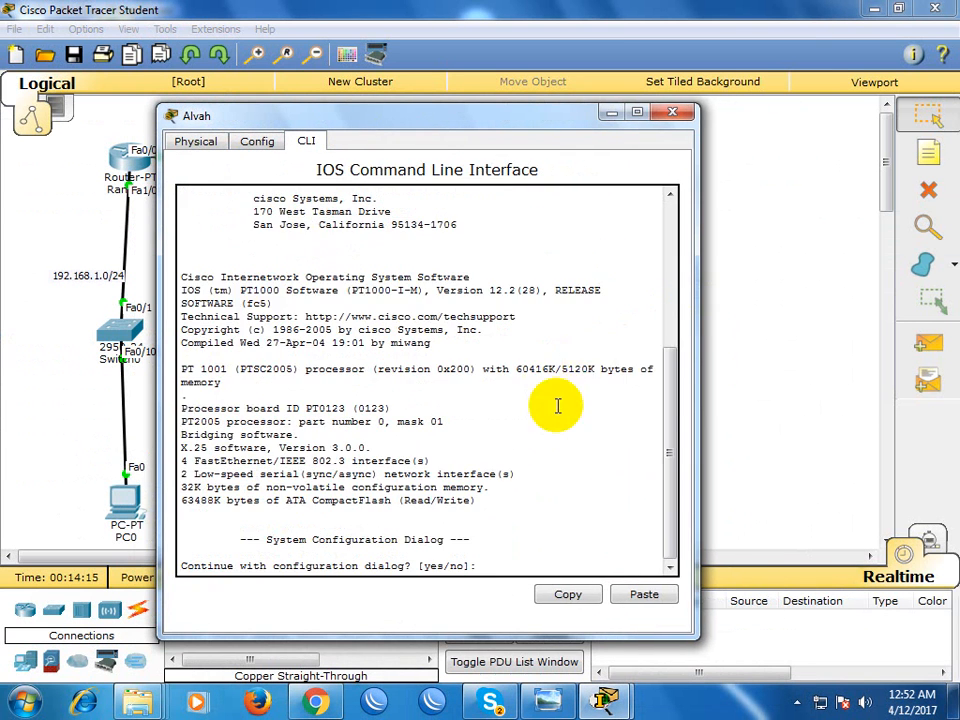
type("no")
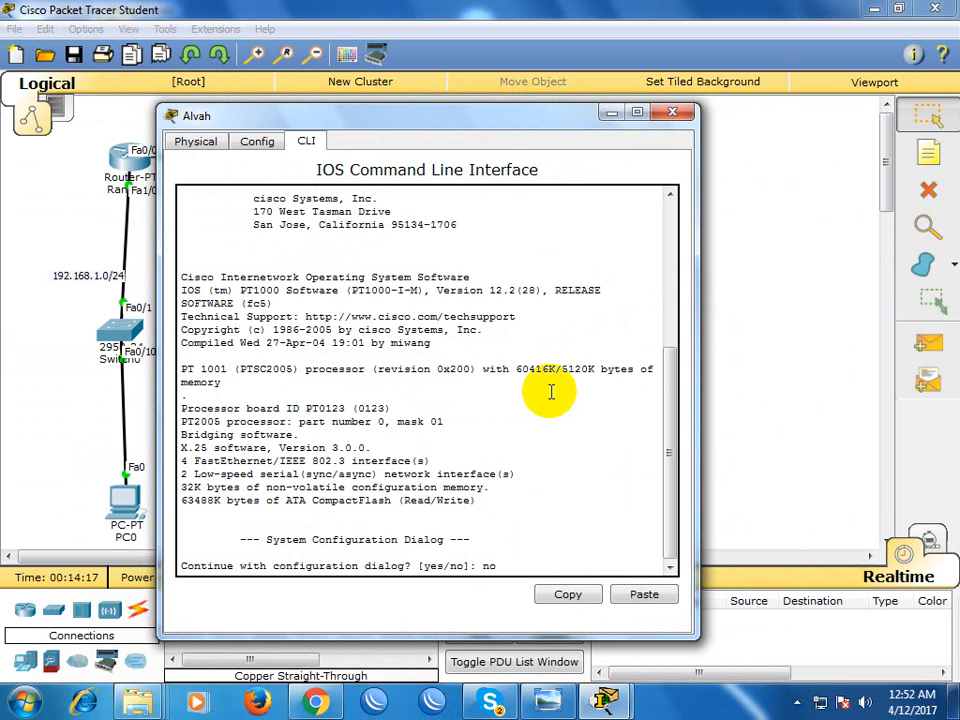
key("Return")
left_click_drag(490, 138, 321, 102)
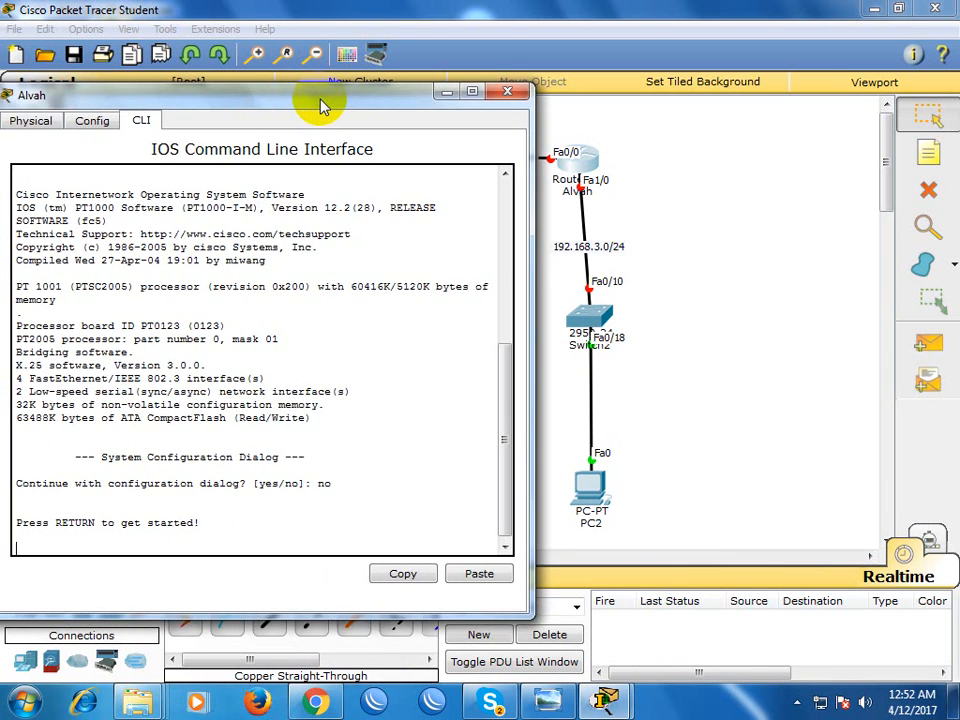
key("Return")
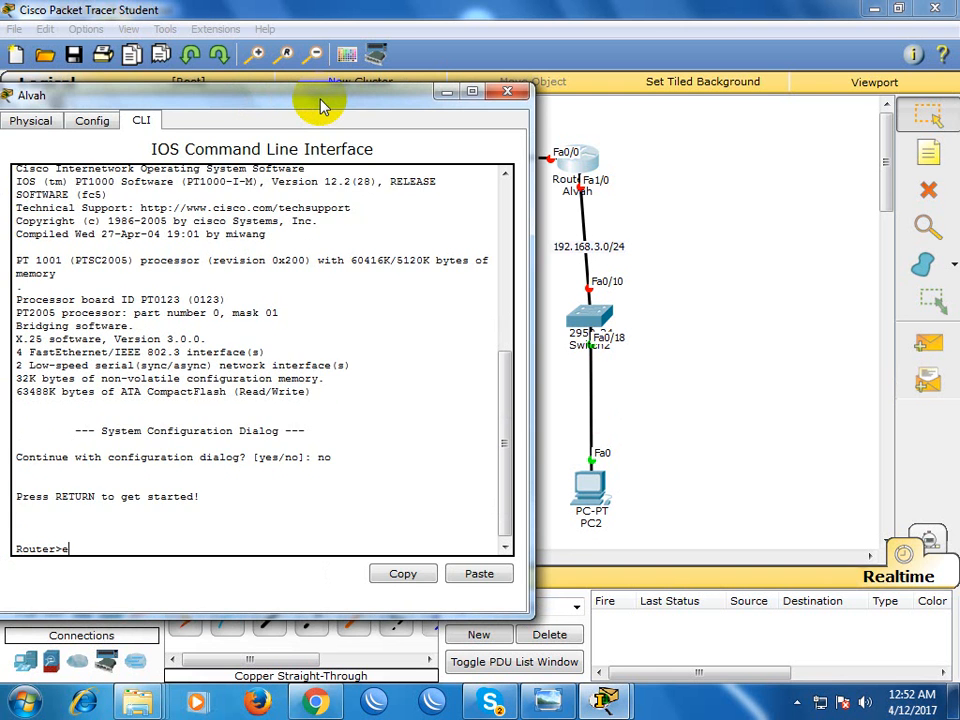
Enter privileged mode and global configuration mode on Alvah with configure terminal
type("en")
key("Return")
type("conf")
key("Tab")
type("t")
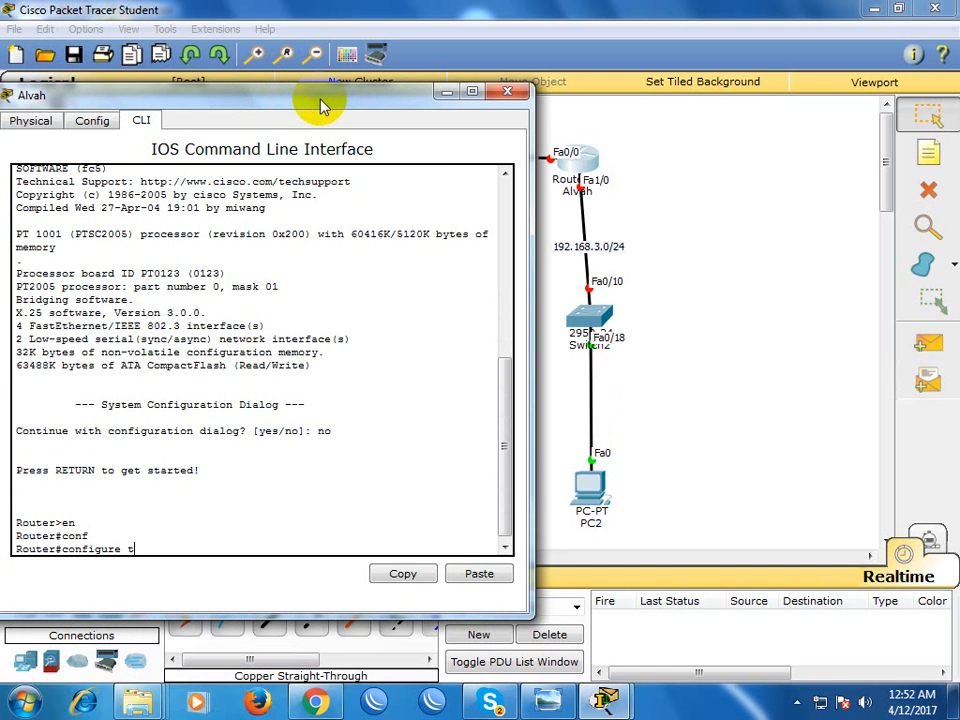
key("Tab")
key("Return")
Enter interface configuration for fastEthernet 0/0 on Alvah
type("int")
key("Tab")
type("et")
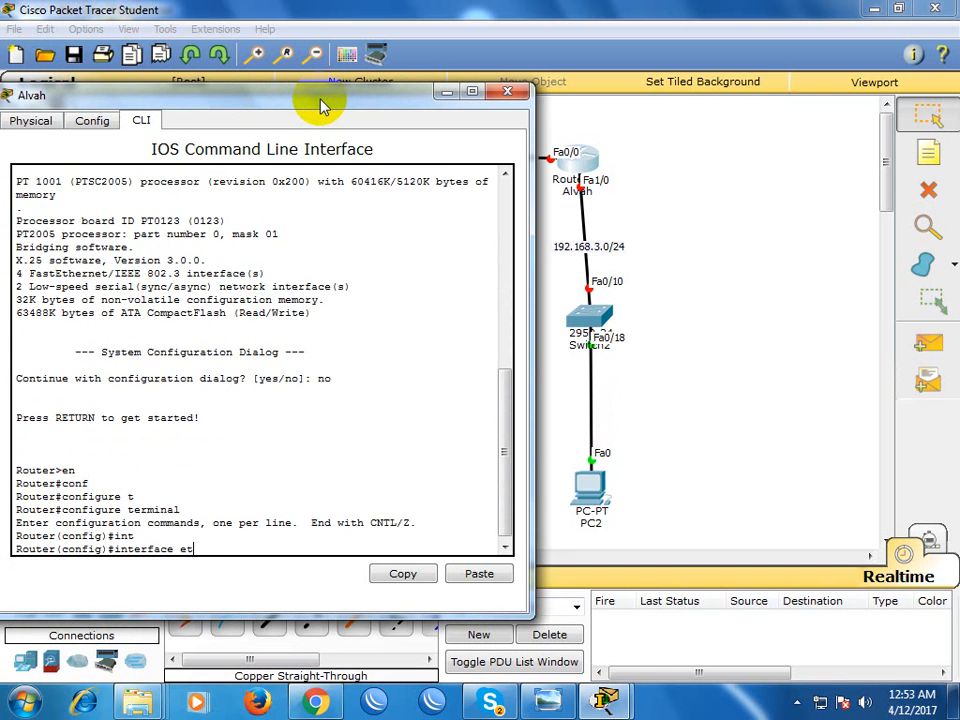
key("Tab")
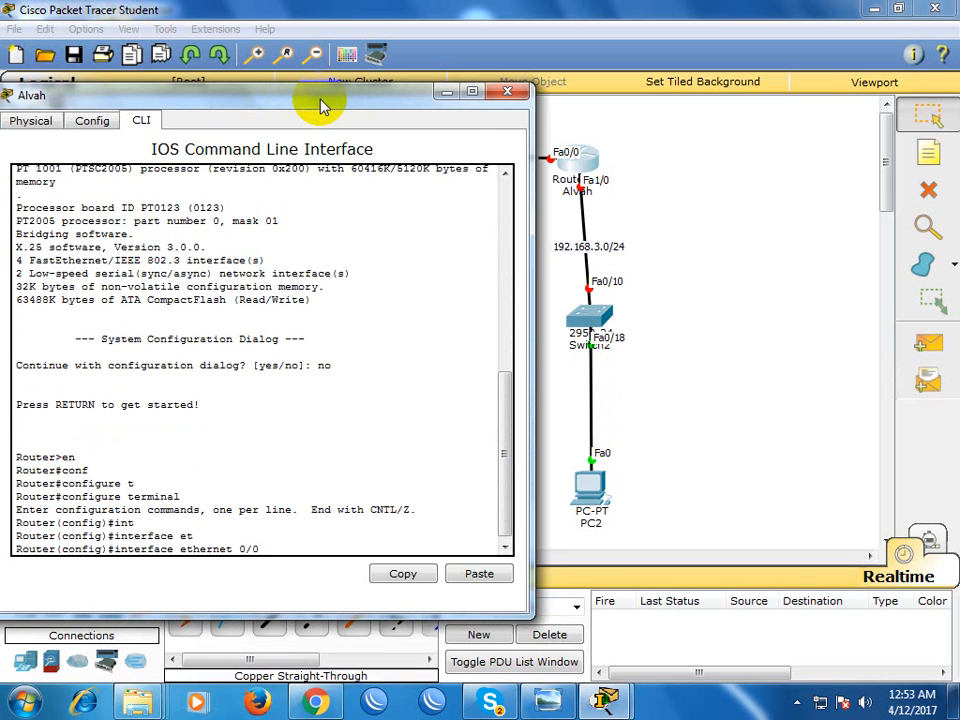
type("0/")
key("BackSpace")
key("BackSpace")
key("BackSpace")
key("BackSpace")
key("BackSpace")
key("BackSpace")
key("BackSpace")
key("BackSpace")
key("BackSpace")
key("BackSpace")
key("BackSpace")
type("fa")
key("Tab")
type("0/0")
key("Return")
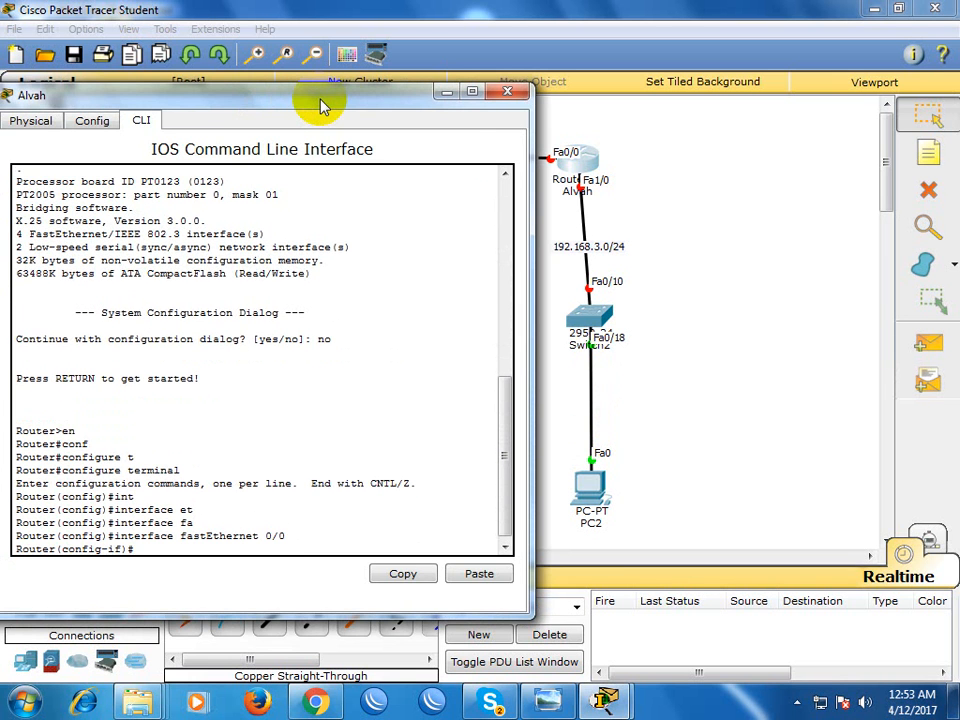
Assign IP address 172.16.0.6 with mask 255.255.255.252 to Alvah's fastEthernet 0/0 interface
type("ip add")
key("Tab")
type("172")
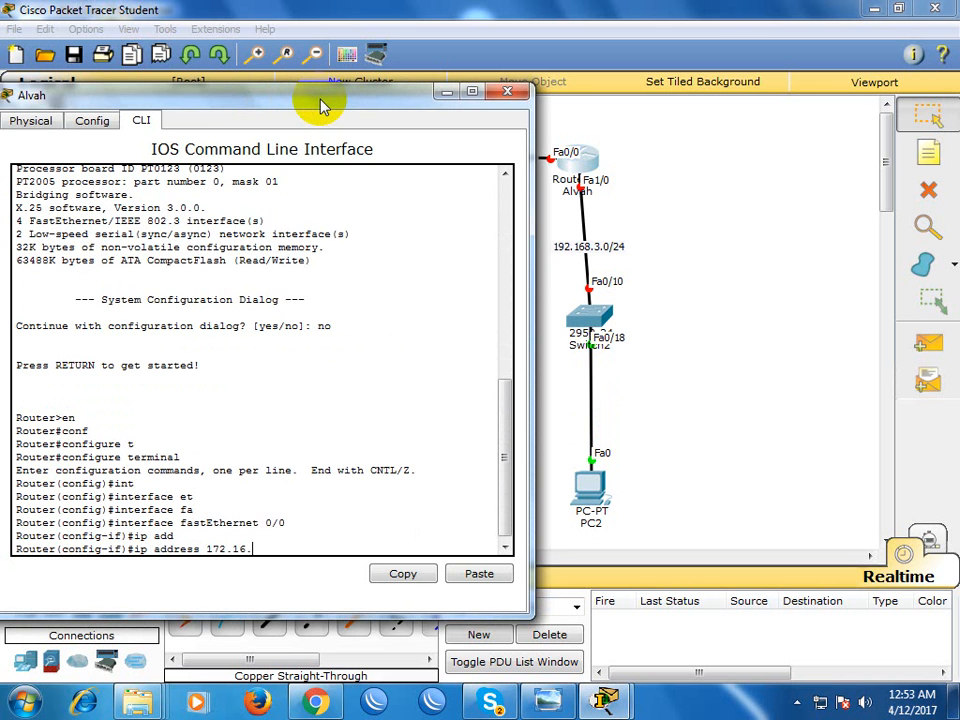
left_click_drag(369, 101, 357, 281)
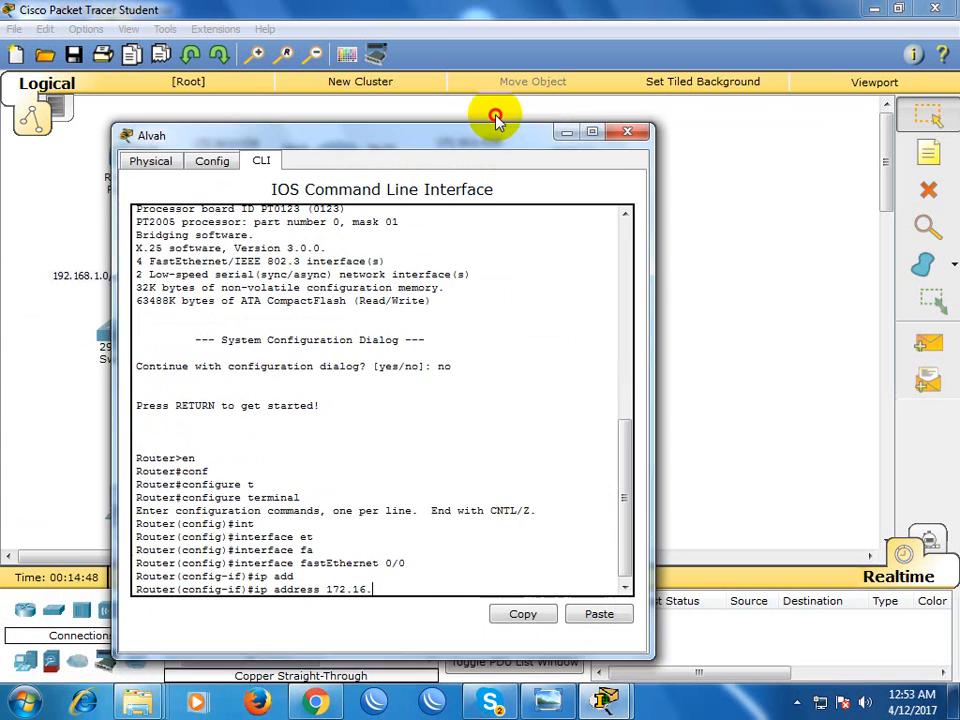
left_click_drag(497, 118, 503, 111)
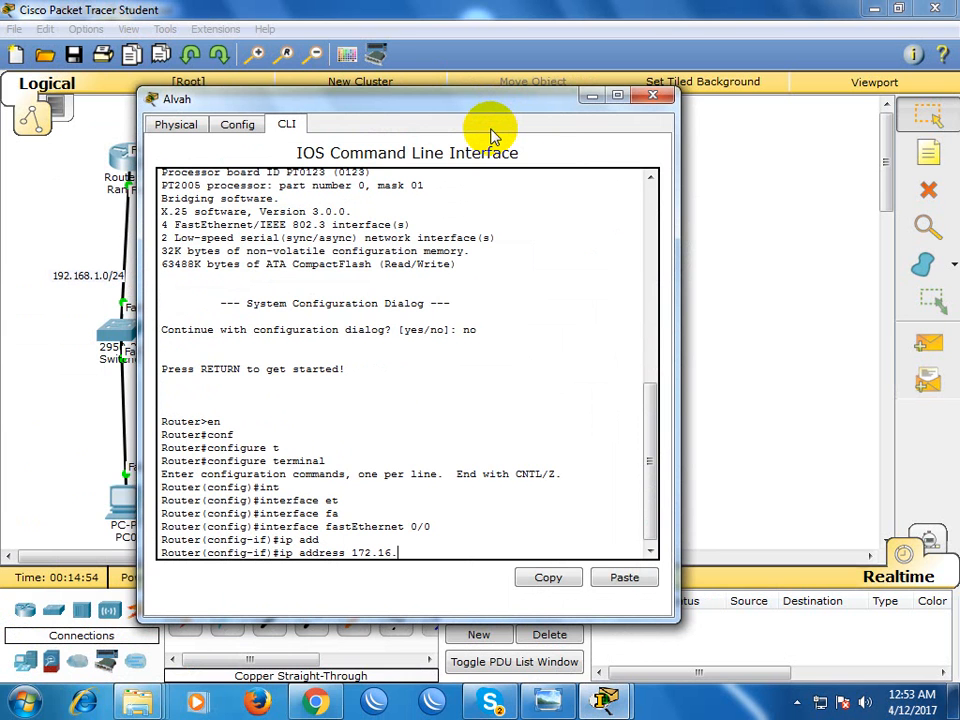
type("6 255.255.255.252")
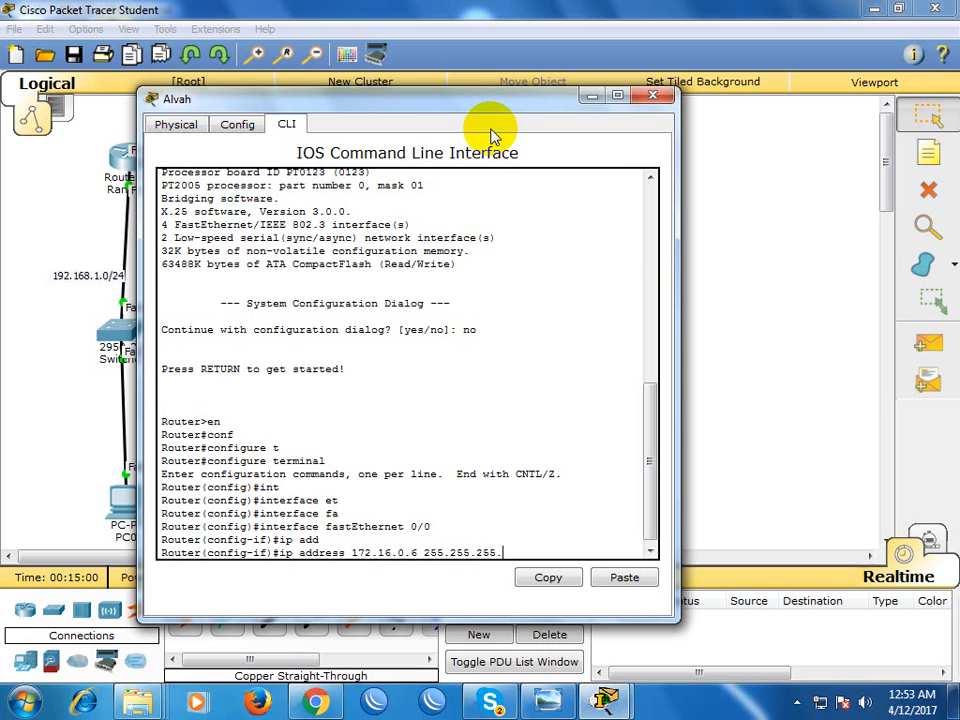
key("Return")
Enable Alvah's fastEthernet 0/0 interface with no shutdown and return to a clean prompt
type("nfig-if)#n")
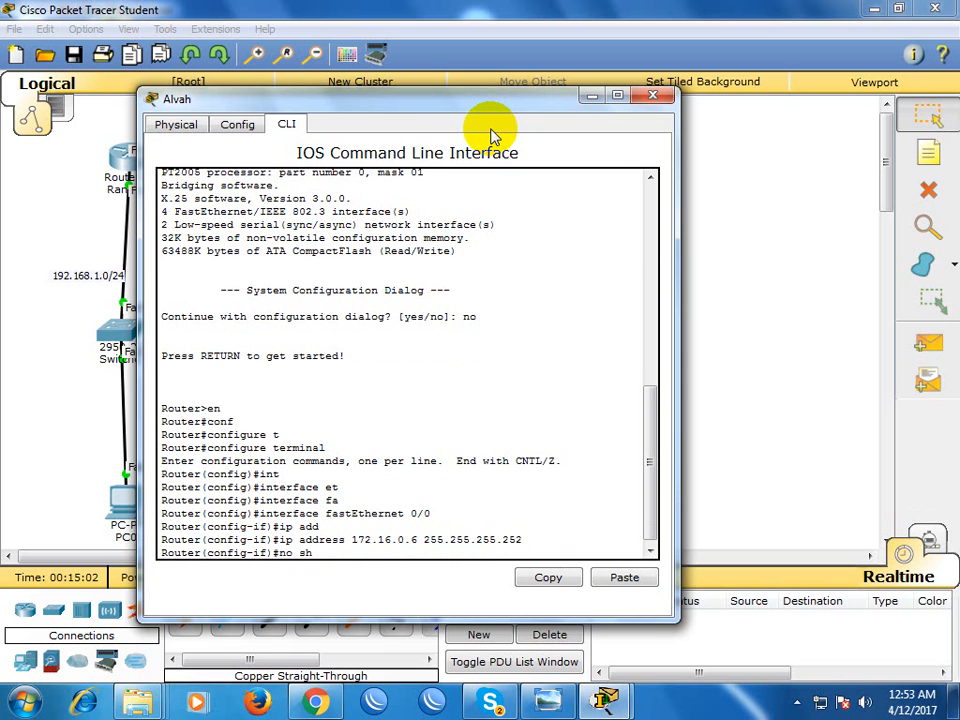
type("o sh")
key("Tab")
key("Return")
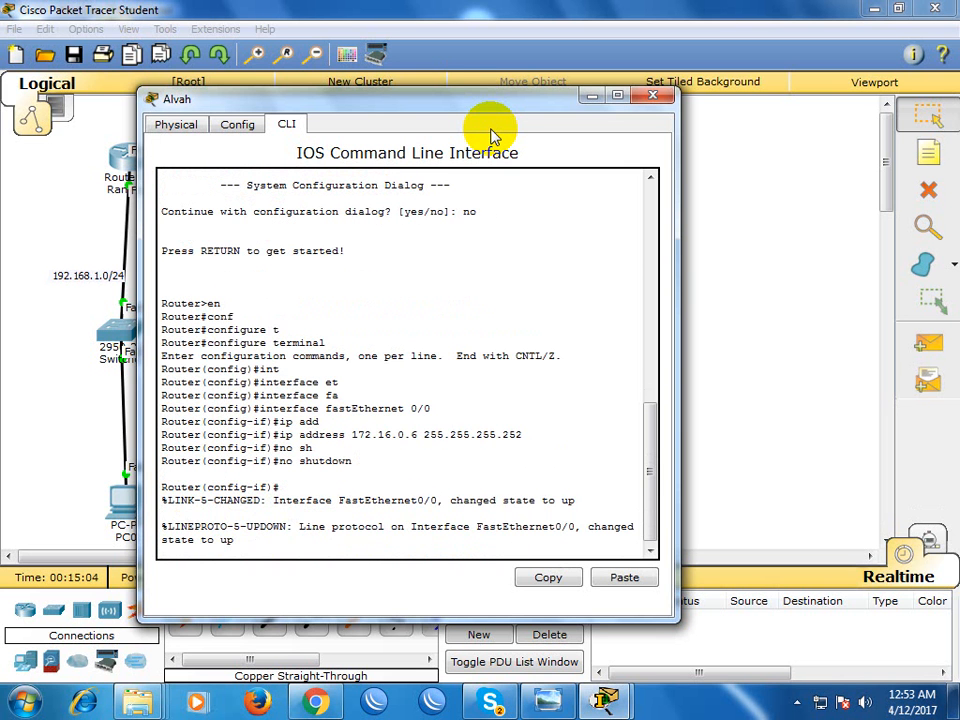
left_click_drag(508, 96, 472, 148)
key("Return")
key("Return")
Exit the fastEthernet 0/0 configuration and enter interface configuration for fastEthernet 1/0 on Alvah
type("exi")
key("Tab")
key("Return")
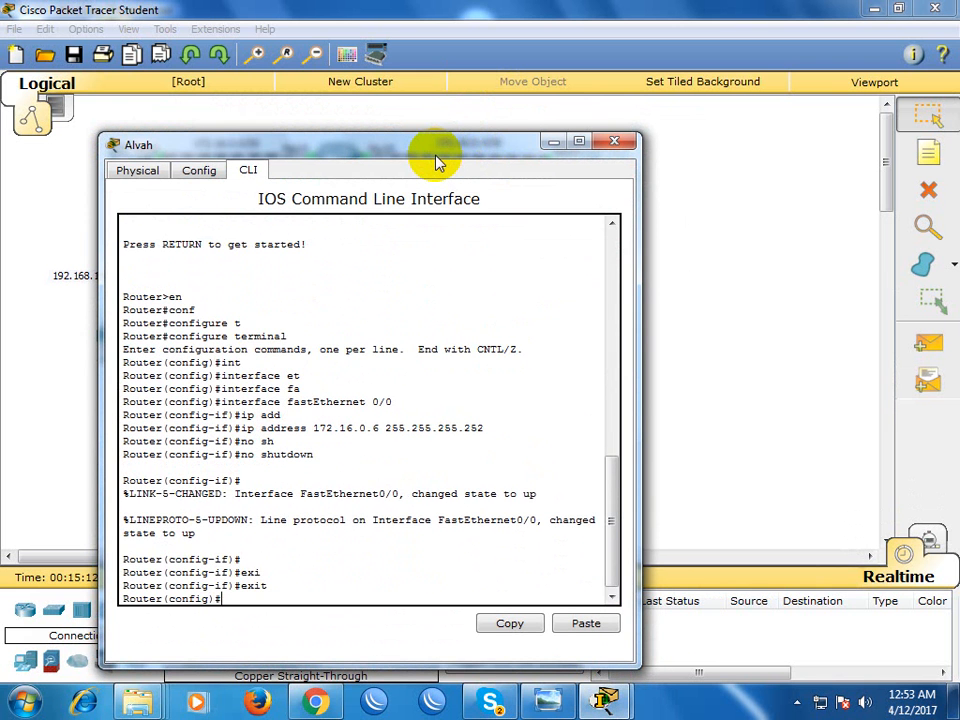
type("int")
key("Tab")
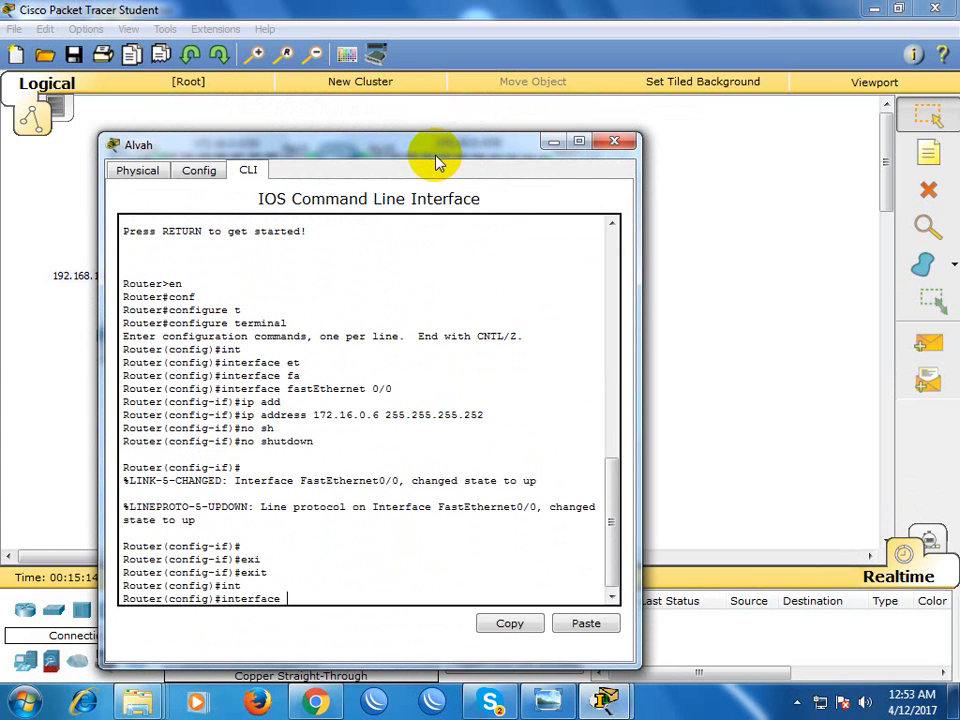
left_click_drag(437, 157, 347, 97)
type("fa")
key("Tab")
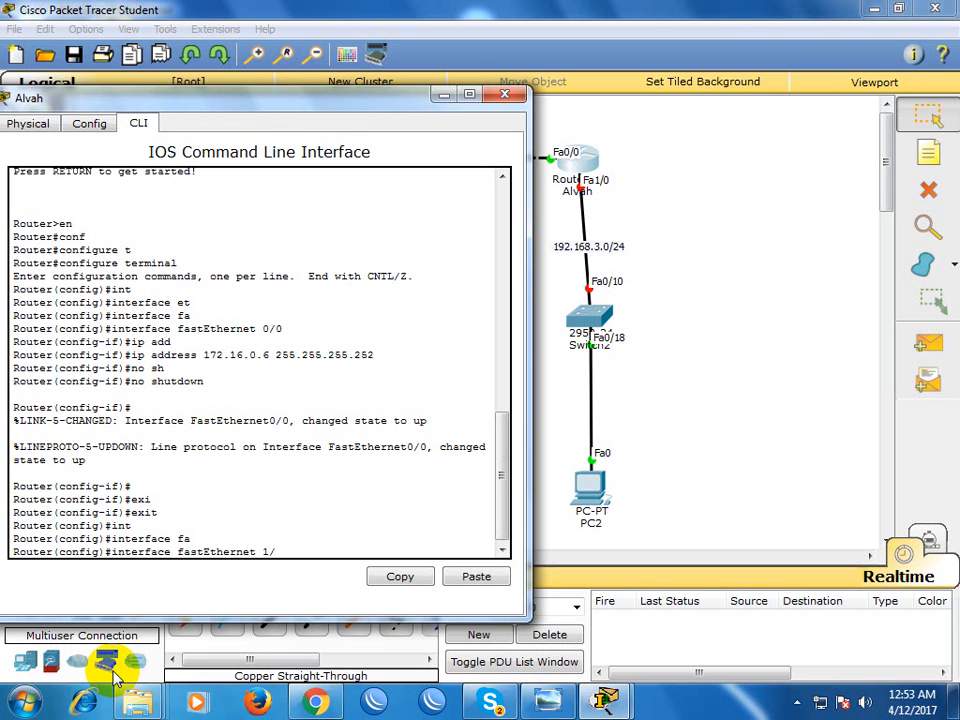
type("1/0")
key("Return")
Assign IP address 192.168.3.1 with mask 255.255.255.0 to Alvah's fastEthernet 1/0 interface
type("ip")
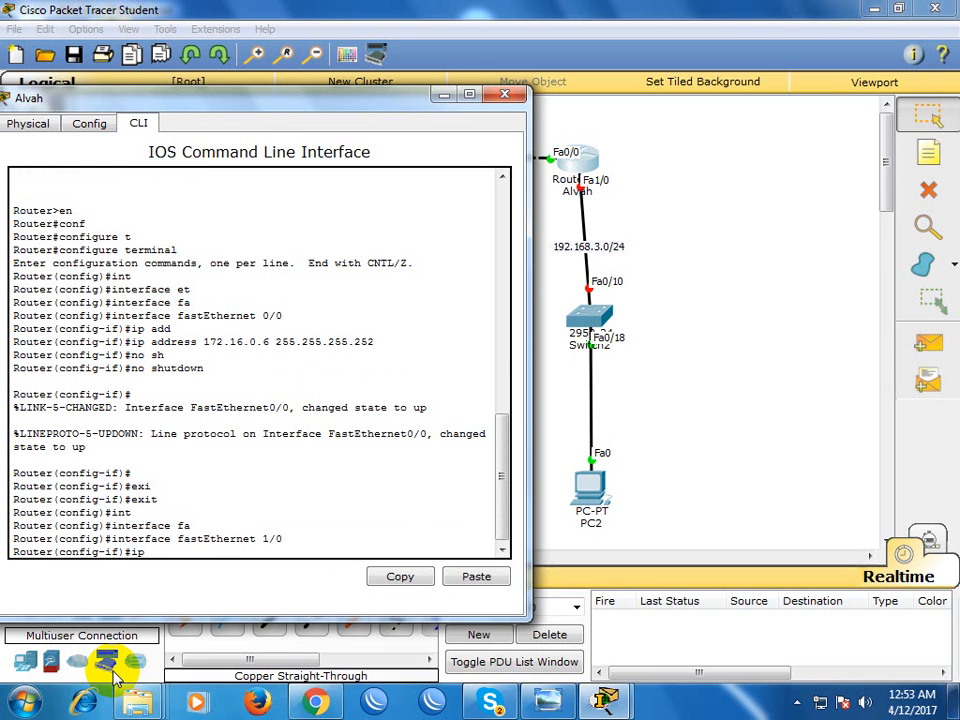
type(" add")
key("Tab")
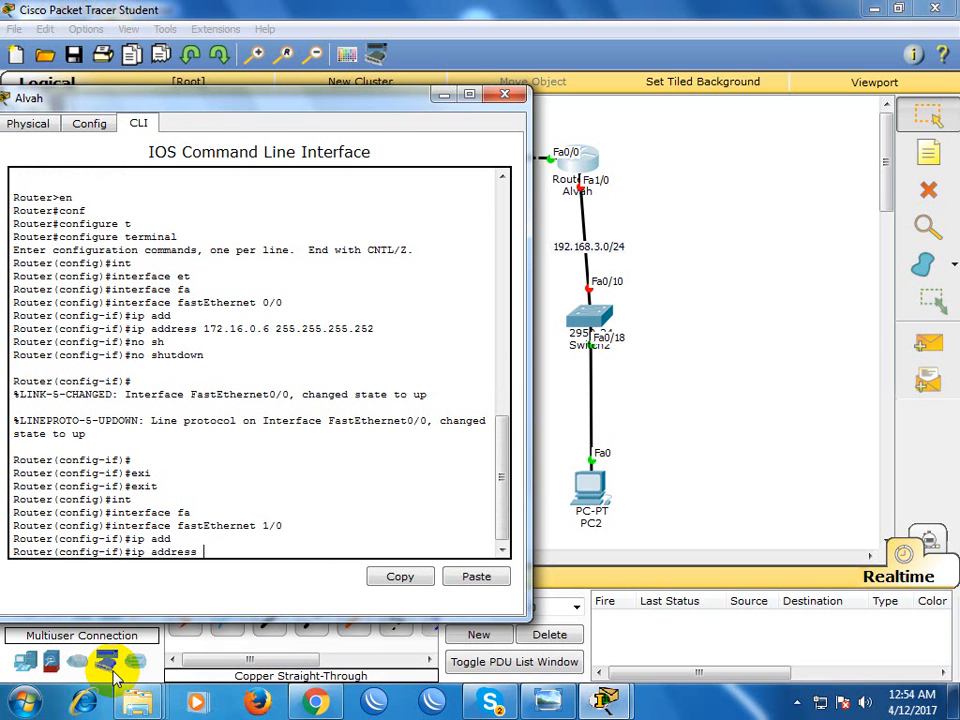
type("192.168.3.1 255.255.255")
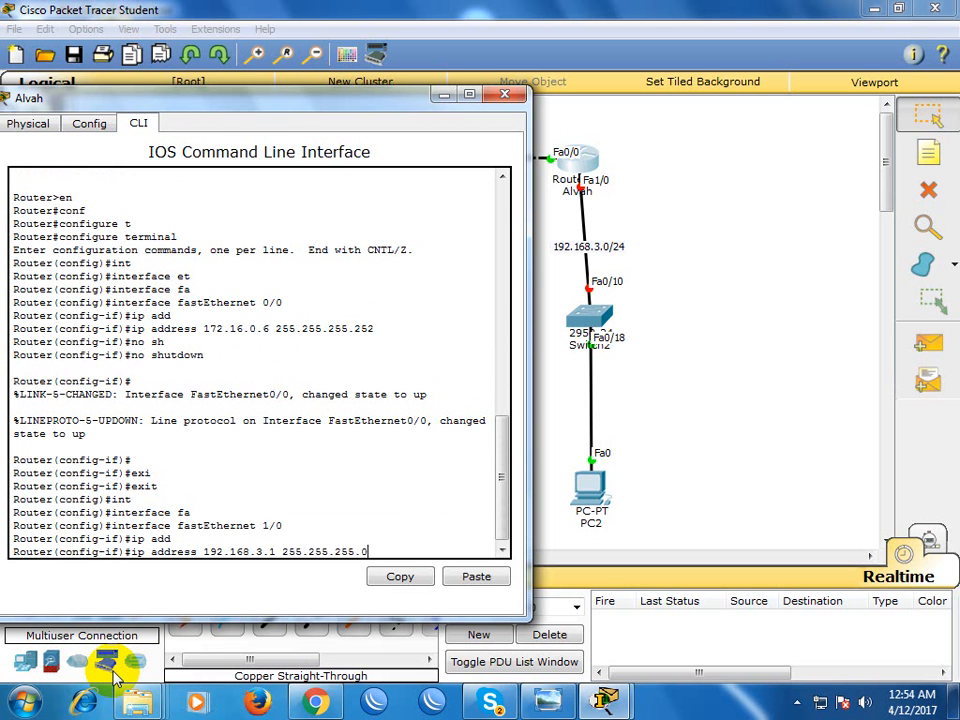
type(".0")
key("Return")
Enable Alvah's fastEthernet 1/0 interface with no shutdown
type("no ")
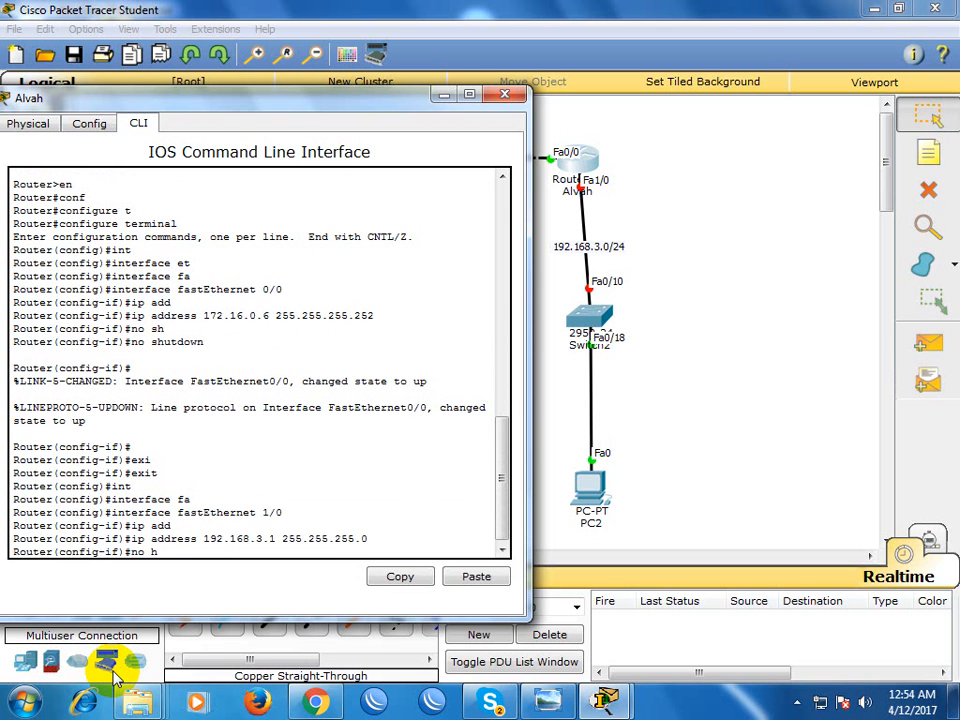
type("h")
key("Tab")
key("BackSpace")
key("BackSpace")
key("BackSpace")
key("BackSpace")
key("BackSpace")
key("BackSpace")
key("BackSpace")
key("BackSpace")
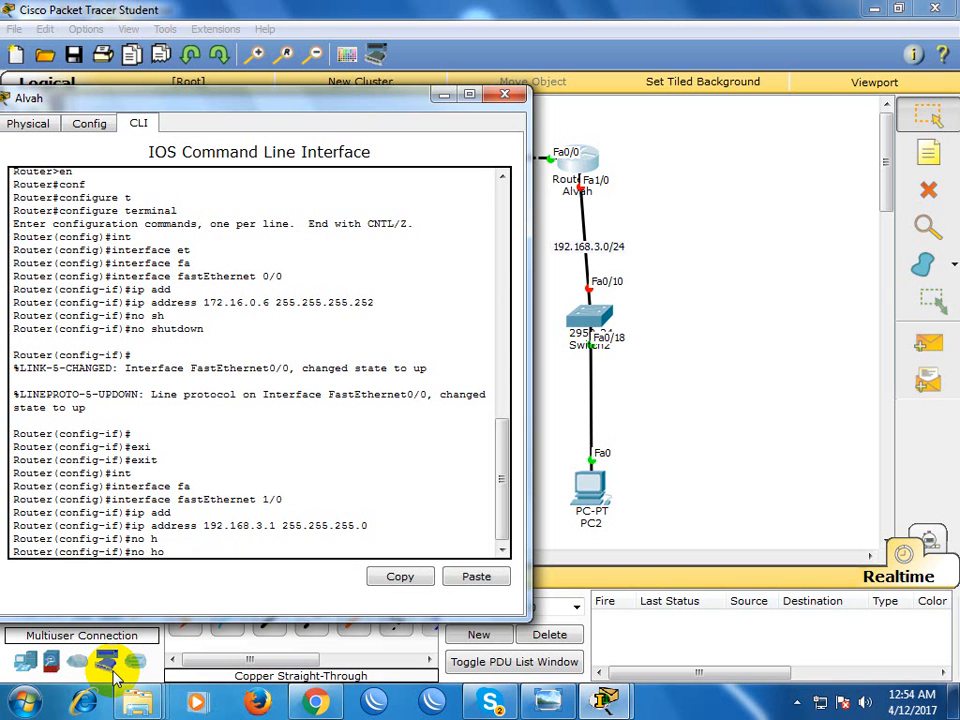
type("sh")
key("Tab")
key("Return")
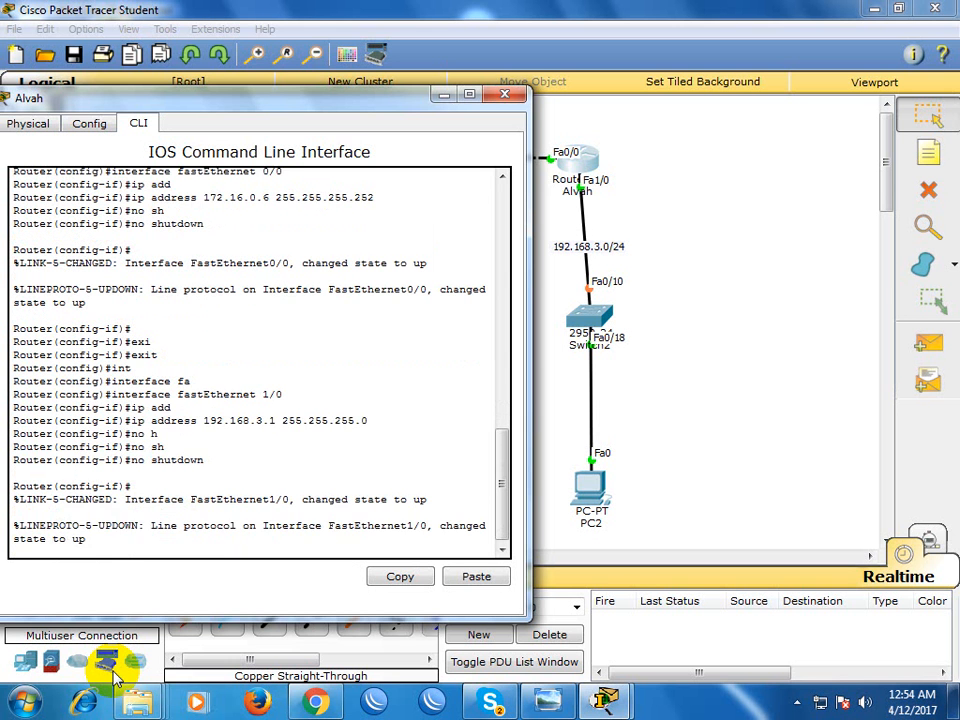
Exit interface and global configuration modes on Alvah and close its window
type("exi")
key("Tab")
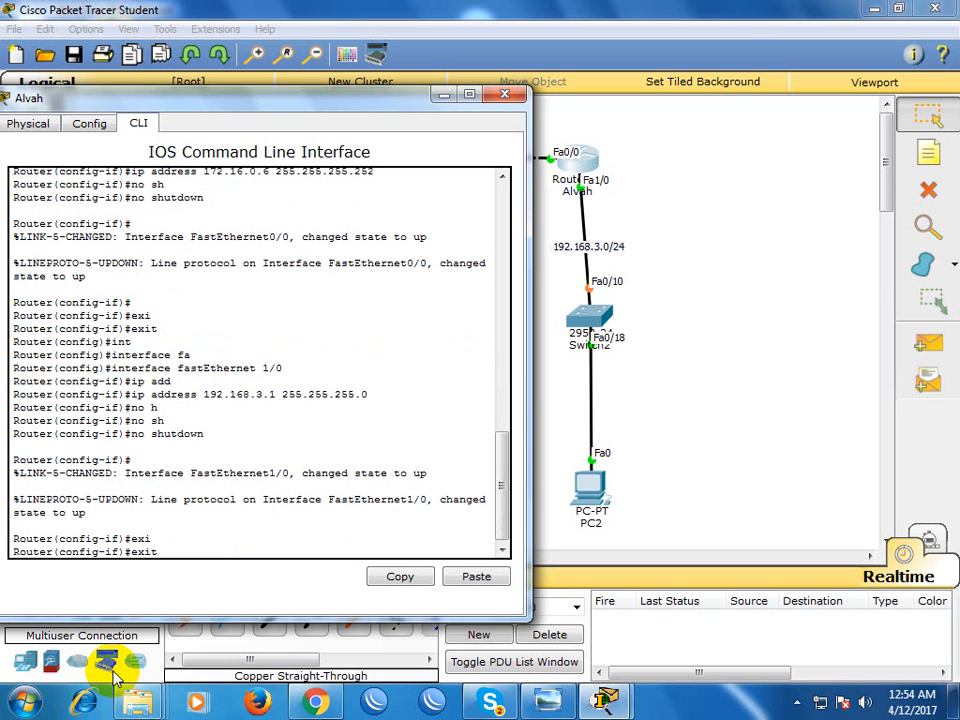
key("Return")
type("exi")
key("Tab")
key("Return")
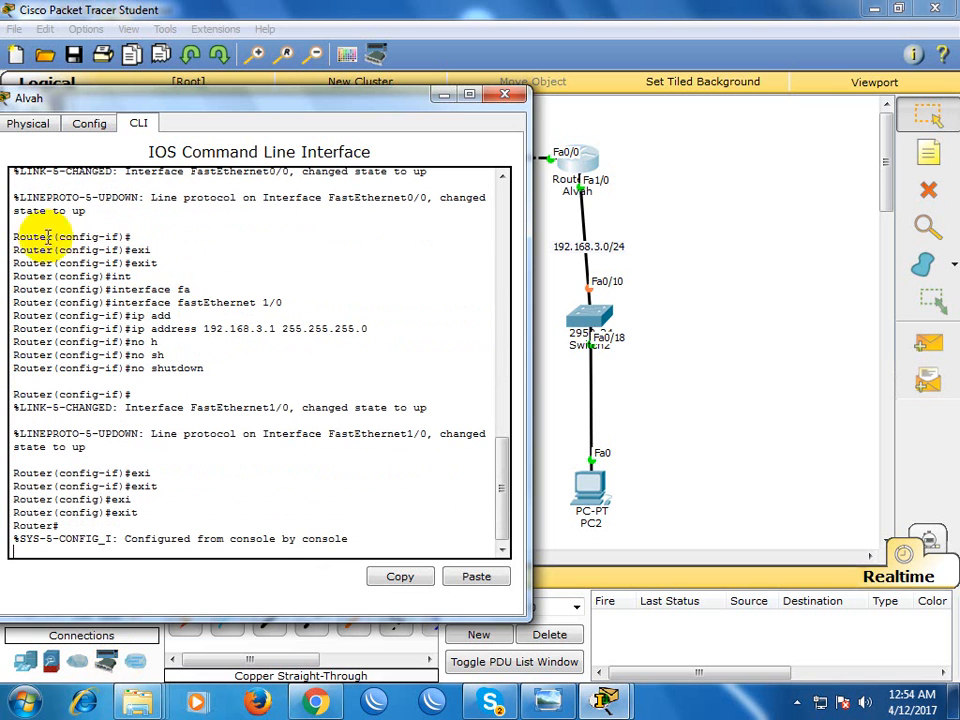
left_click(503, 95)
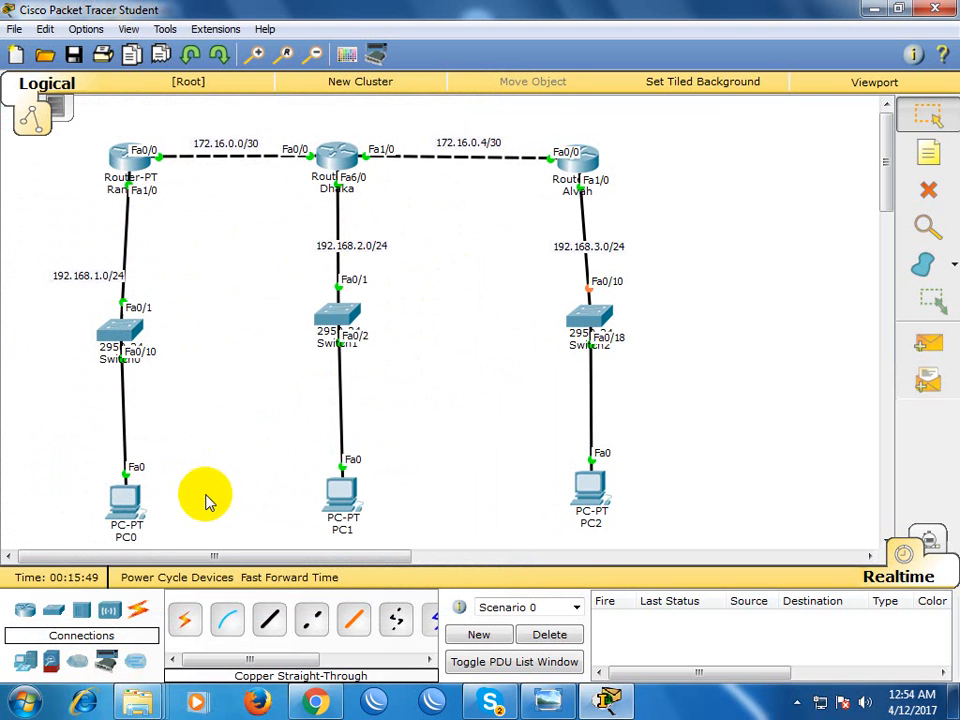
Open PC0's IP configuration and set its static IP address to 192.168.1.10
left_click(127, 500)
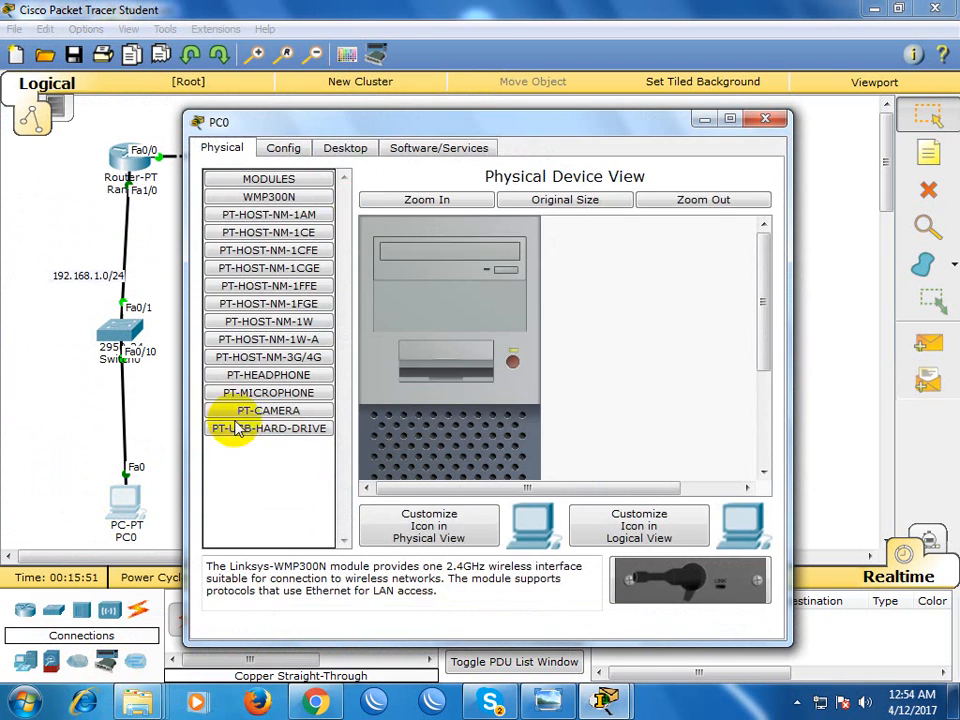
left_click(345, 150)
left_click(259, 225)
left_click(406, 255)
type("192.1")
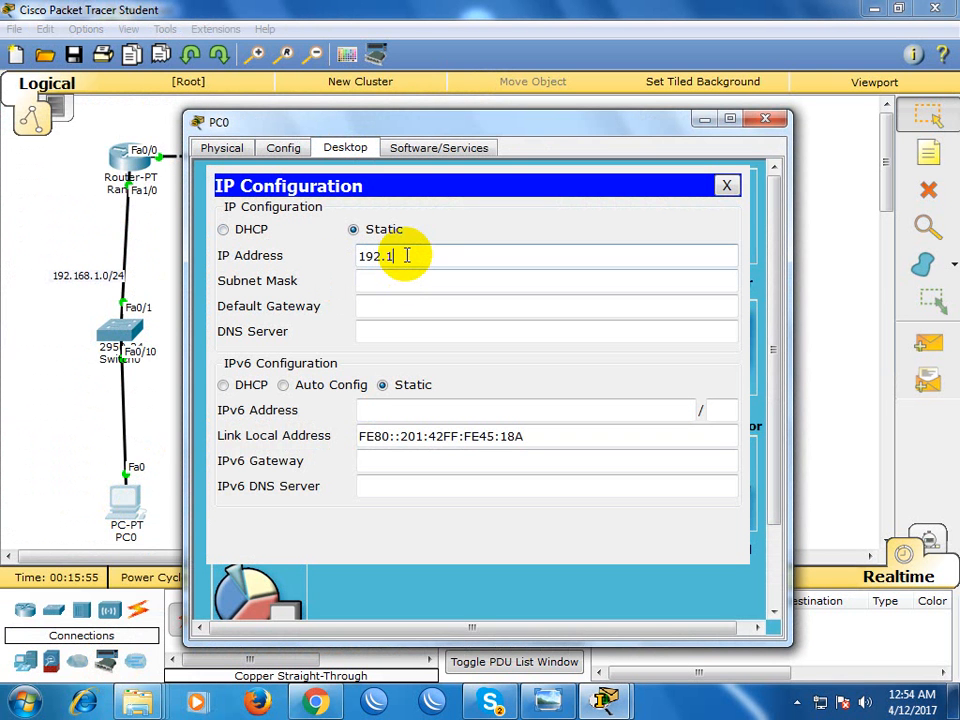
type("68.1.10")
Fill in PC0's subnet mask 255.255.255.0, set its default gateway to 192.168.1.1, and close the IP configuration
key("Tab")
key("Tab")
type("19")
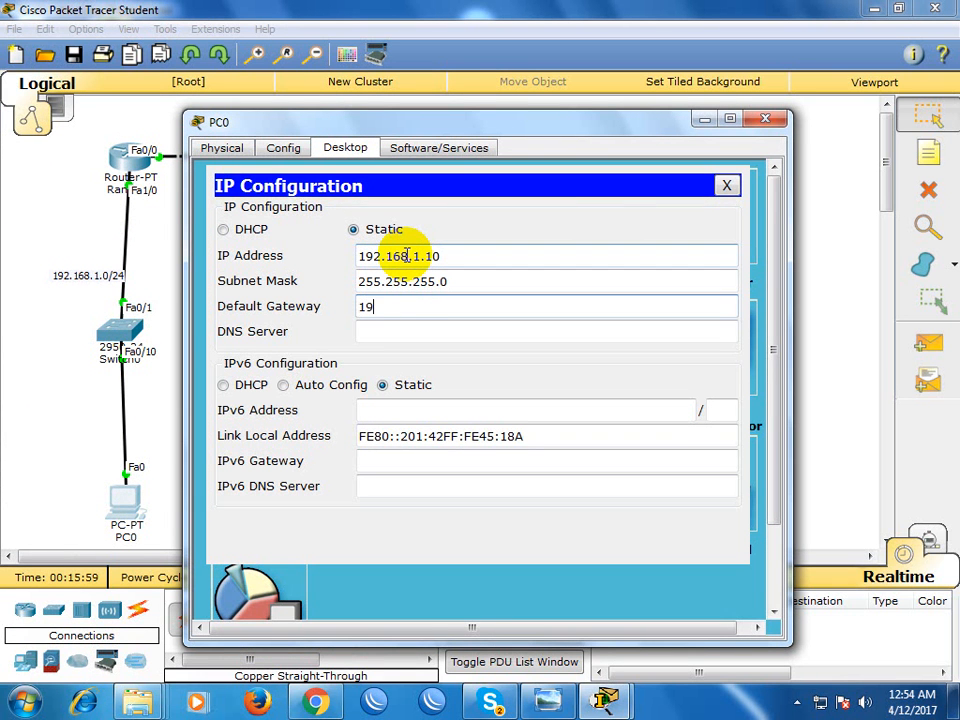
type("2.168.1.1")
key("Tab")
left_click(729, 186)
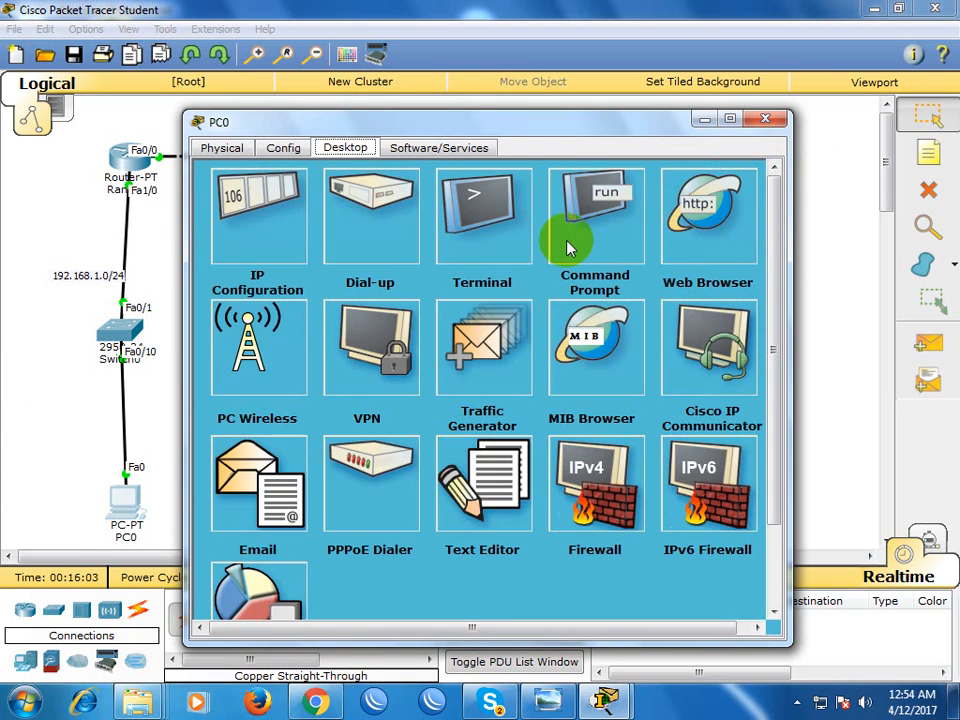
Ping the gateway 192.168.1.1 from PC0's command prompt, and close PC0's window
left_click(591, 240)
type("pin")
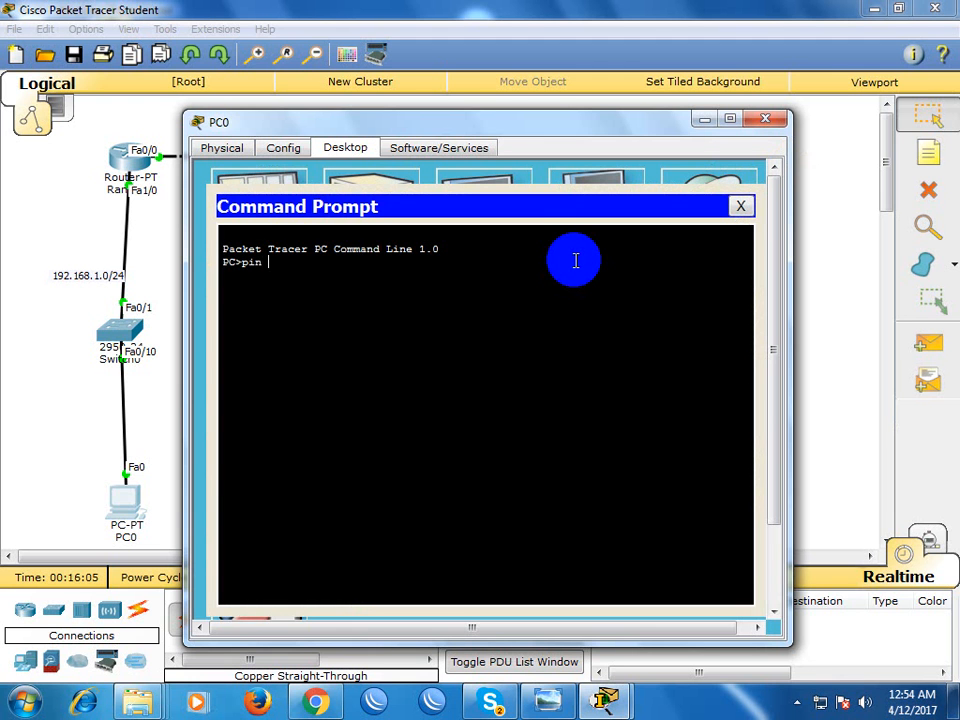
type(" g192.168.1.1.")
key("Return")
key("Up")
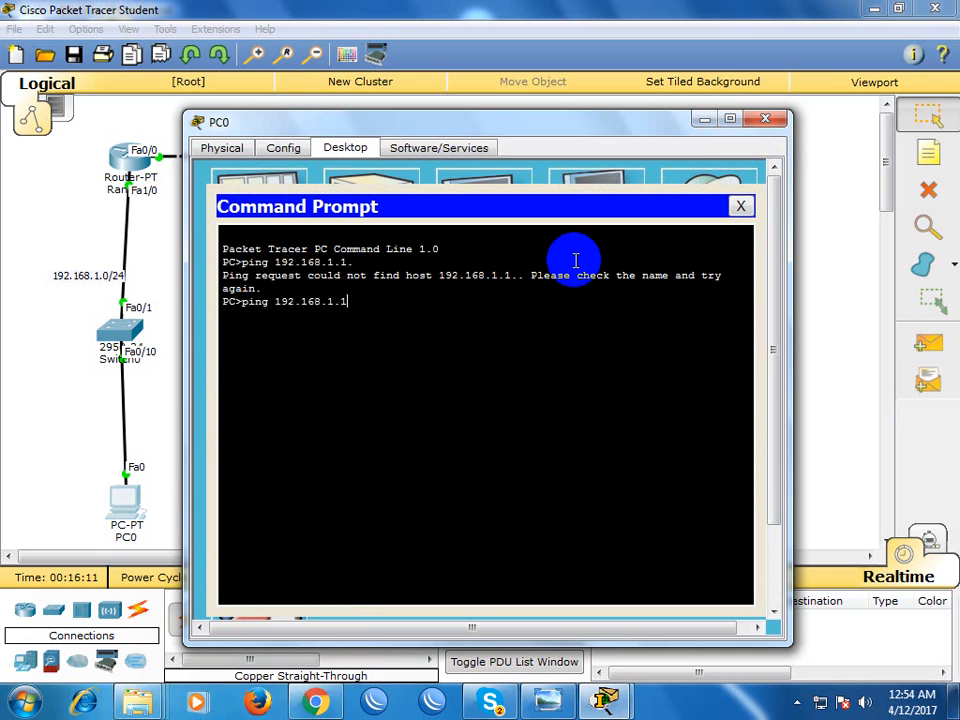
key("Return")
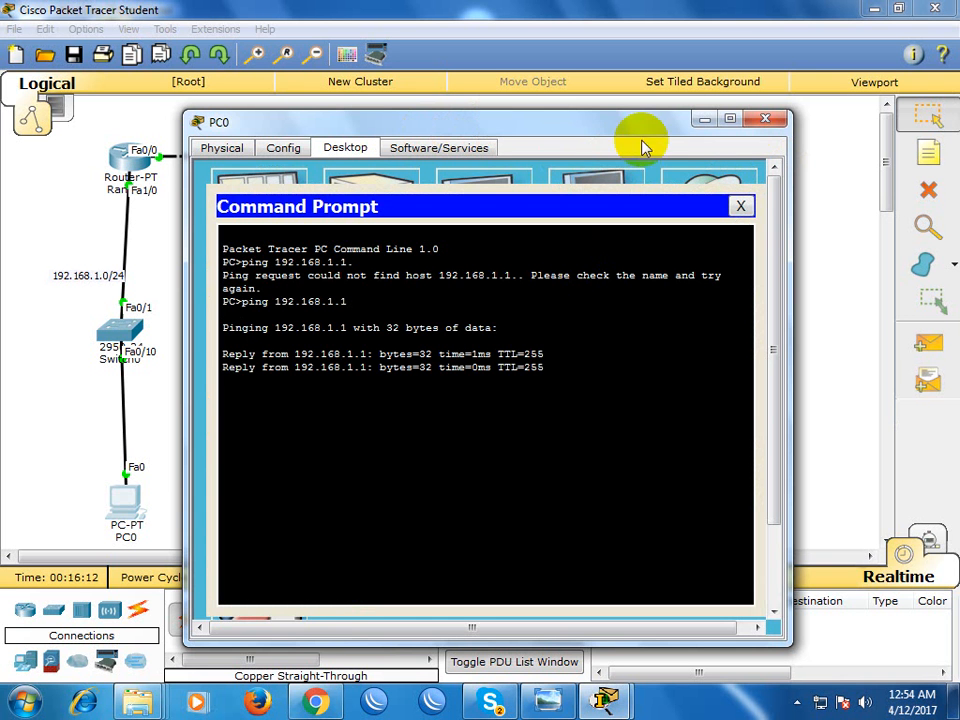
left_click(766, 119)
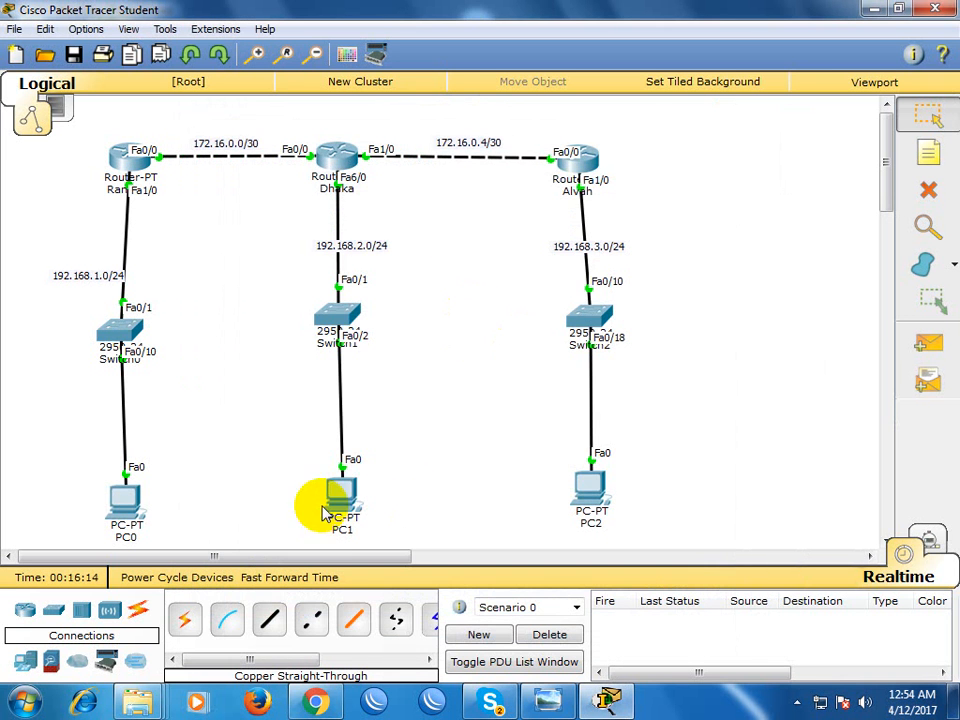
Open PC1's IP configuration and set its static IP address to 192.168.2.10
left_click(341, 492)
left_click(340, 148)
left_click(253, 210)
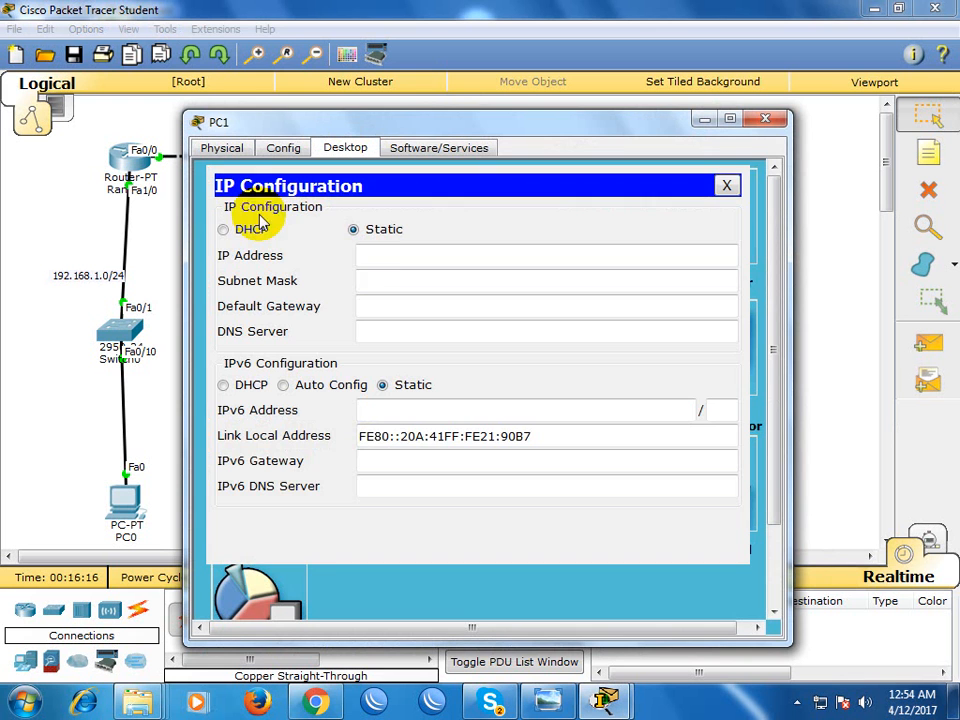
left_click(393, 258)
type("192")
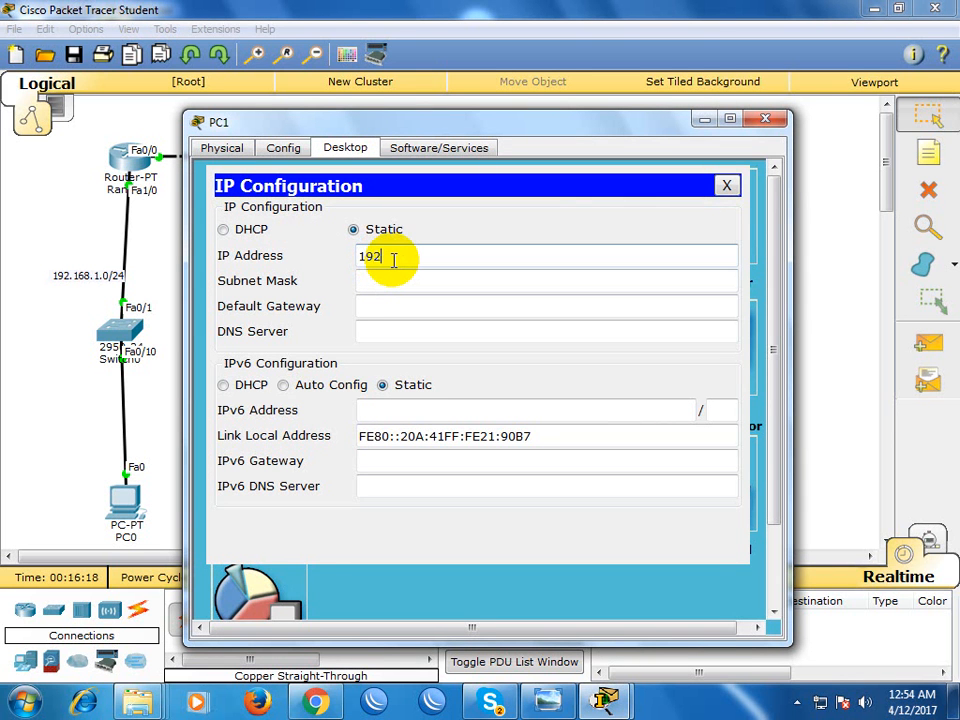
type(".168.2.10.")
key("BackSpace")
Set PC1's subnet mask to 255.255.255.0 and default gateway to 192.168.2.1, and close its window
key("Tab")
type("1")
key("BackSpace")
type("255.255.255.0")
key("Tab")
type("192.168")
key("BackSpace")
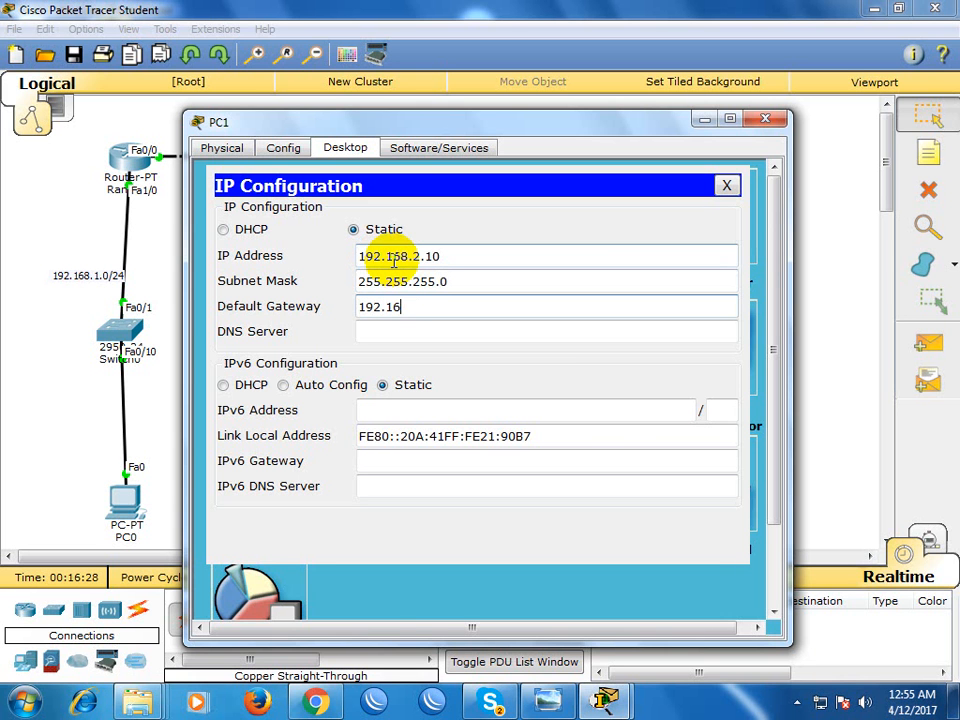
type("8.2.1")
key("Tab")
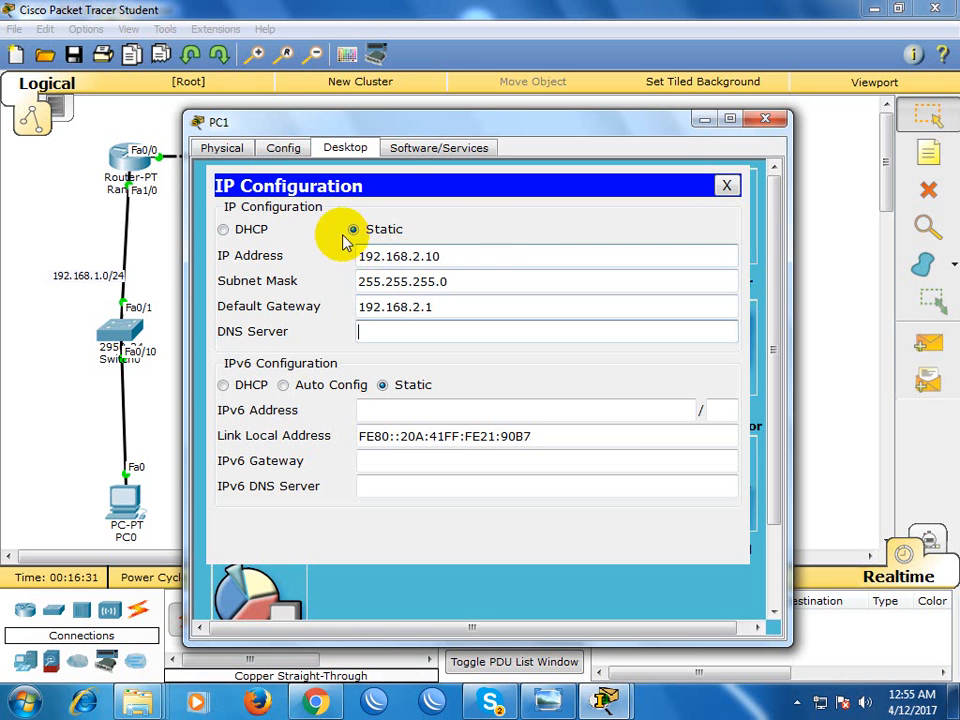
left_click(766, 119)
Ping the gateway 192.168.2.1 from PC1's command prompt, and close PC1's window
left_click(346, 506)
left_click(589, 214)
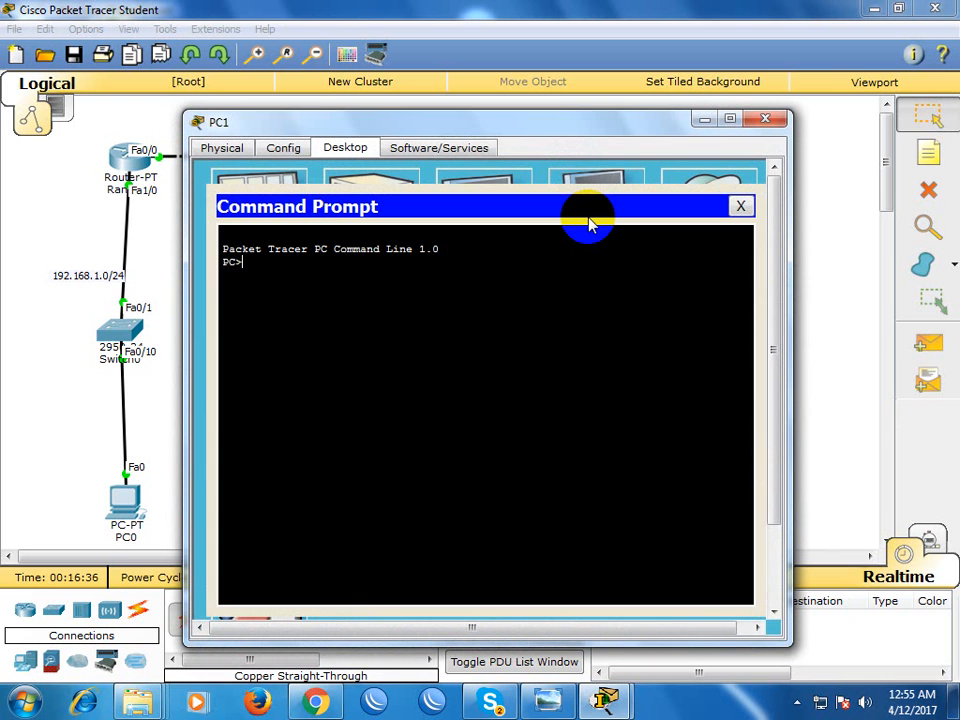
type("ping 192.168.2.1")
key("Return")
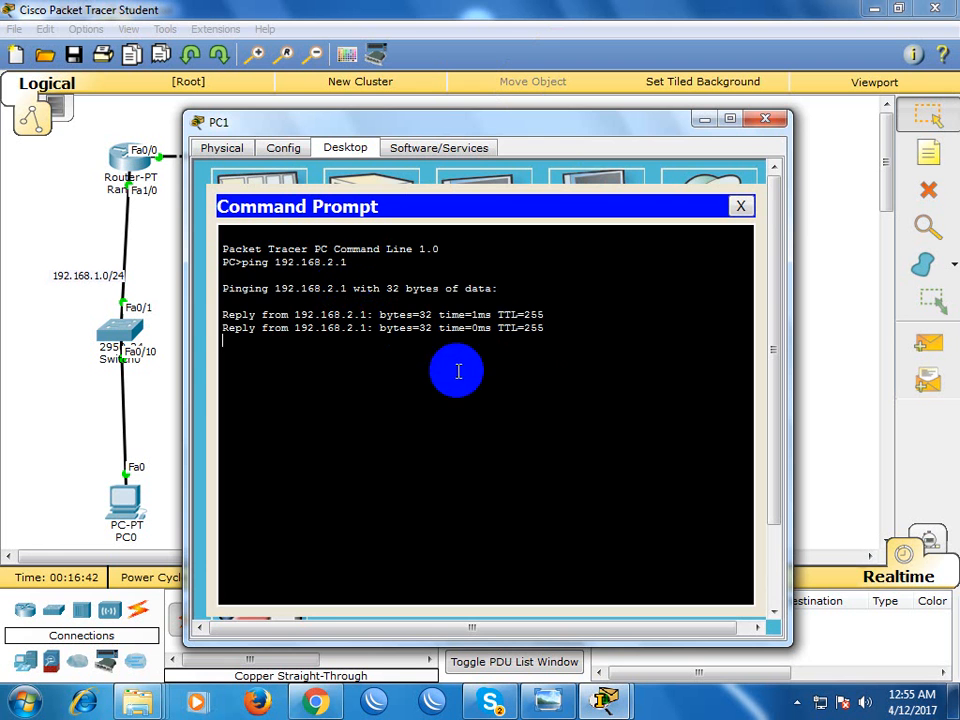
left_click(766, 119)
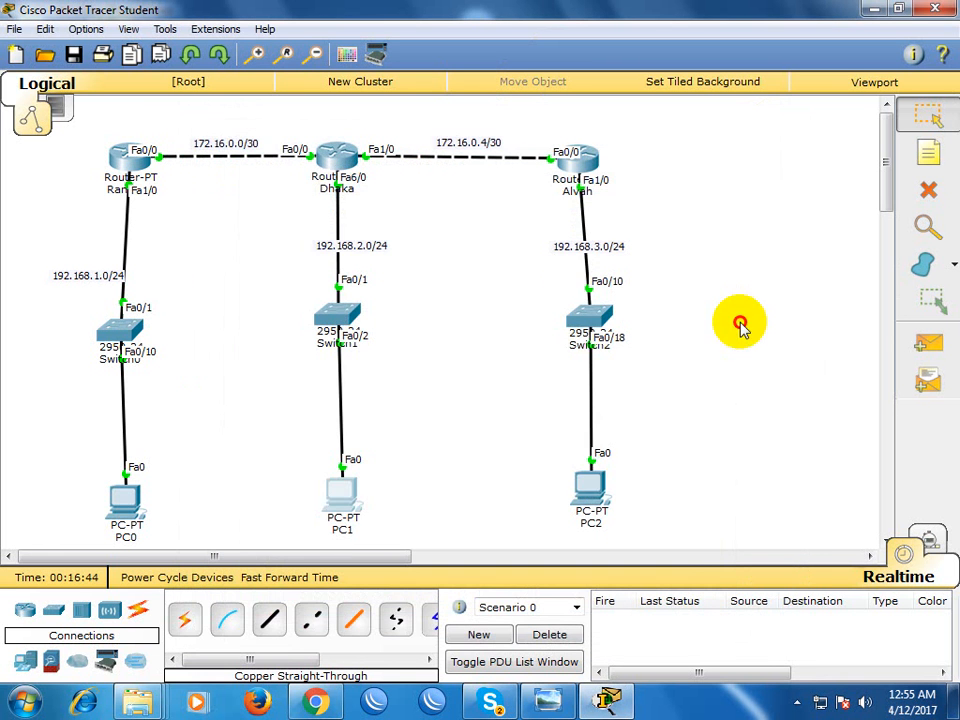
Configure PC2 with static IP address 192.168.3.10, subnet mask 255.255.255.0 and default gateway 192.168.3.1
left_click(585, 485)
left_click(350, 148)
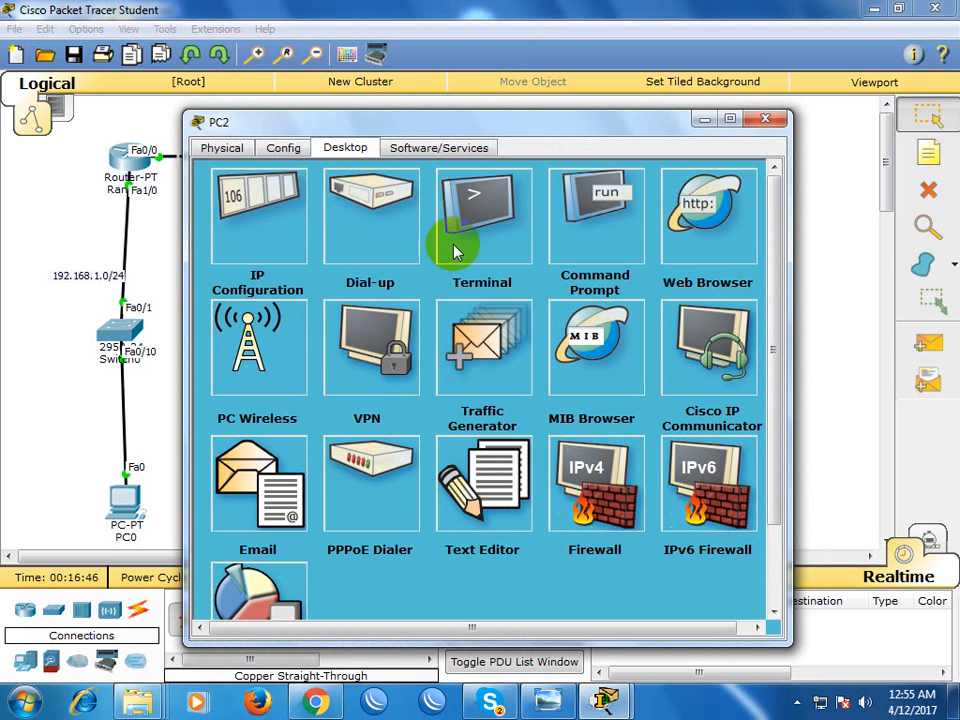
left_click(274, 225)
left_click(401, 255)
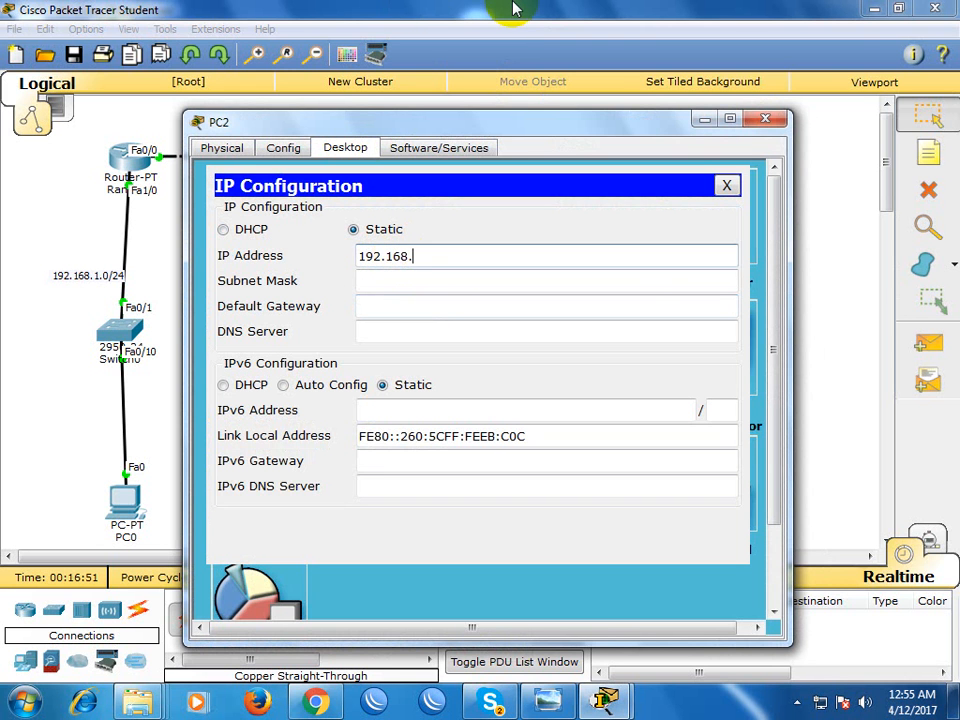
key("Tab")
key("Tab")
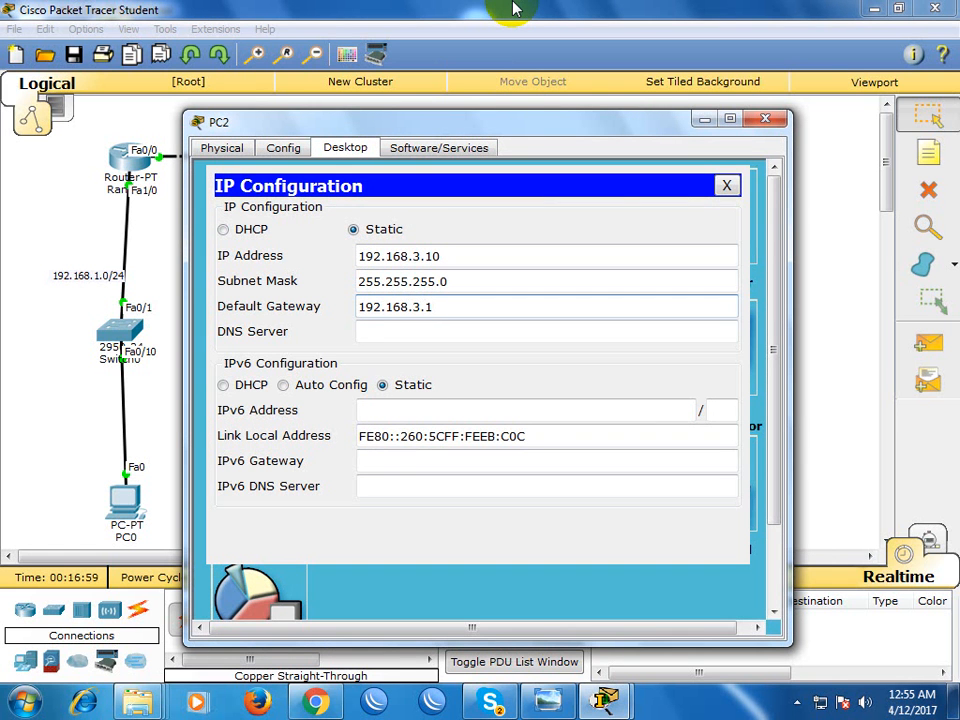
left_click(726, 185)
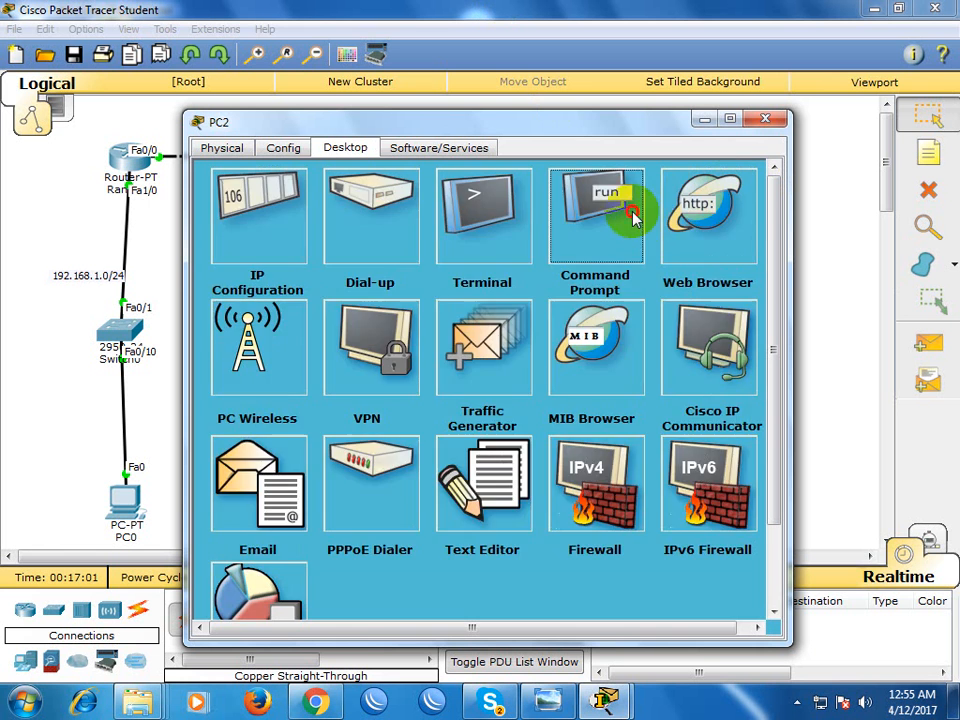
Ping the gateway 192.168.3.1 from PC2's command prompt
left_click(630, 218)
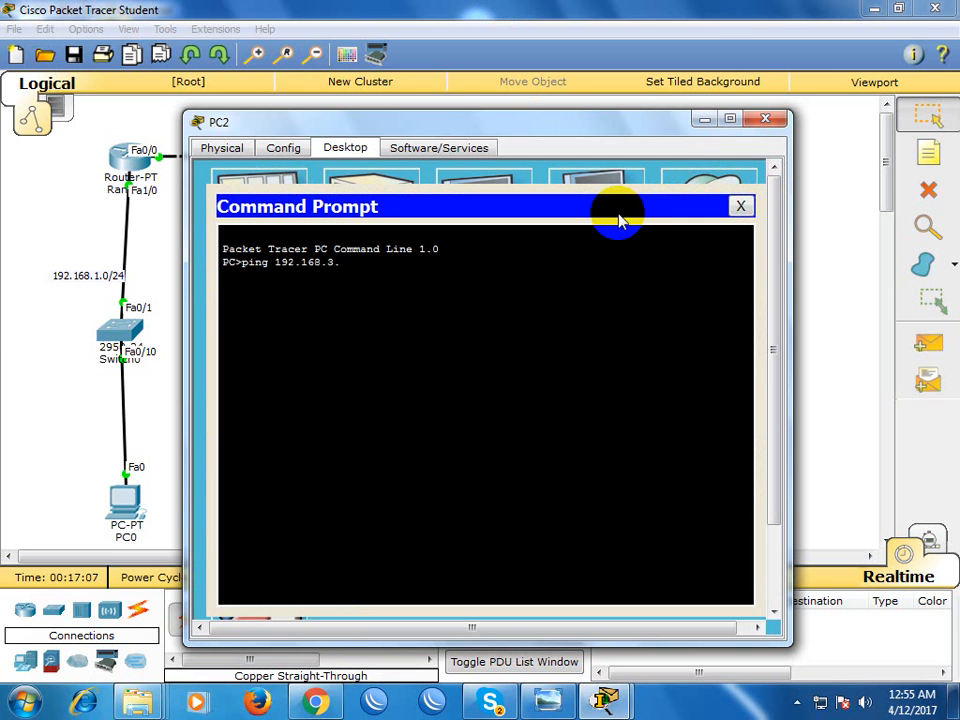
type("ping 192.168.3.1")
key("Return")
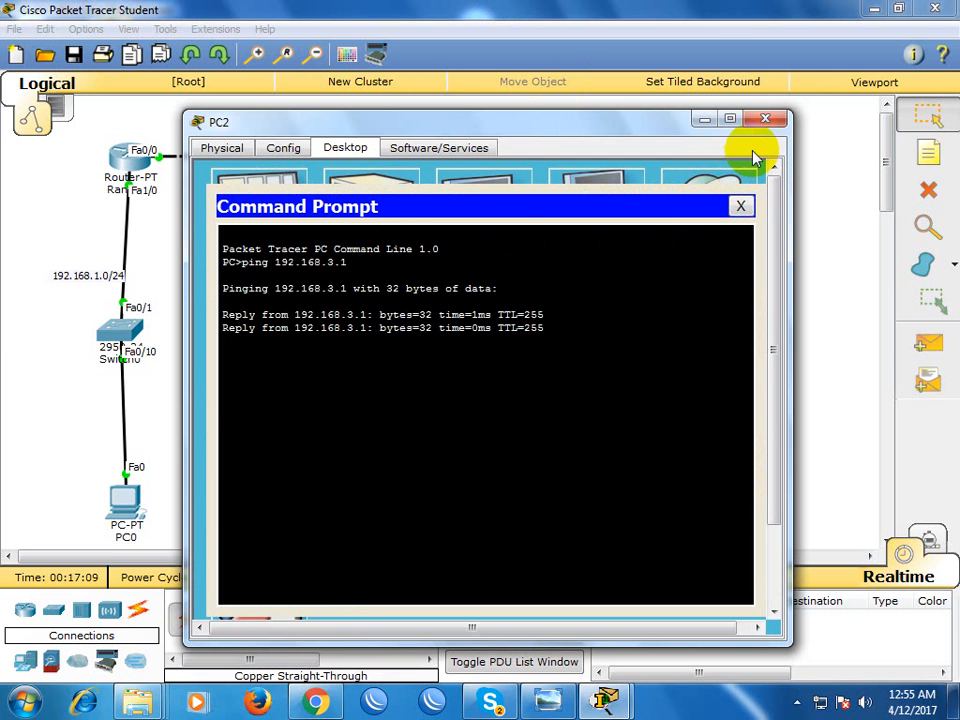
Ping the address 172.16.0.5 from PC2's command prompt, and close PC2's window
left_click_drag(446, 124, 638, 124)
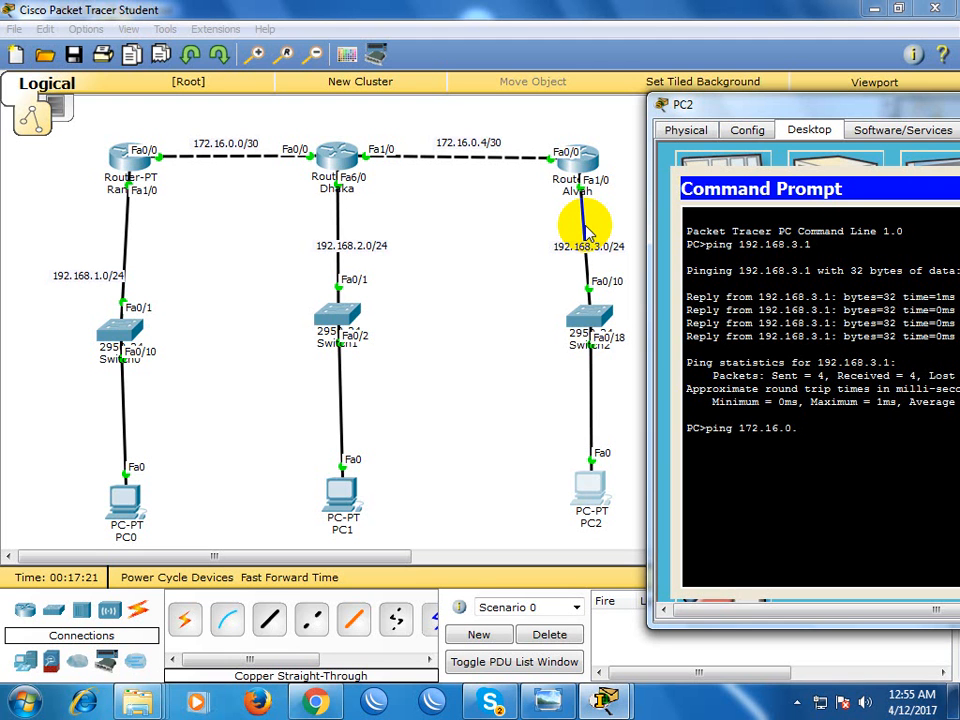
key("Return")
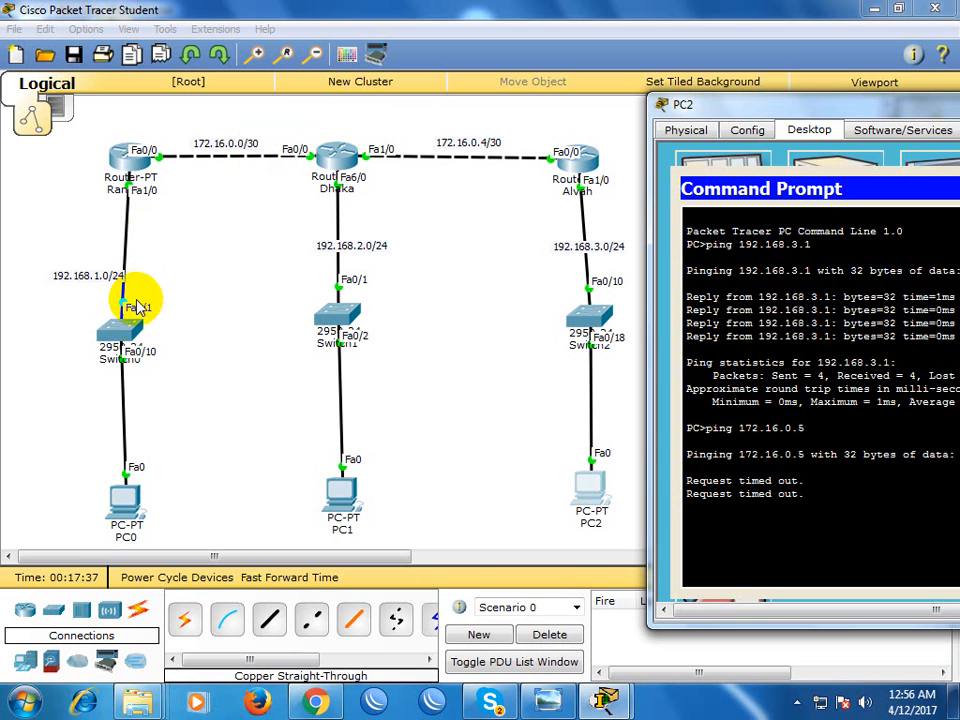
left_click_drag(791, 110, 298, 222)
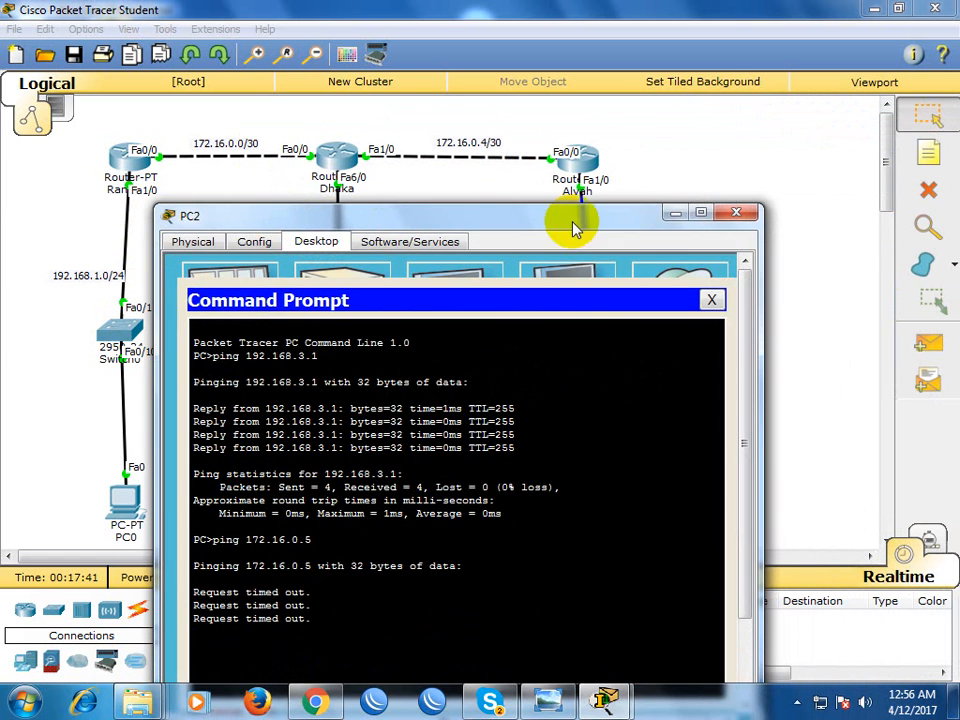
left_click(737, 213)
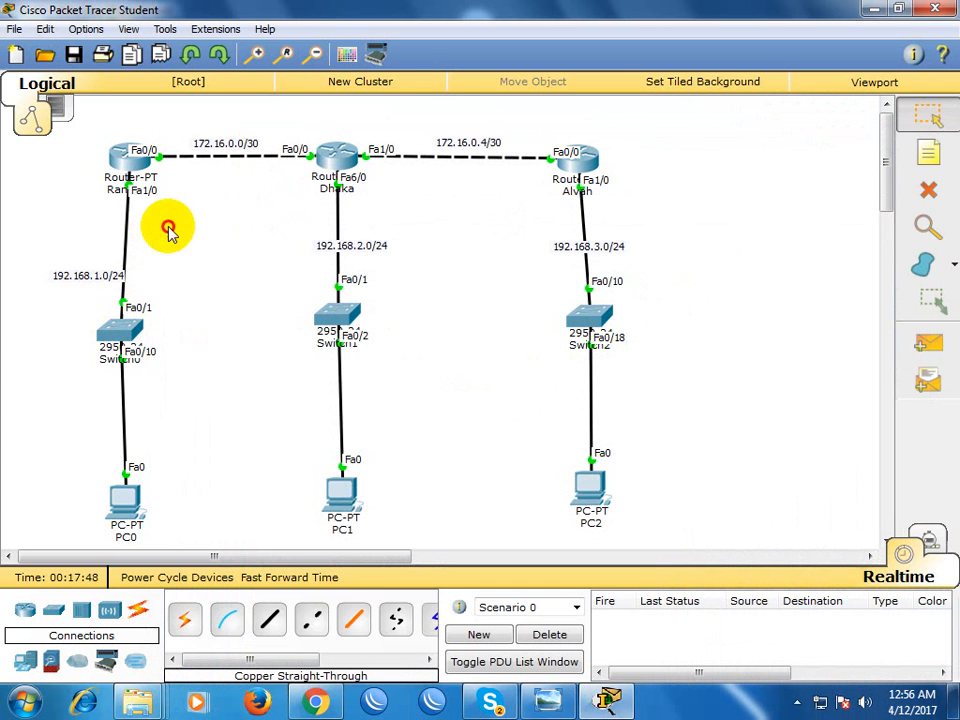
Open the Rangpur router's command line and enter global configuration mode with configure terminal
left_click(128, 164)
left_click_drag(339, 128, 590, 103)
key("Return")
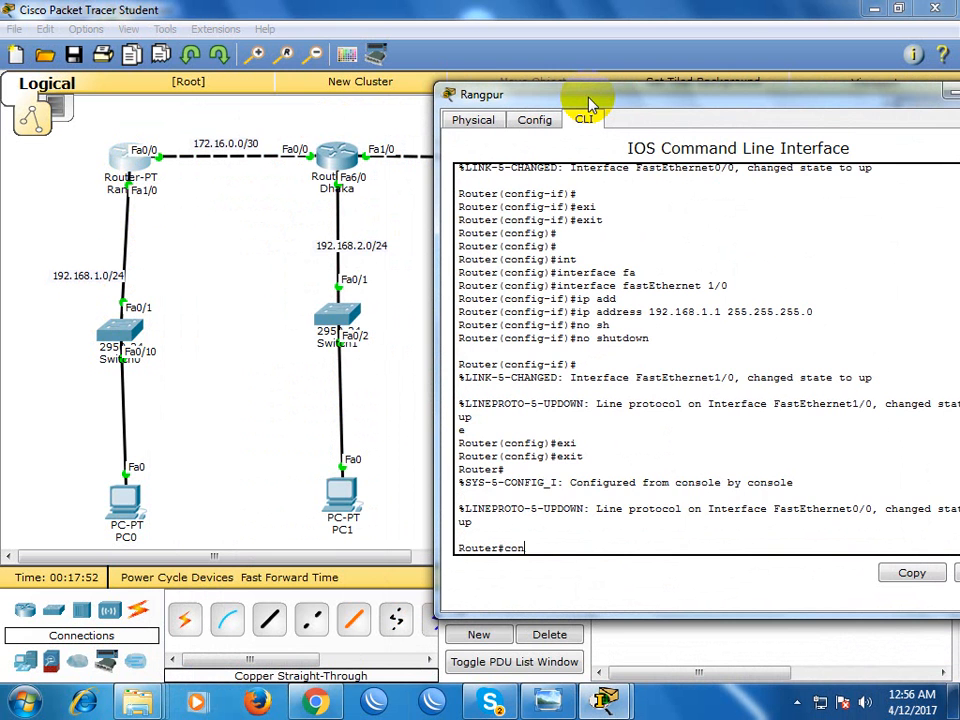
type("con")
key("Tab")
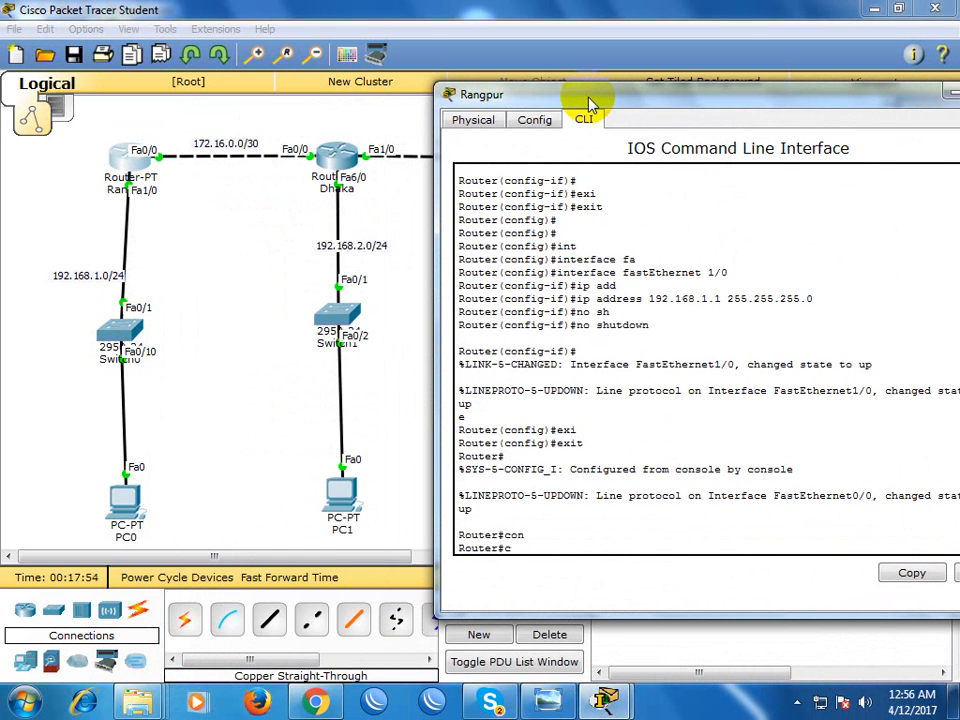
type("f")
key("Tab")
type("t")
key("Tab")
key("Return")
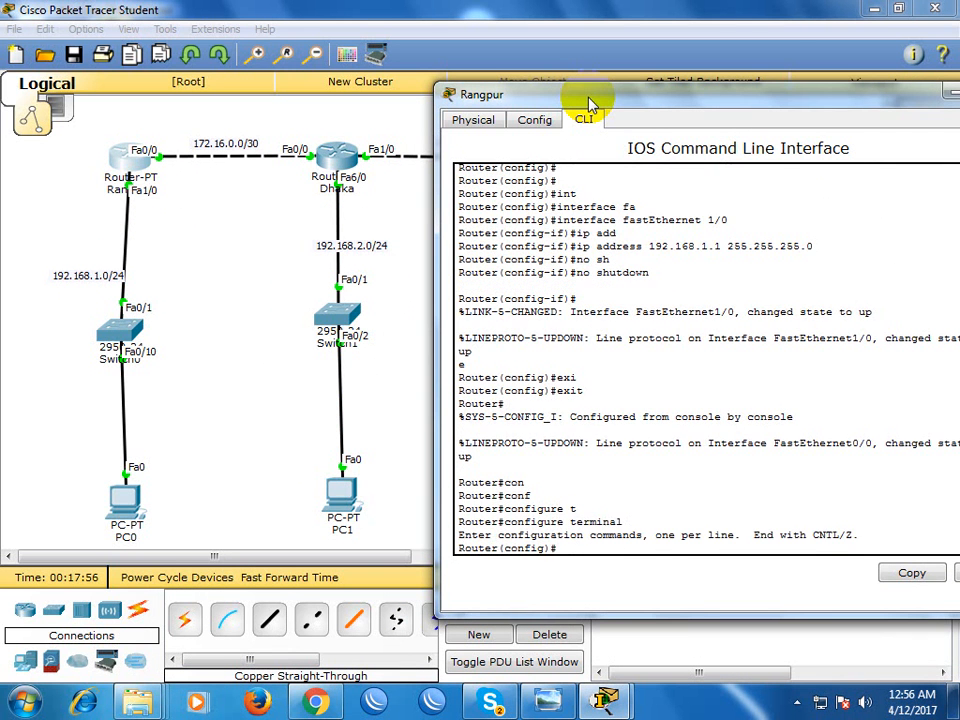
Examine which networks in the topology are not directly connected to the Rangpur router
left_click_drag(551, 92, 577, 185)
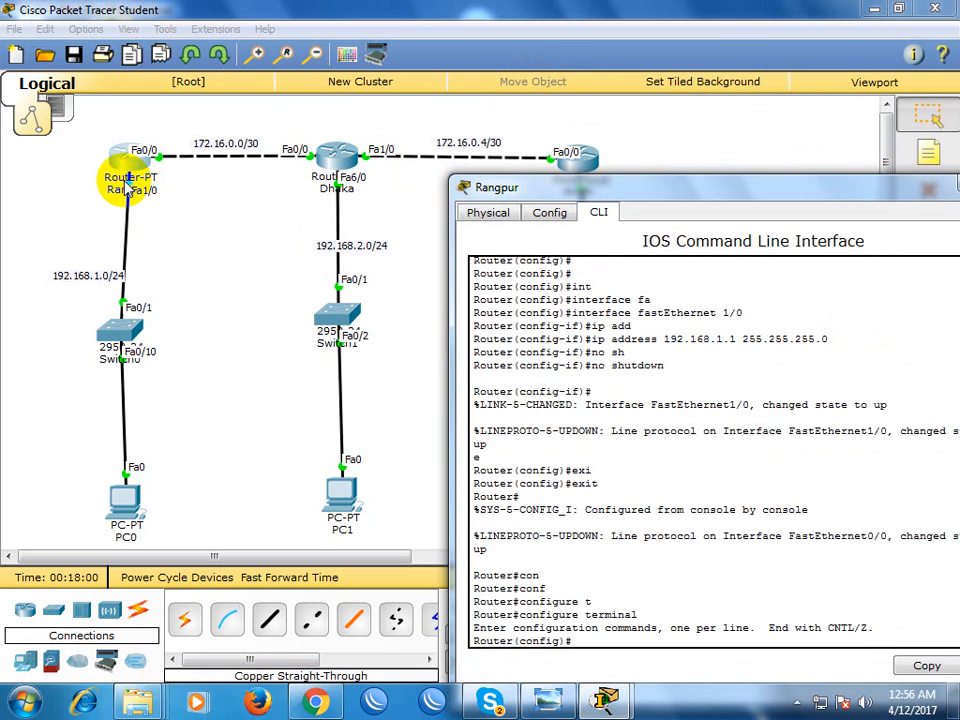
left_click(143, 216)
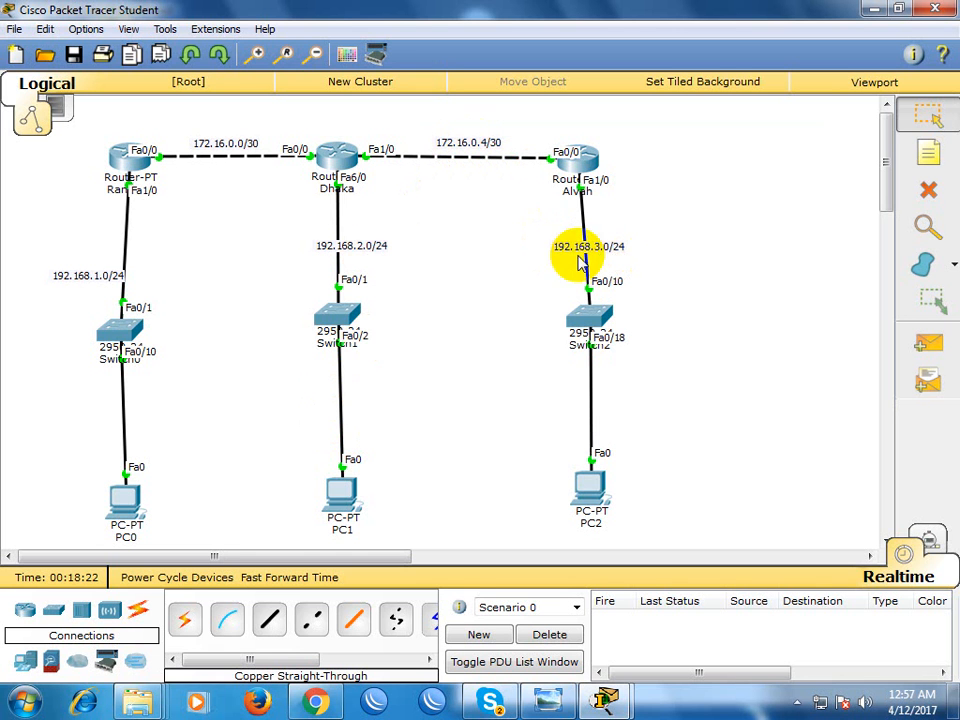
left_click(336, 250)
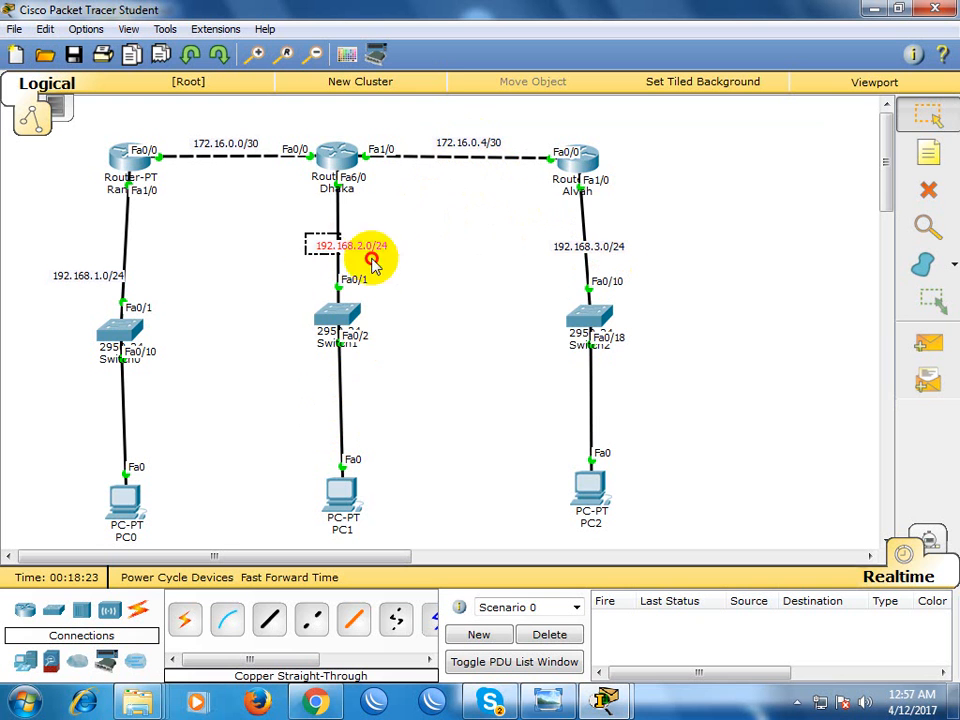
left_click_drag(440, 116, 466, 214)
left_click_drag(531, 266, 660, 392)
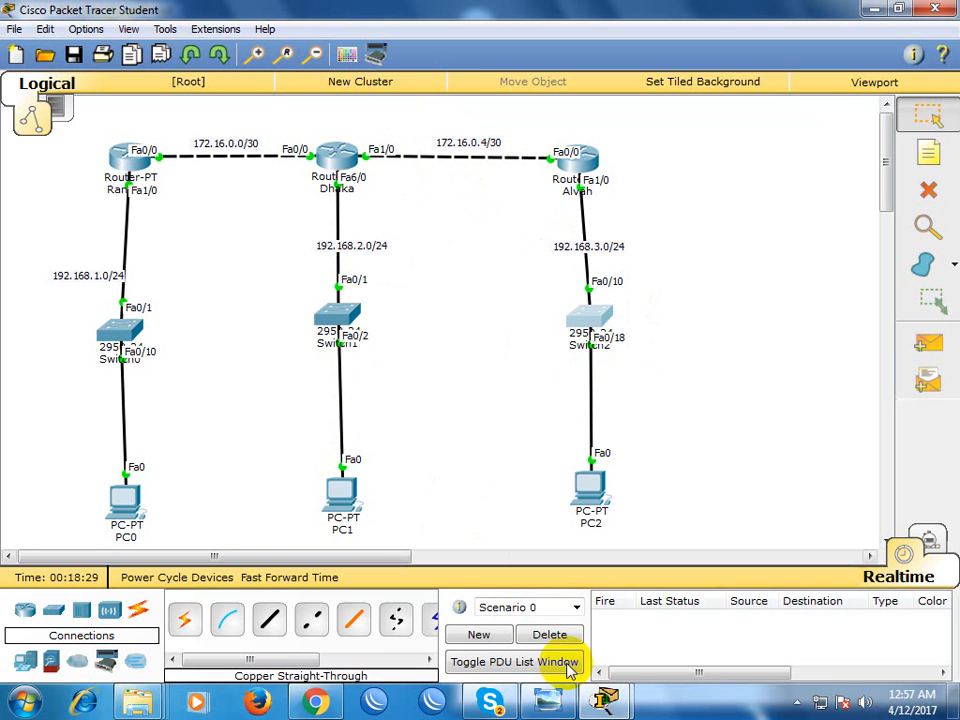
Add a static route on Rangpur to network 192.168.2.0 255.255.255.0 with next hop 172.16.0.2
mouse_move(597, 700)
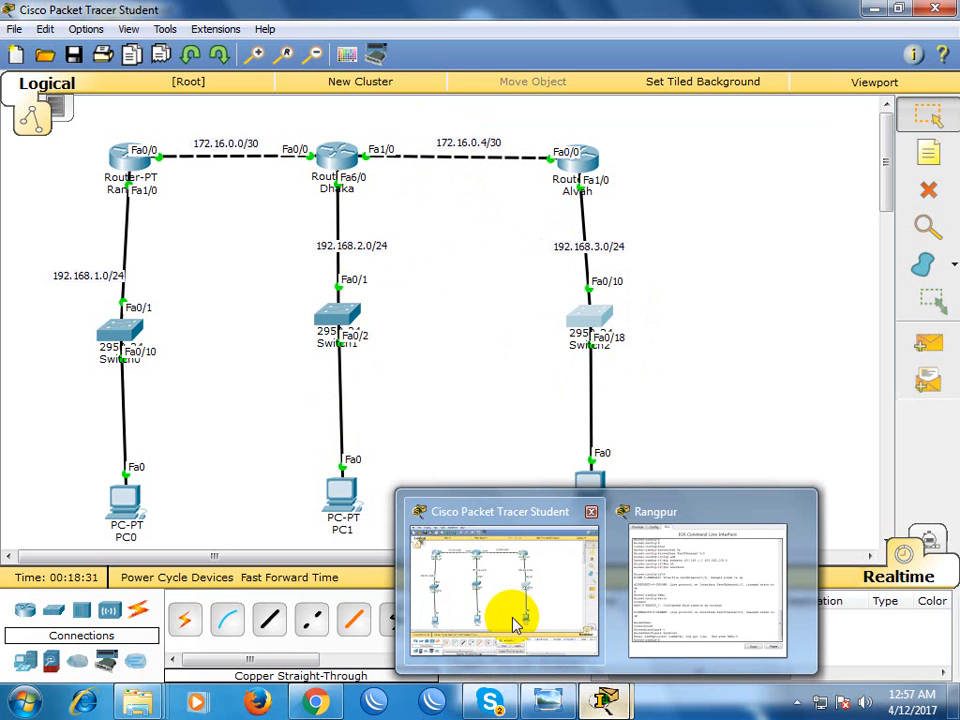
left_click(729, 621)
left_click_drag(600, 118, 613, 90)
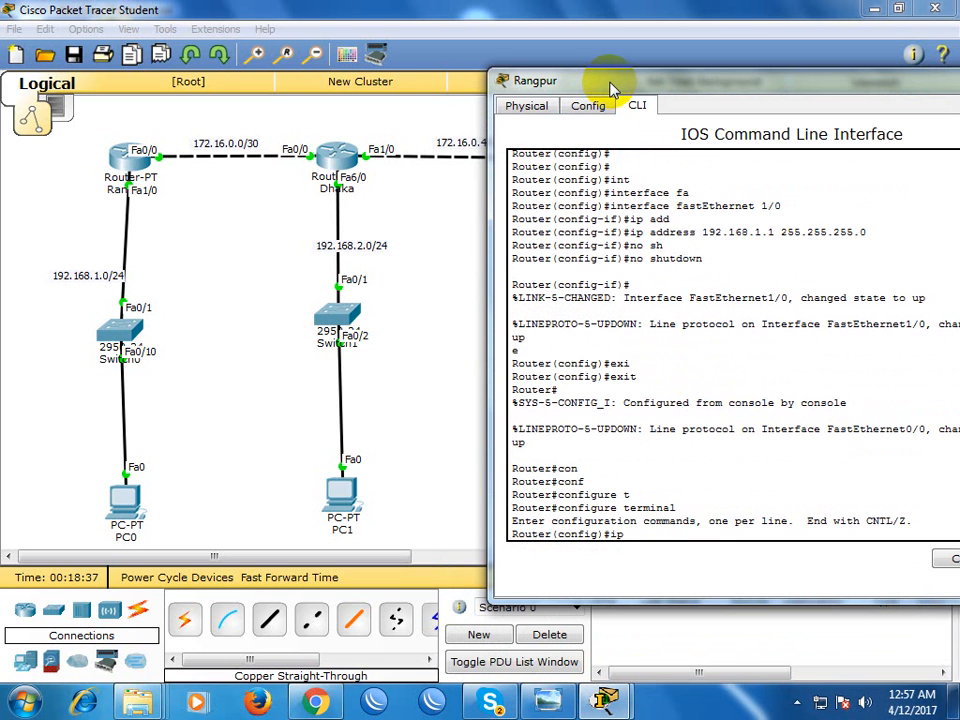
type("u")
key("Tab")
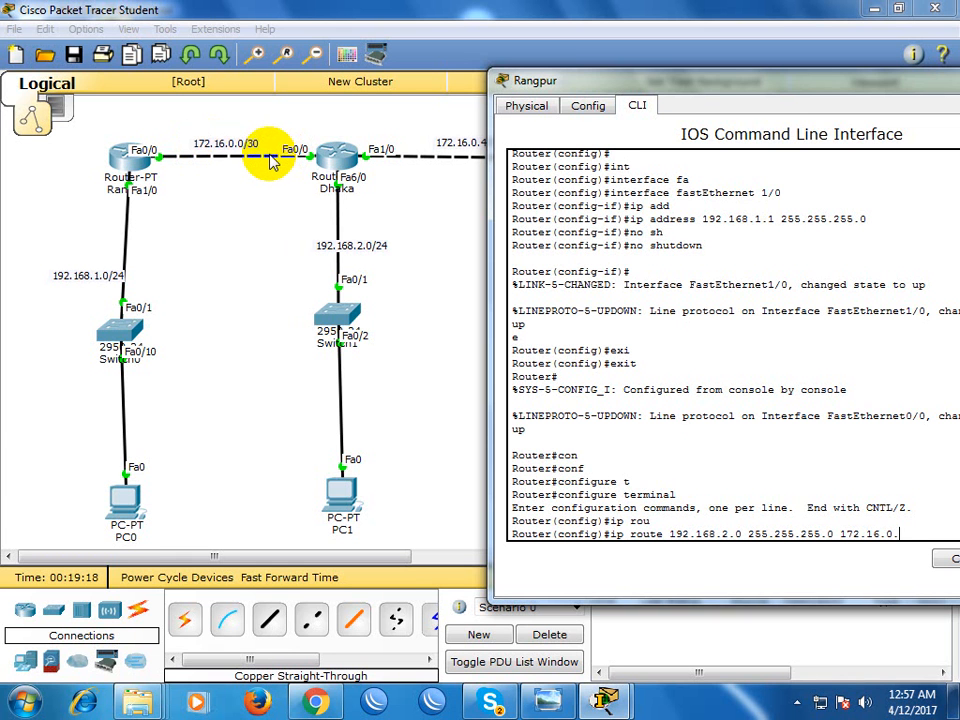
key("Return")
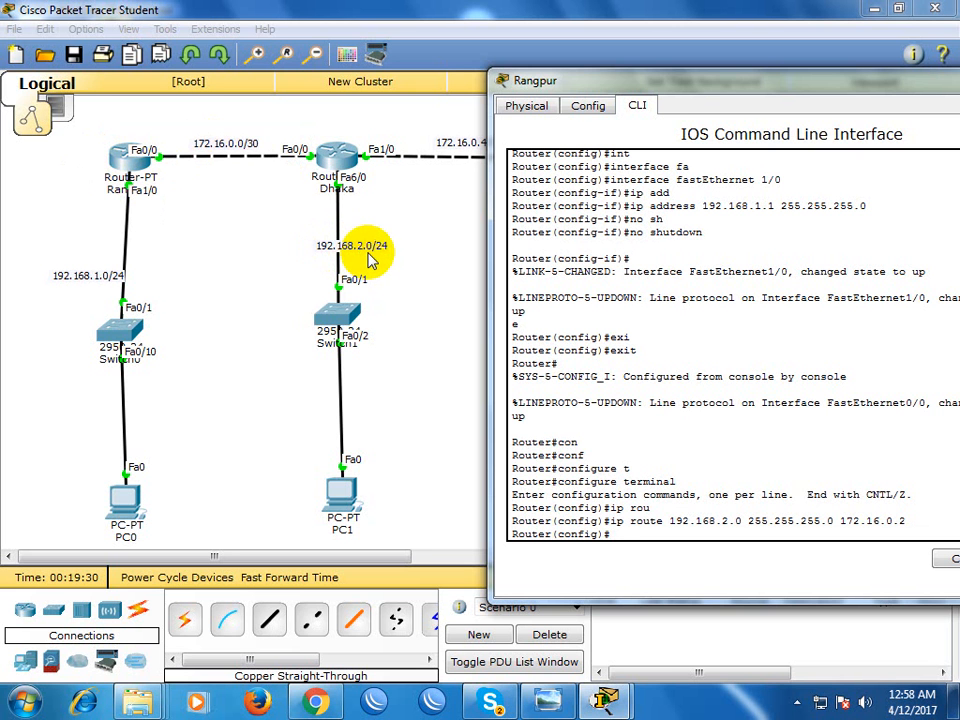
Examine the path from Rangpur over the 172.16.0.0/30 and 172.16.0.4/30 links to the 192.168.3.0/24 network
left_click_drag(553, 80, 713, 238)
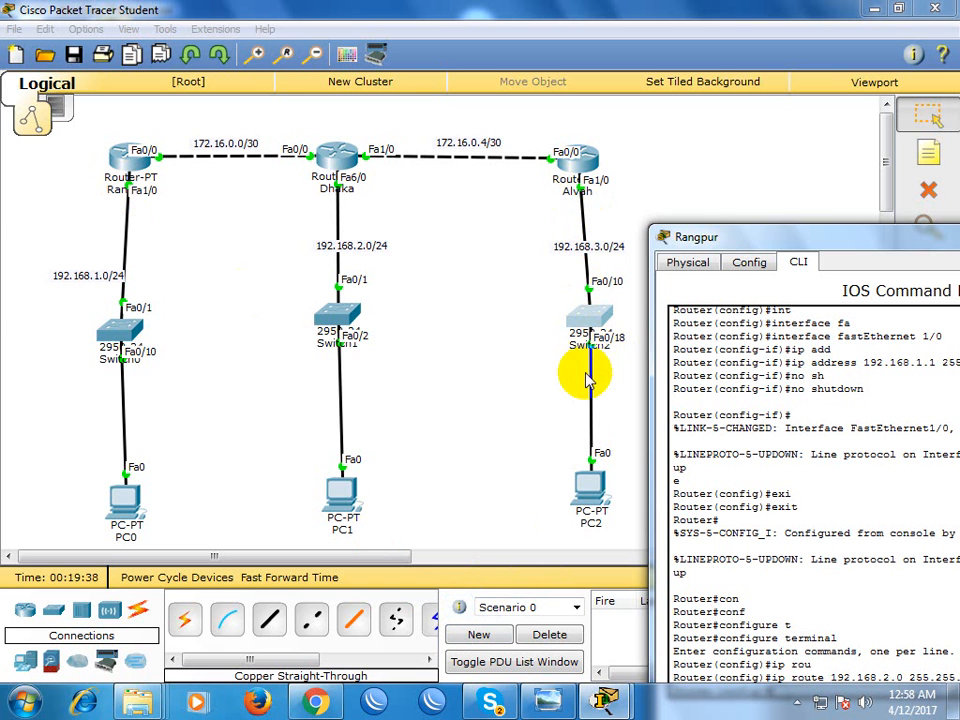
left_click(453, 157)
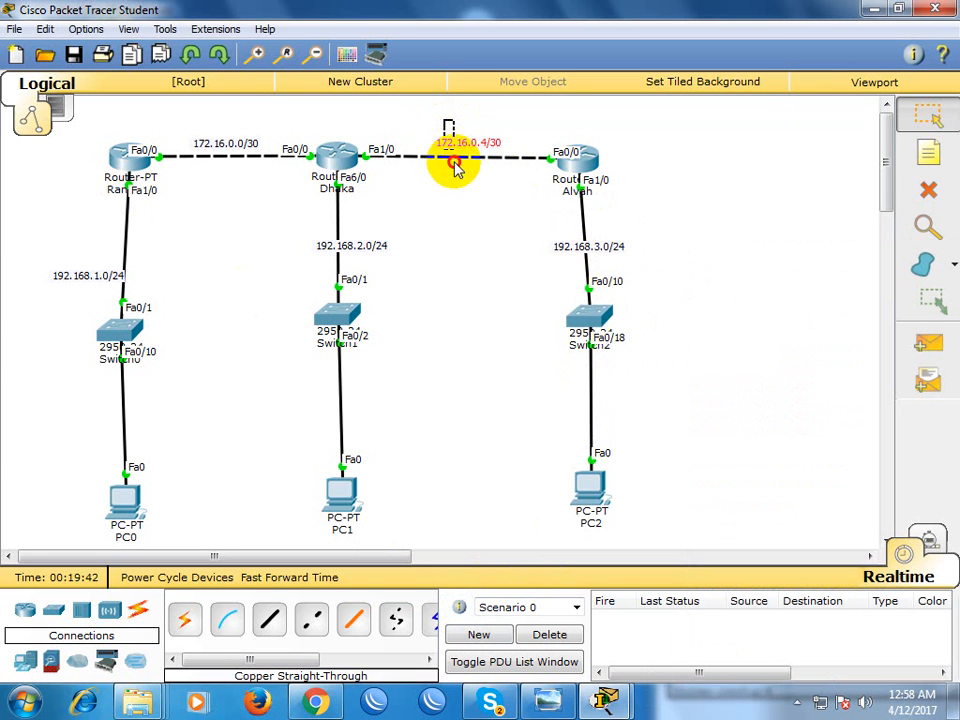
left_click(453, 180)
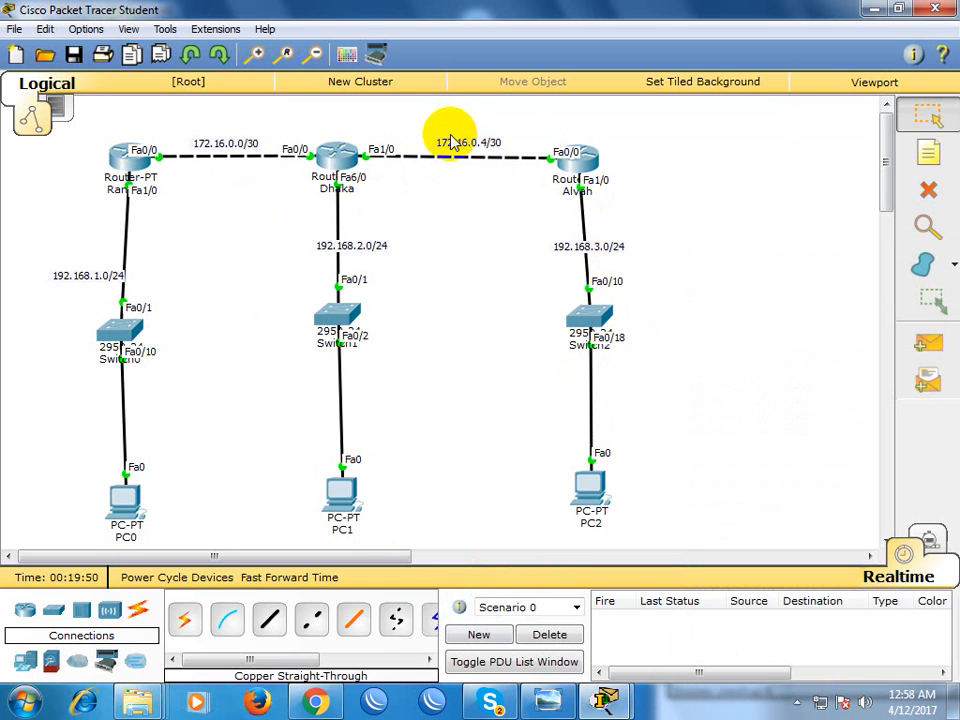
left_click(441, 117)
left_click_drag(441, 117, 446, 193)
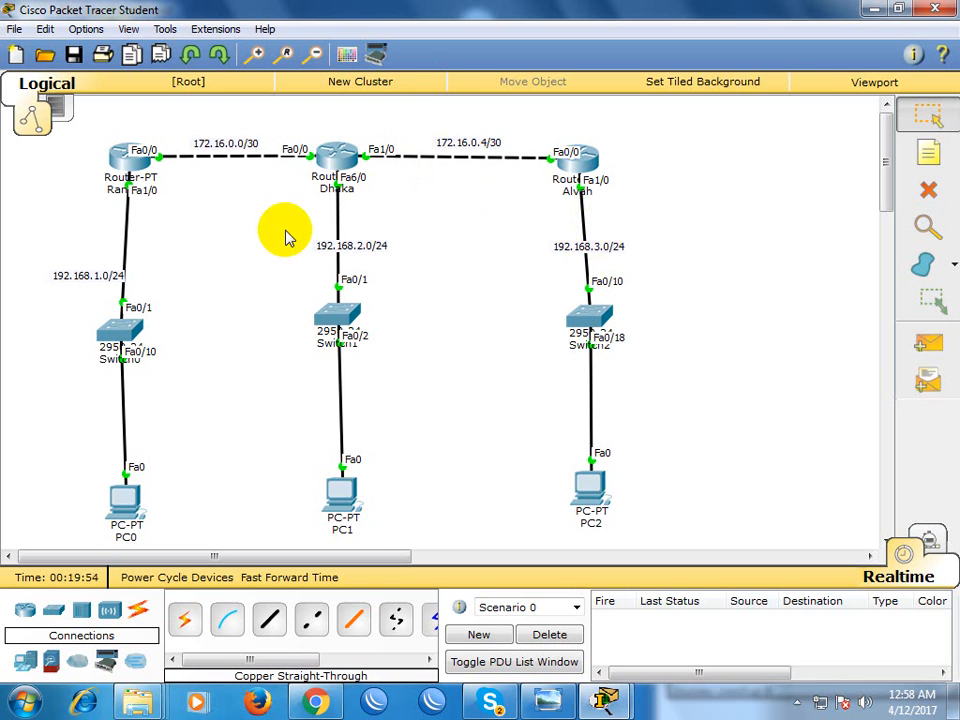
left_click_drag(548, 222, 645, 420)
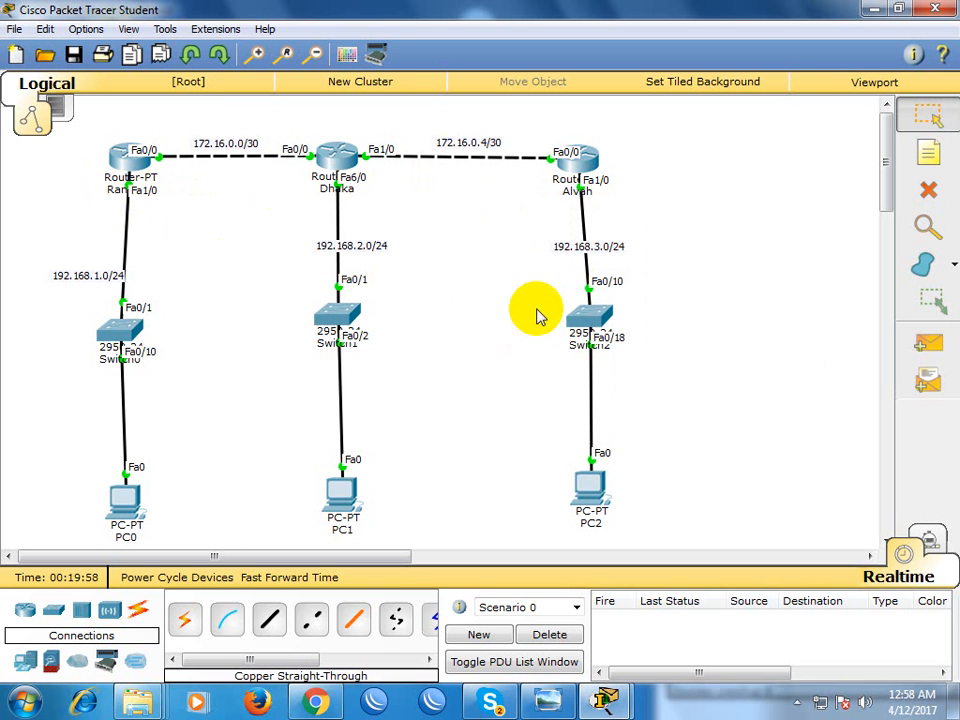
left_click_drag(206, 112, 212, 228)
left_click_drag(439, 108, 446, 235)
left_click_drag(795, 270, 522, 304)
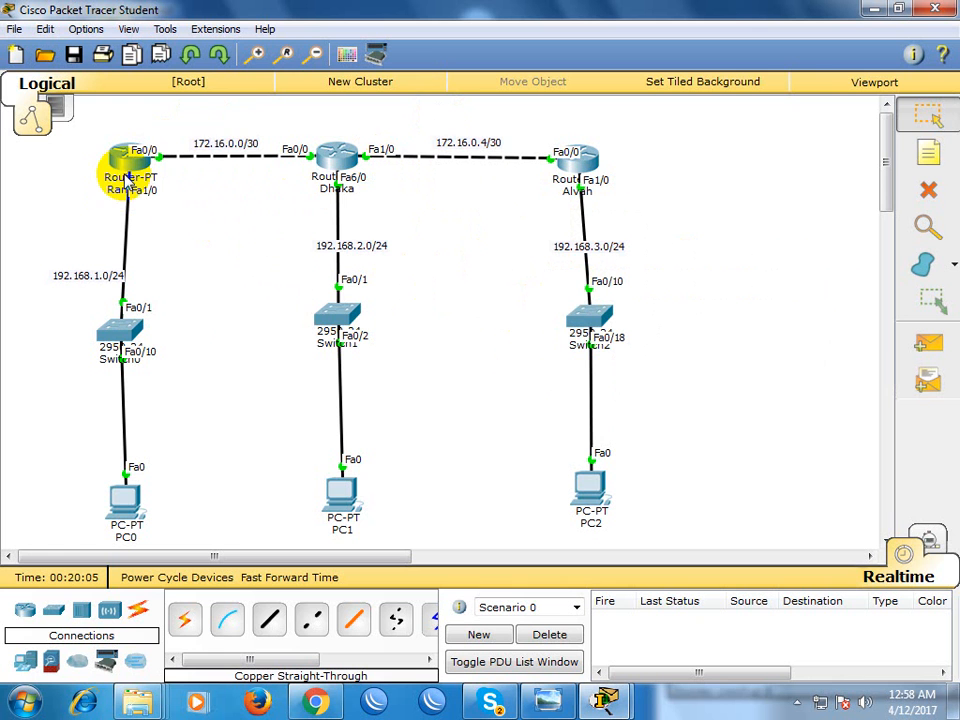
left_click_drag(214, 120, 225, 216)
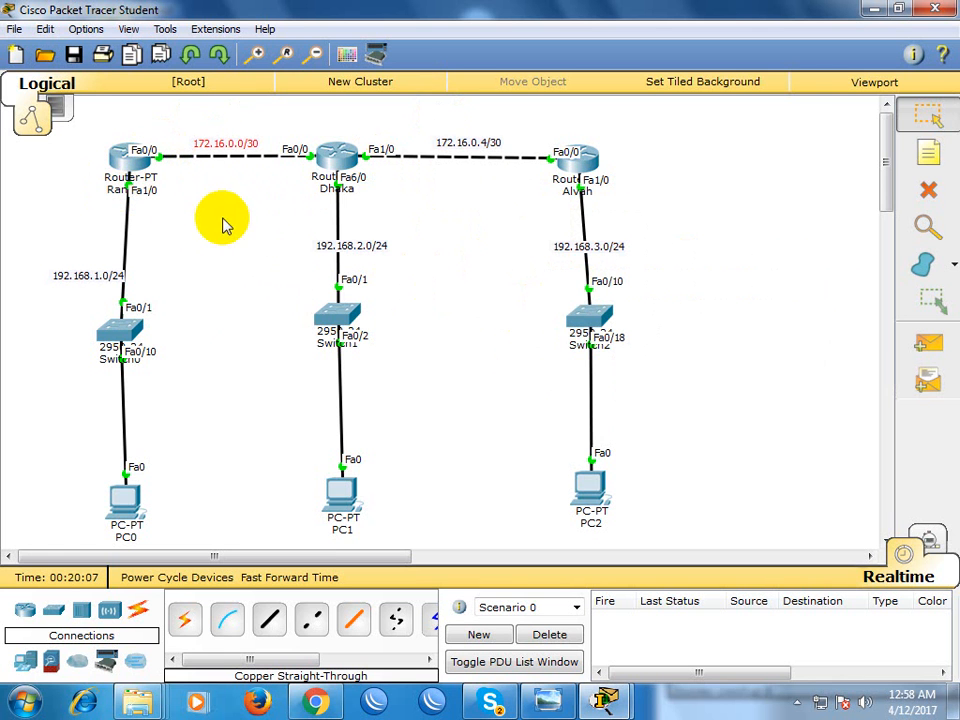
left_click_drag(430, 133, 437, 196)
left_click_drag(739, 255, 549, 323)
left_click(549, 323)
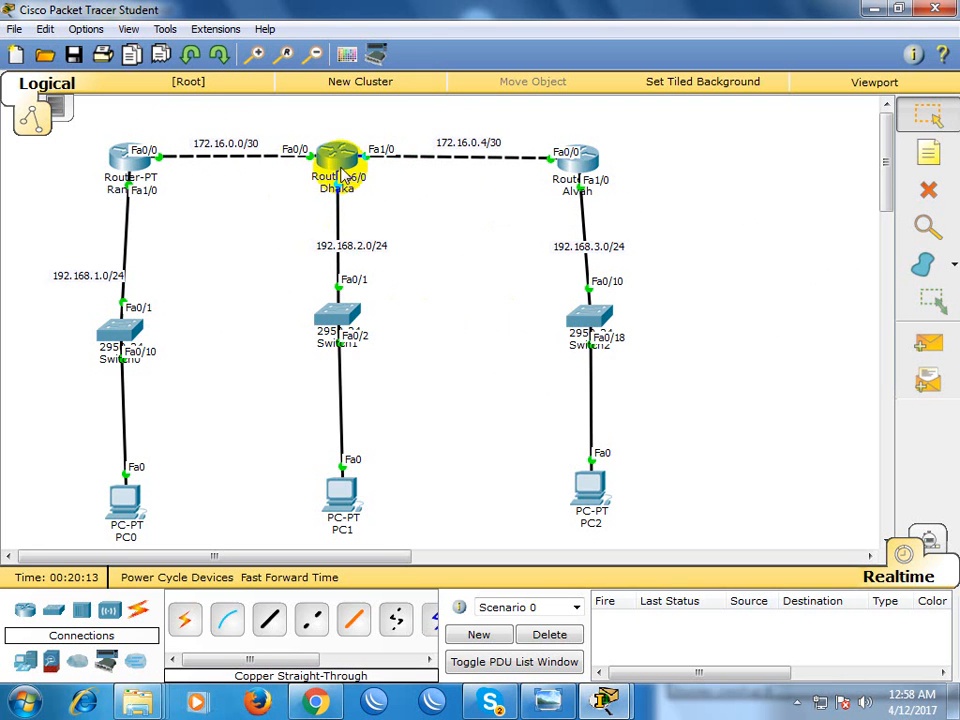
left_click_drag(427, 133, 434, 205)
left_click_drag(664, 257, 550, 323)
left_click(428, 272)
left_click_drag(648, 266, 578, 364)
left_click(555, 349)
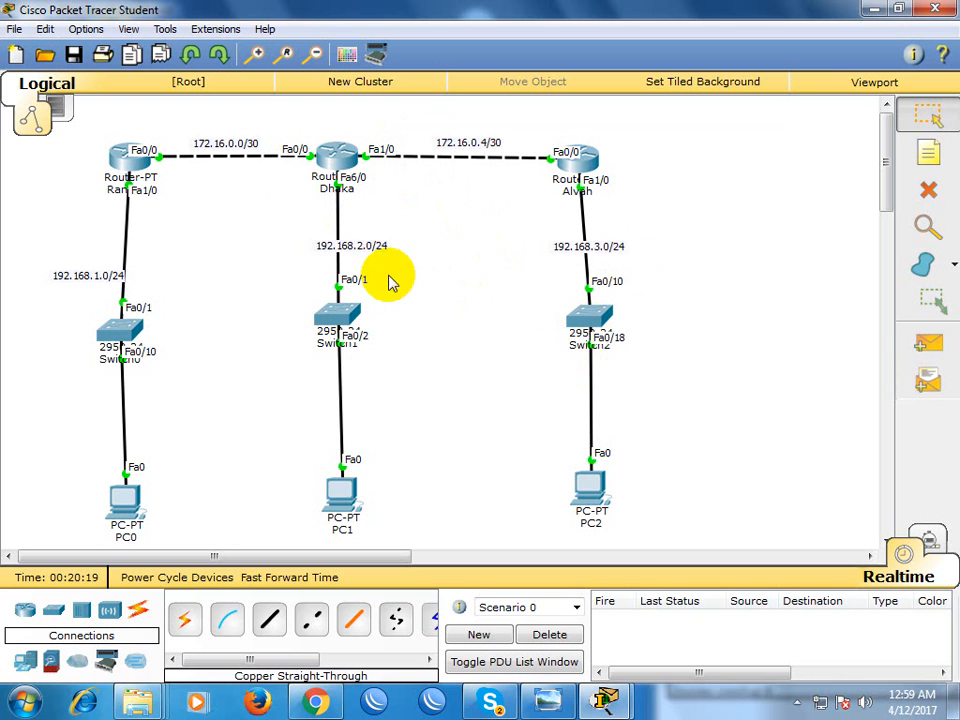
left_click_drag(639, 287, 520, 375)
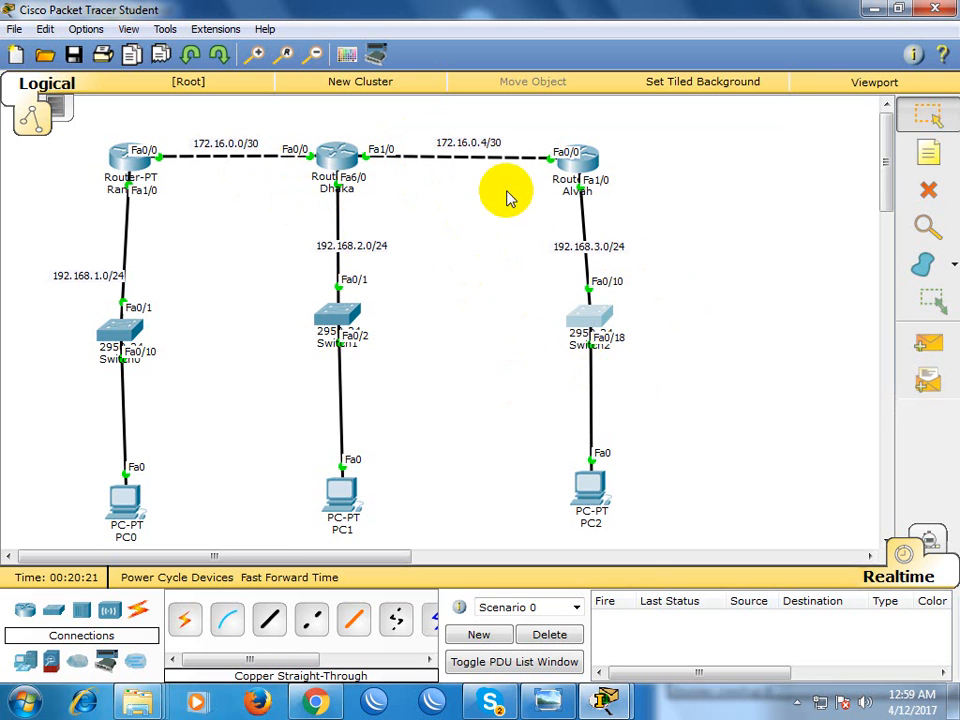
left_click_drag(470, 120, 469, 237)
left_click(469, 226)
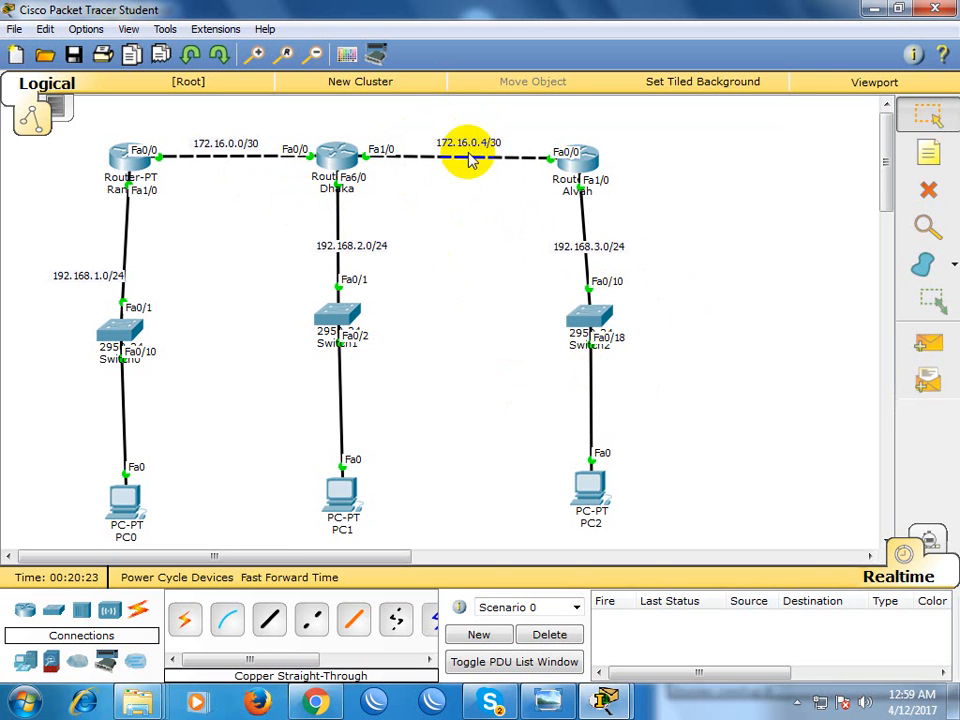
left_click_drag(643, 248, 572, 396)
left_click(569, 391)
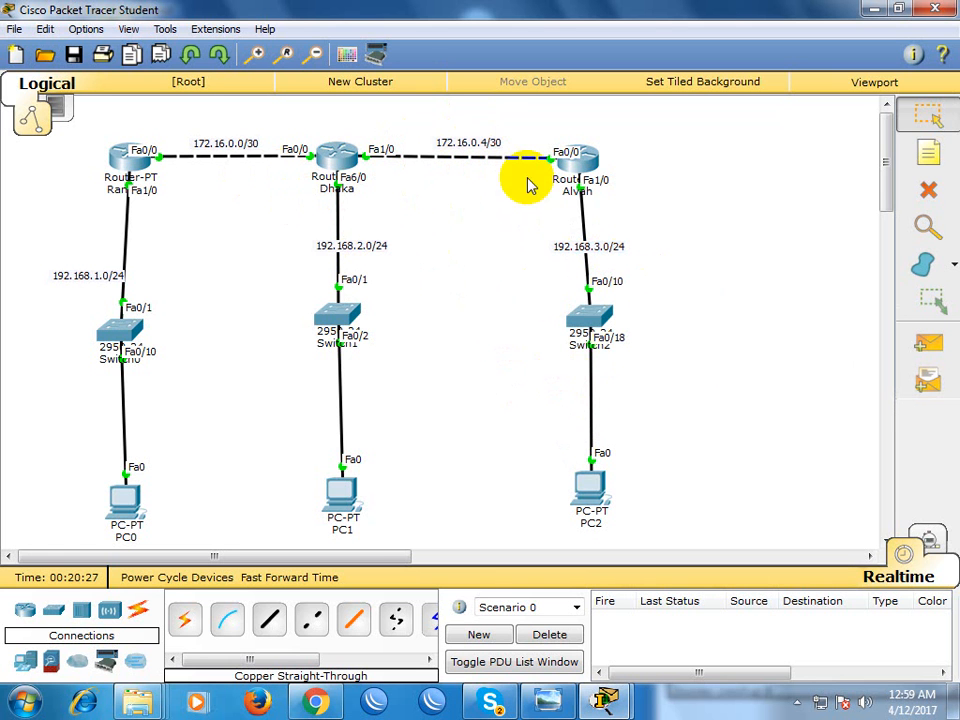
left_click_drag(637, 215, 535, 365)
left_click(514, 343)
left_click_drag(486, 108, 484, 227)
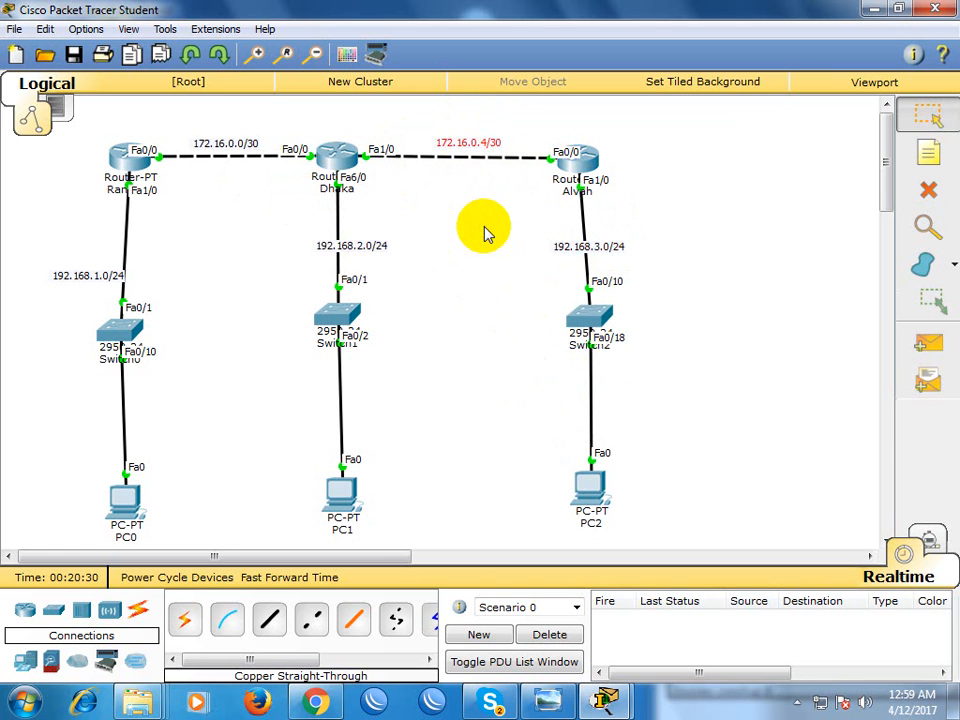
left_click(484, 230)
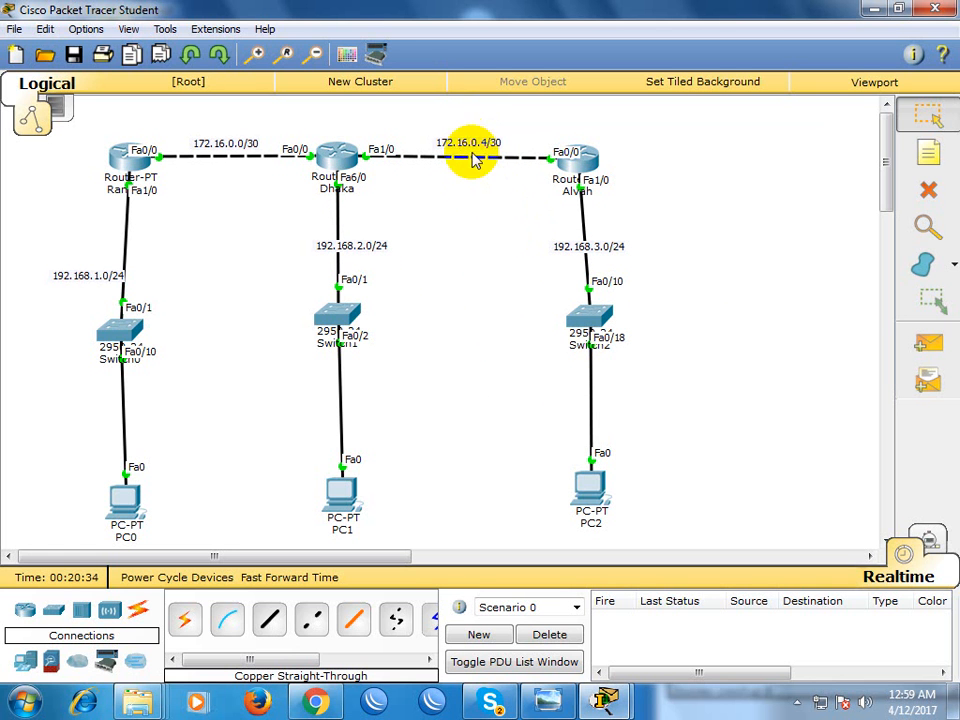
Add a static route on Rangpur to network 172.16.0.4 255.255.255.252 with next hop 172.16.0.2
left_click_drag(467, 122, 473, 252)
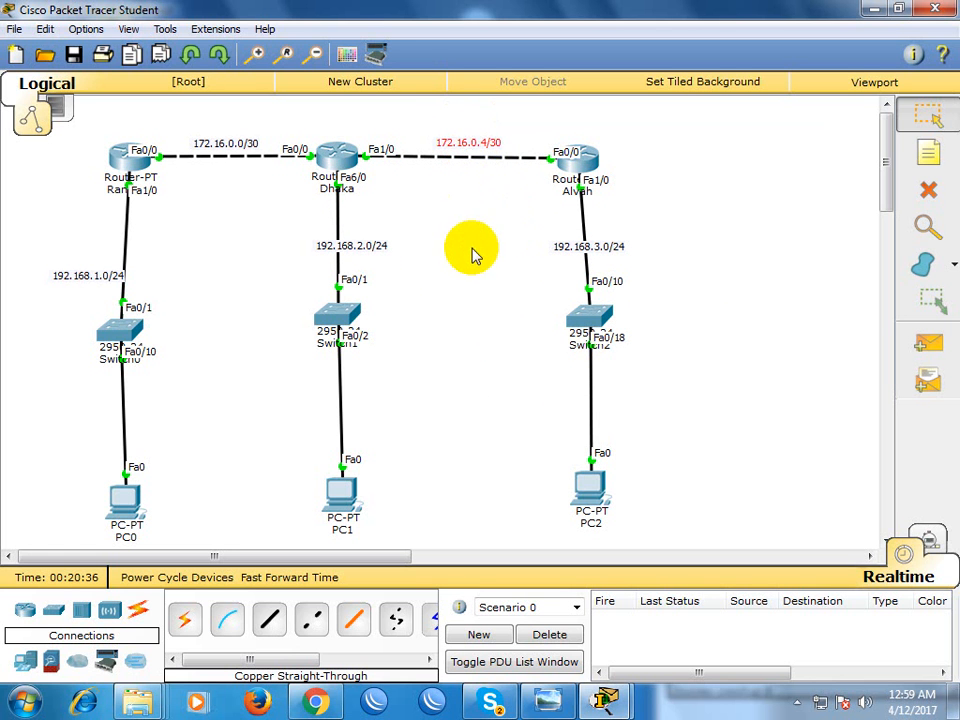
left_click_drag(654, 222, 560, 358)
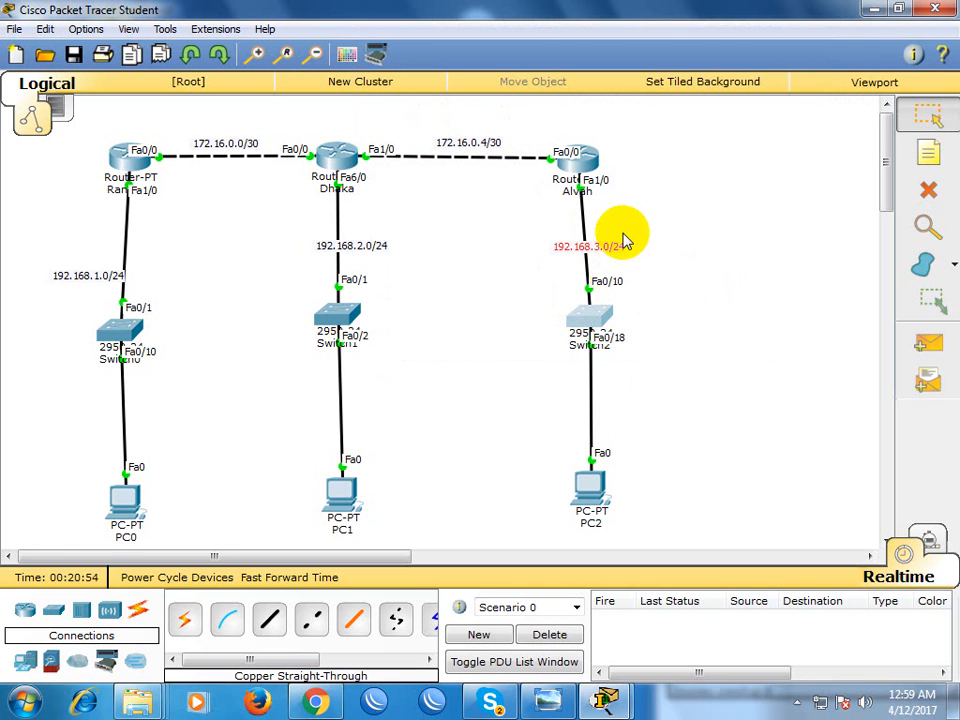
left_click_drag(465, 140, 470, 265)
left_click(493, 270)
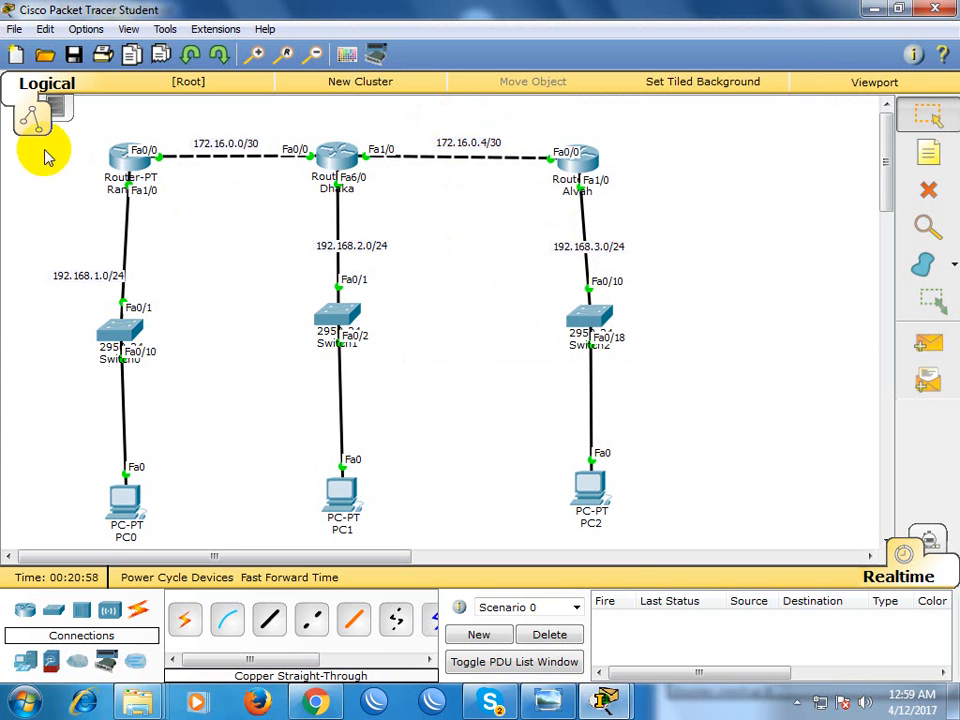
left_click(127, 172)
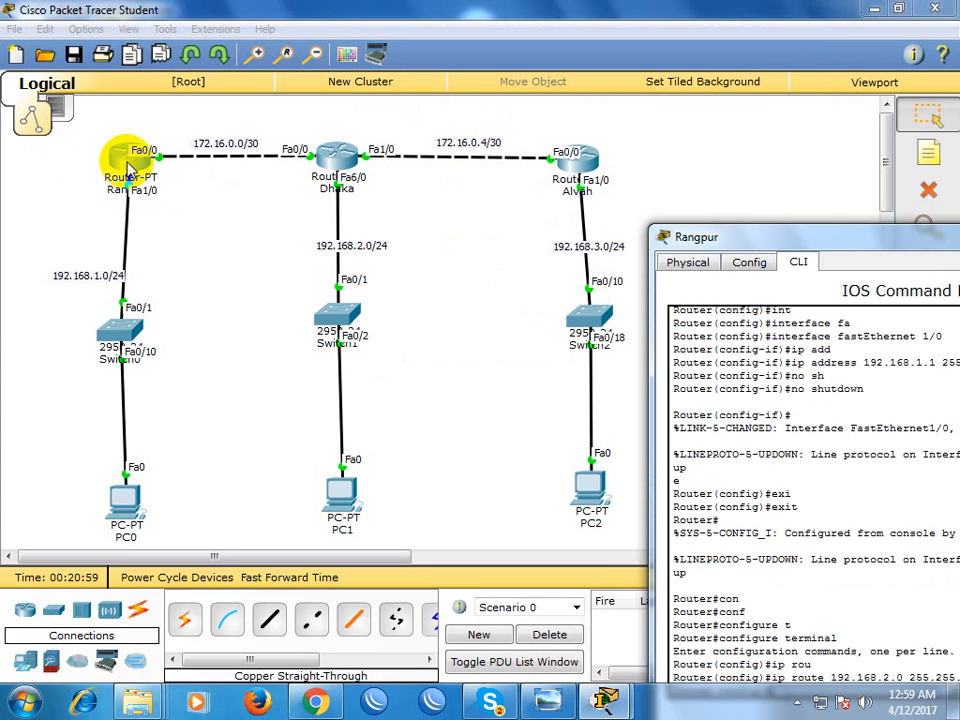
left_click_drag(739, 221, 725, 197)
mouse_move(517, 210)
left_mouse_down()
mouse_move(328, 156)
mouse_move(319, 171)
mouse_move(355, 185)
left_mouse_up()
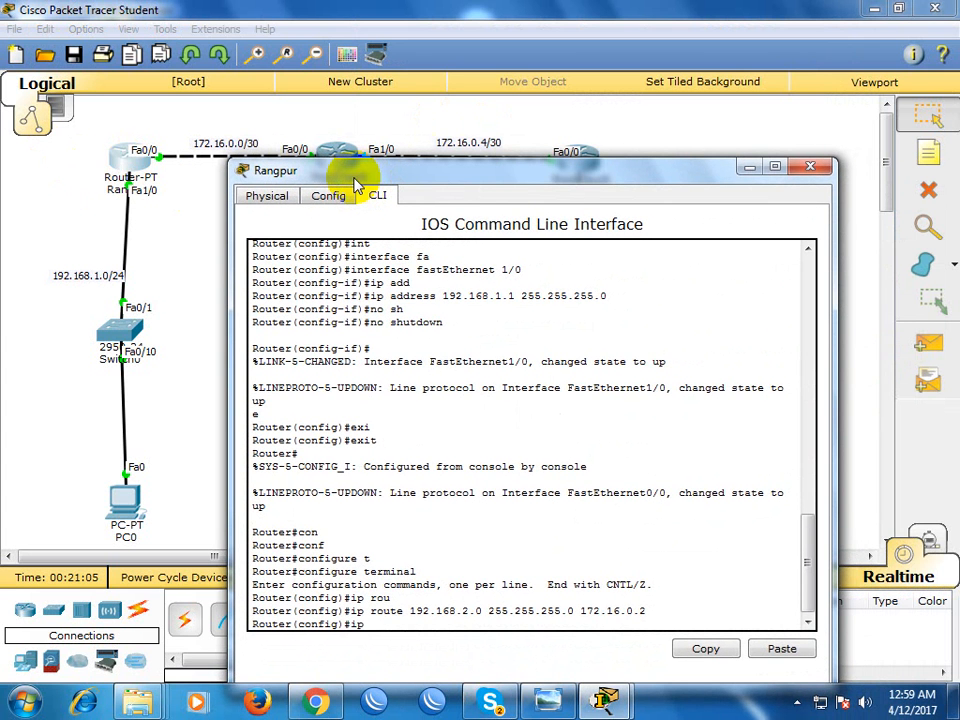
key("Tab")
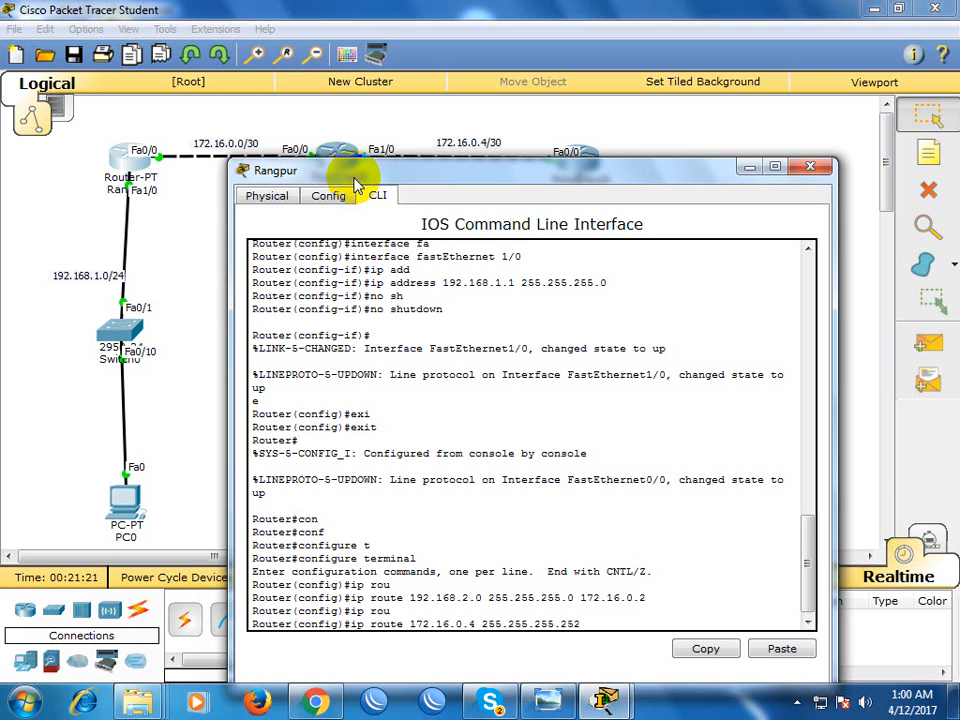
left_click_drag(452, 184, 511, 386)
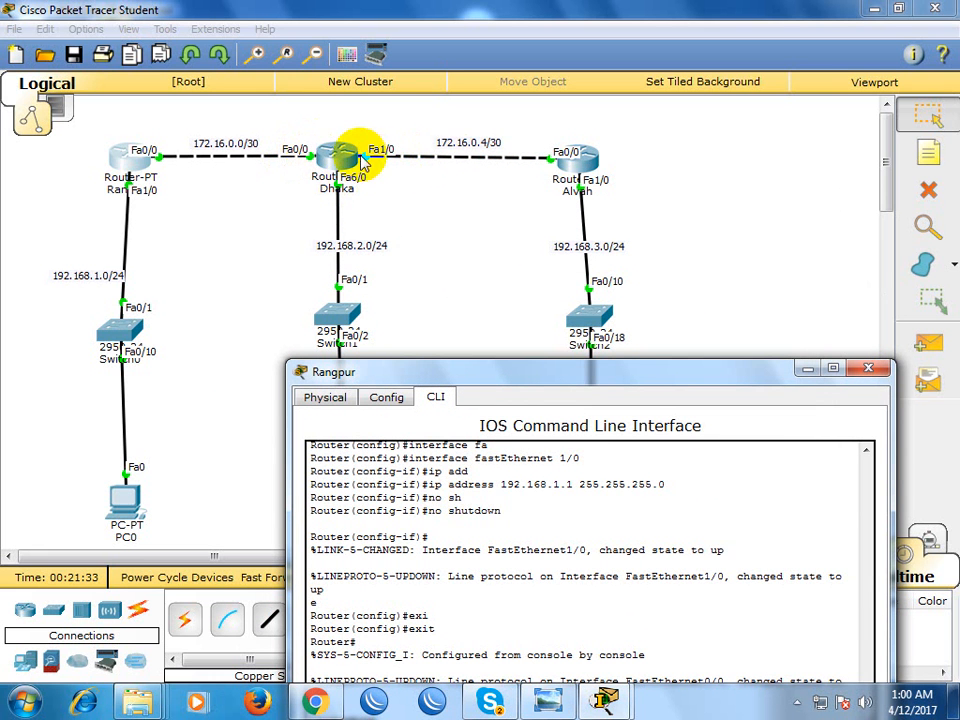
left_click_drag(444, 383, 435, 217)
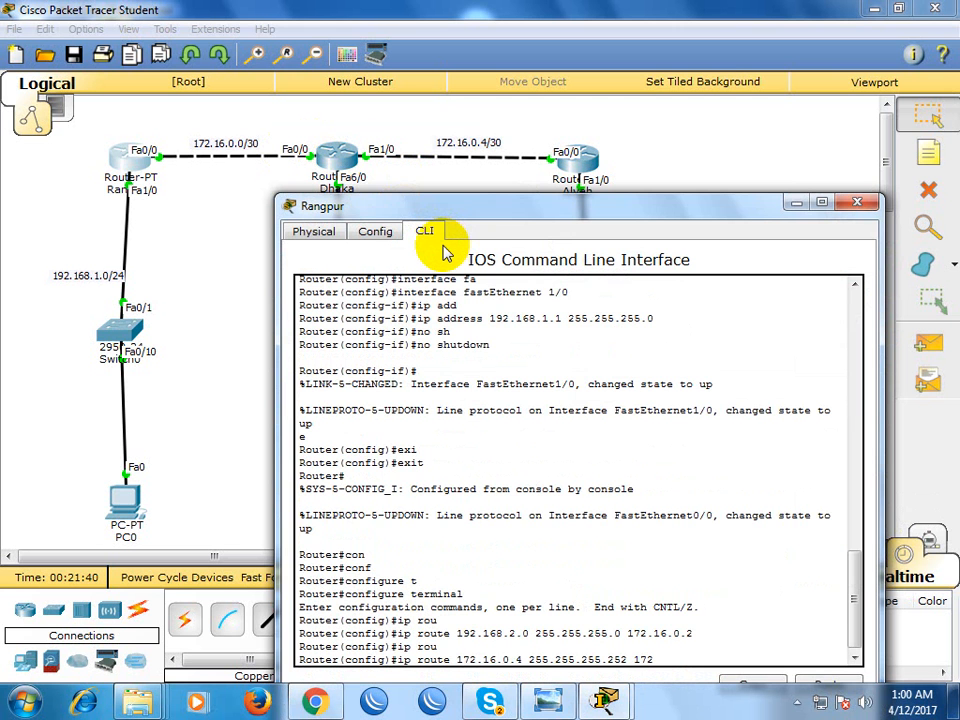
key("Return")
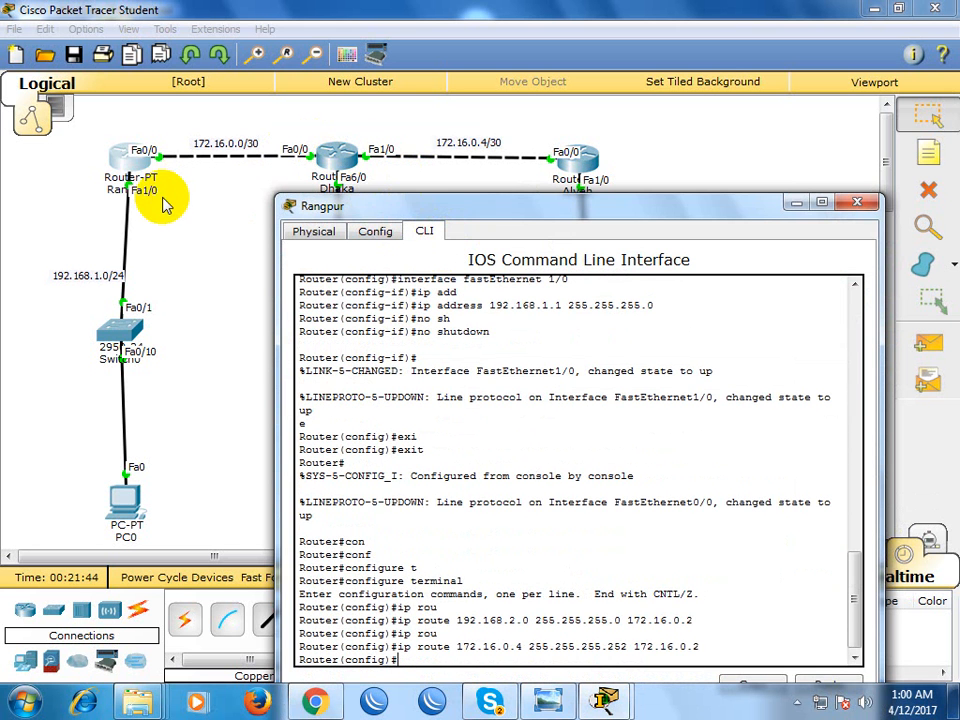
Add a static route on Rangpur to network 192.168.3.0 255.255.255.0 with next hop 172.16.0.2, and close the router's window
left_click_drag(427, 215, 433, 309)
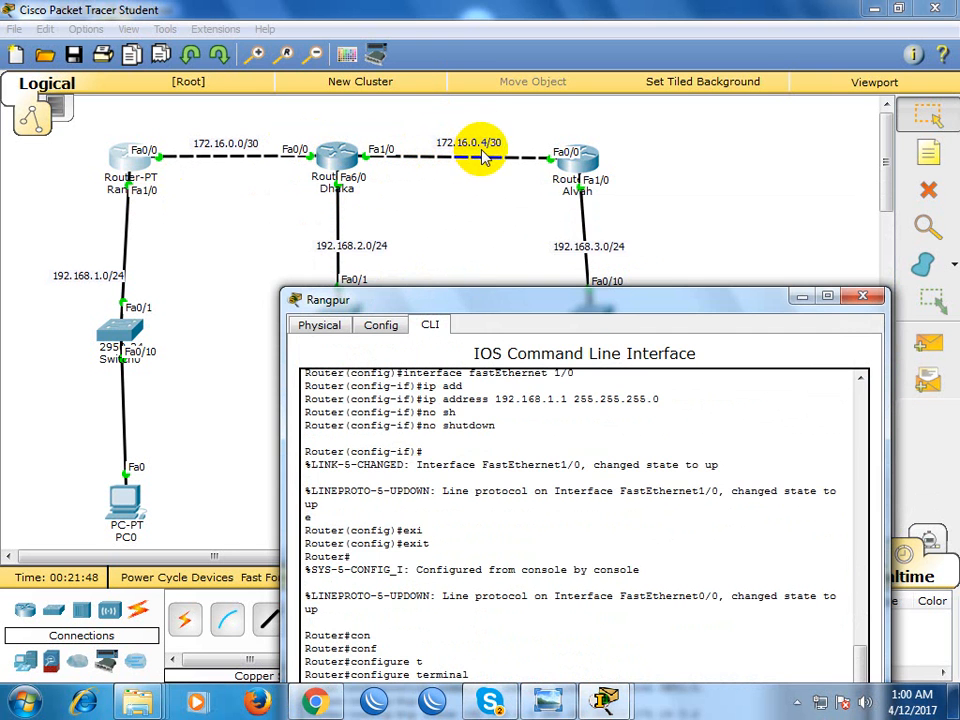
left_click(494, 210)
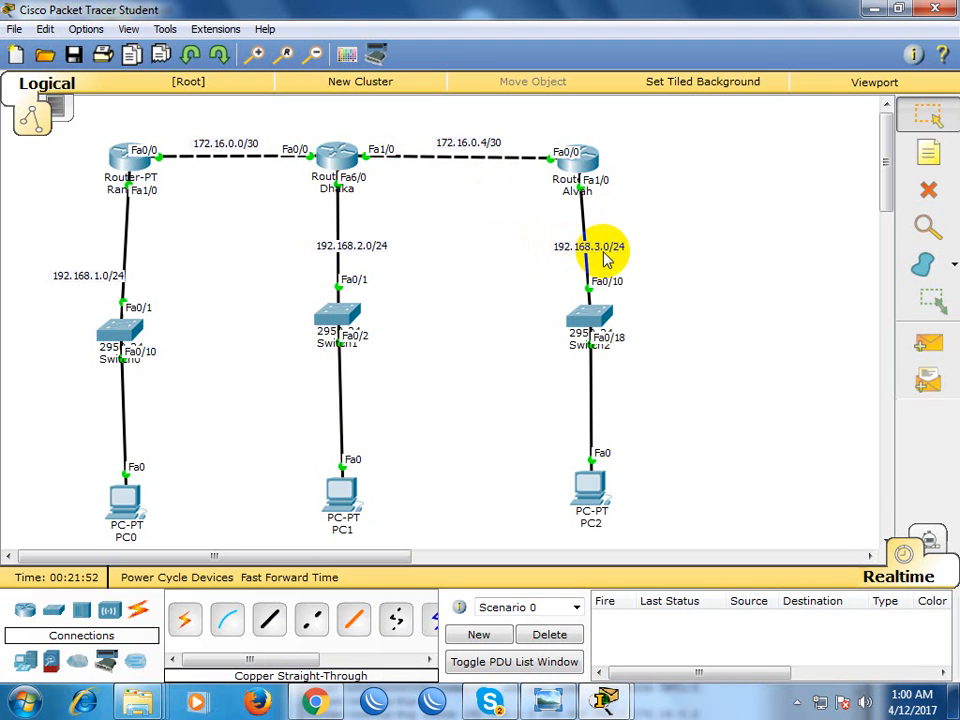
mouse_move(610, 703)
left_click(706, 604)
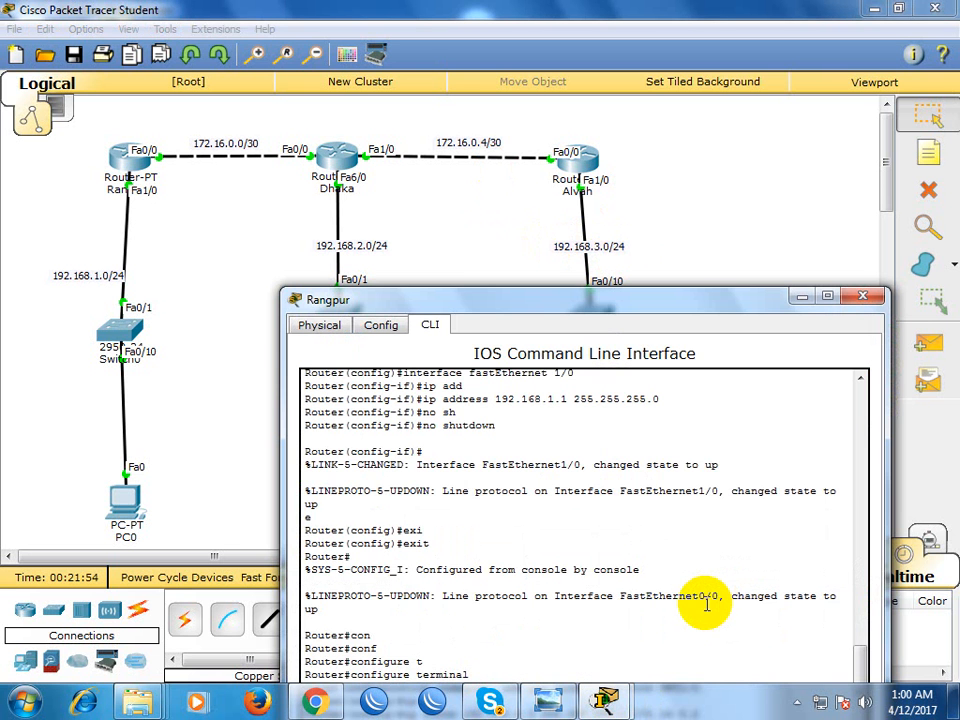
left_click_drag(619, 298, 652, 103)
key("Up")
key("Up")
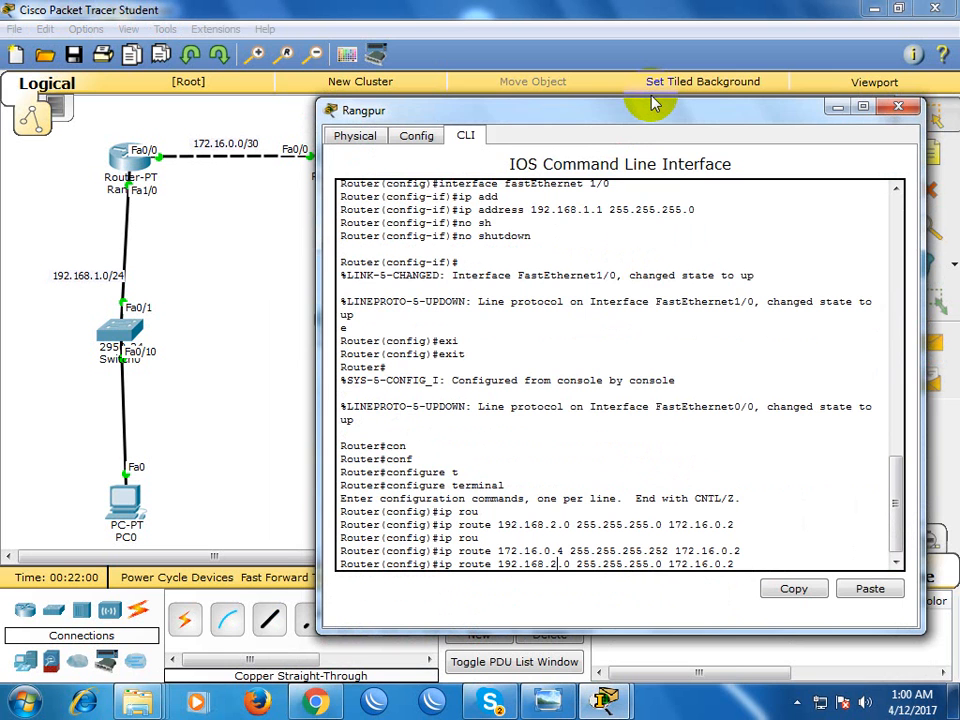
key("Delete")
type("3")
key("Return")
left_click_drag(652, 103, 557, 377)
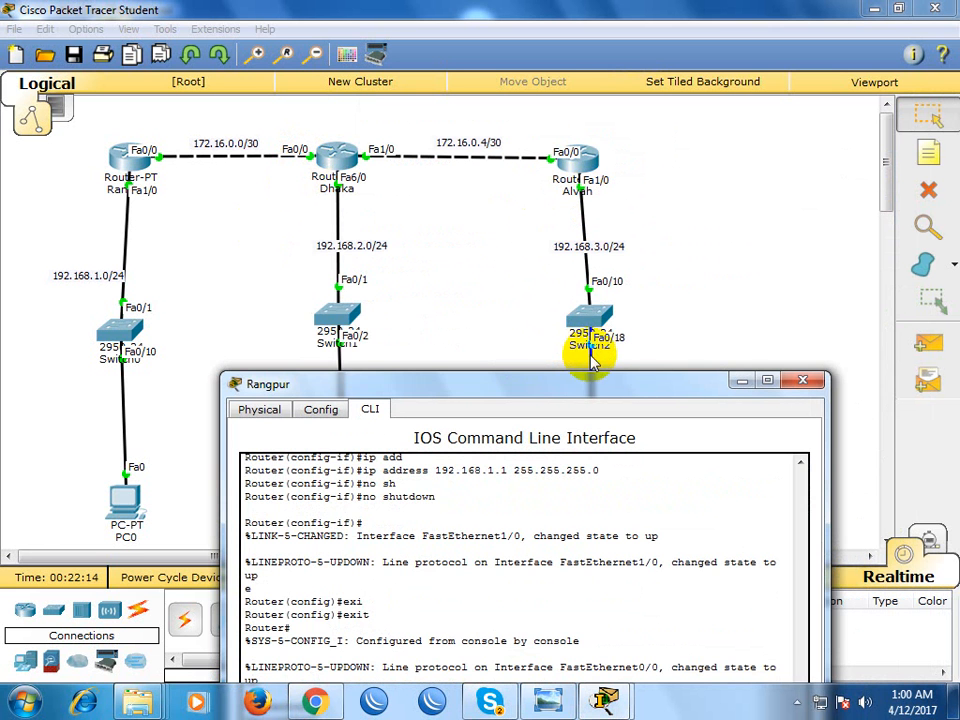
left_click_drag(583, 386, 580, 276)
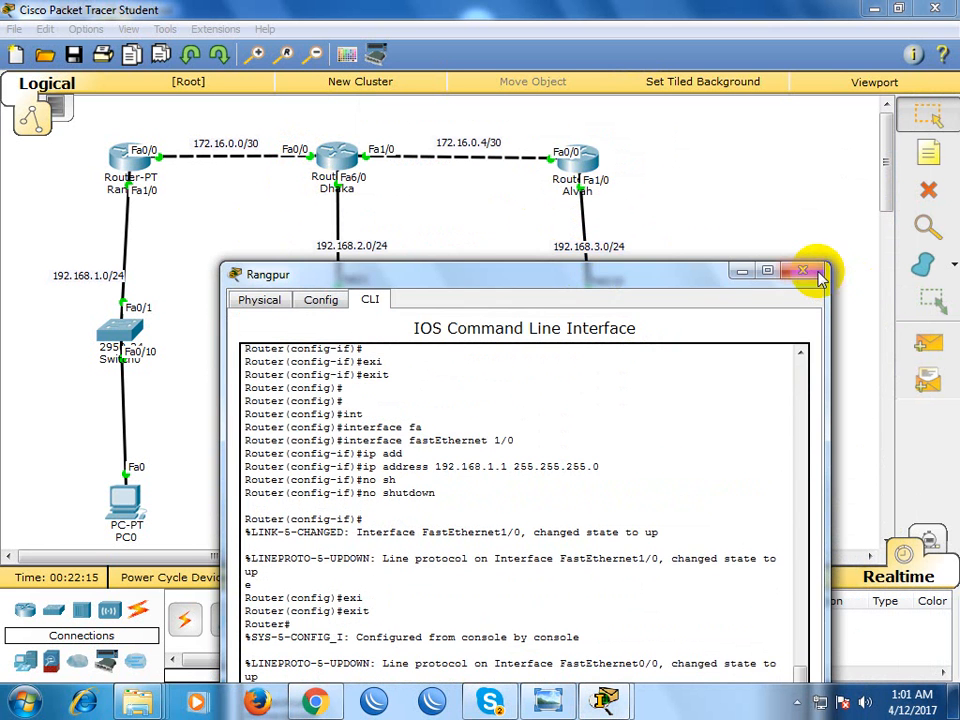
left_click(818, 274)
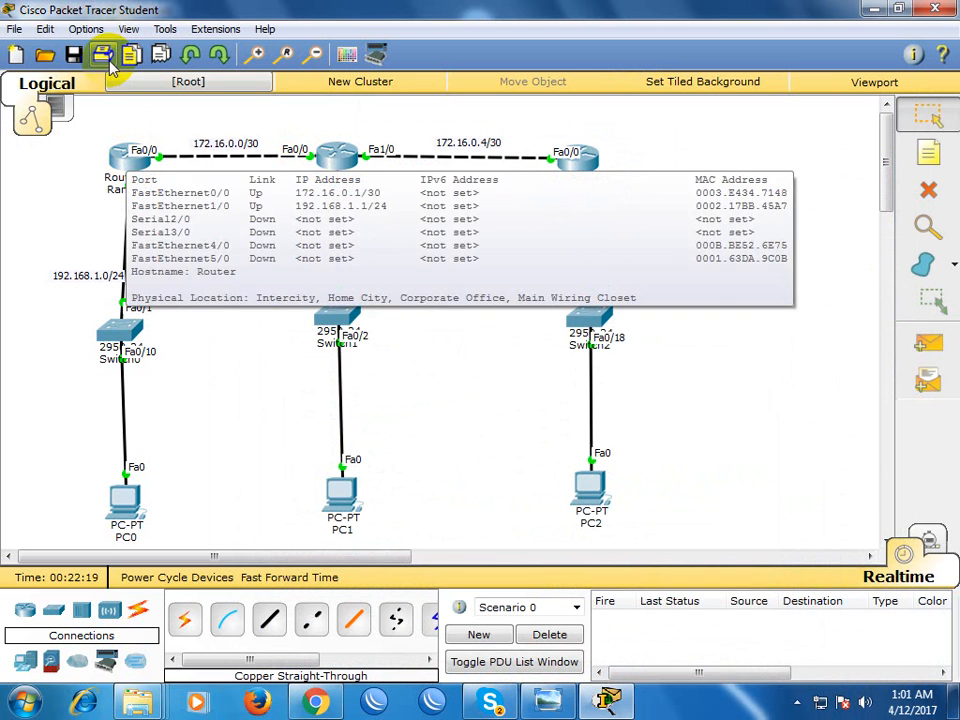
Open the Dhaka router's command line and exit interface configuration back to global configuration mode
left_click(347, 157)
left_click_drag(365, 124, 626, 107)
key("Return")
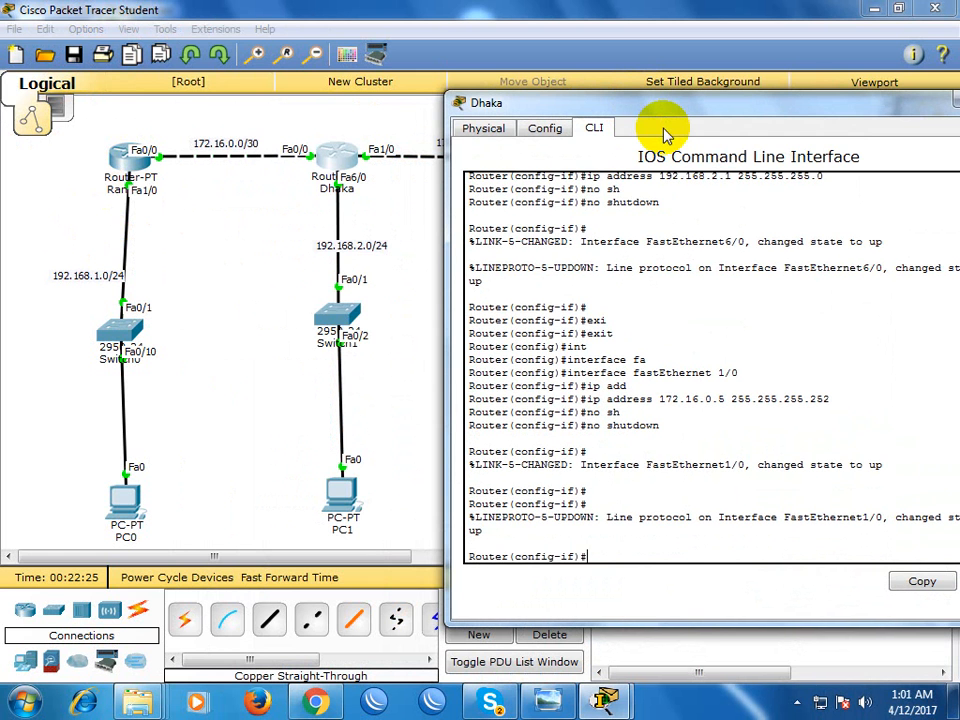
key("Return")
type("exi")
key("Tab")
key("Return")
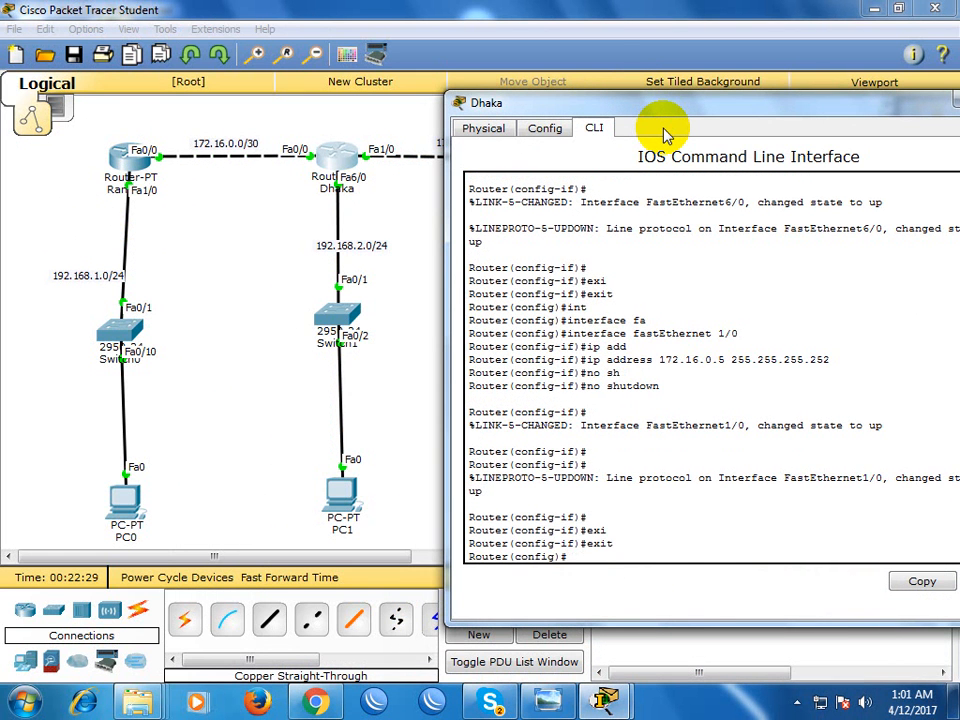
Add a static route on Dhaka to network 192.168.1.0 255.255.255.0 with next hop 172.16.0.1
type("ip rou")
key("Tab")
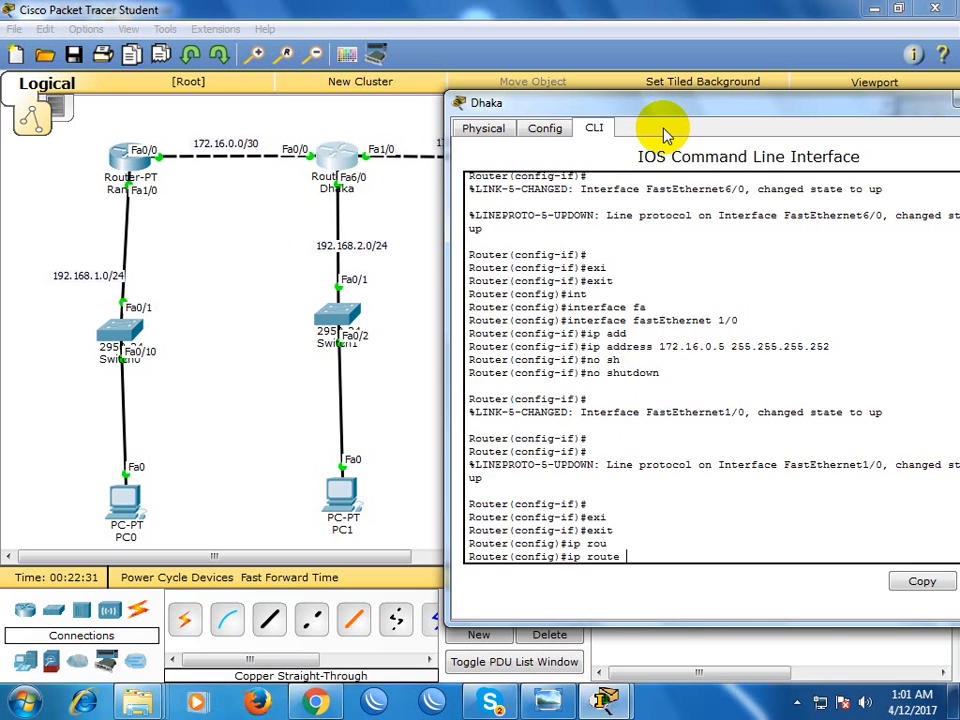
left_click(184, 289)
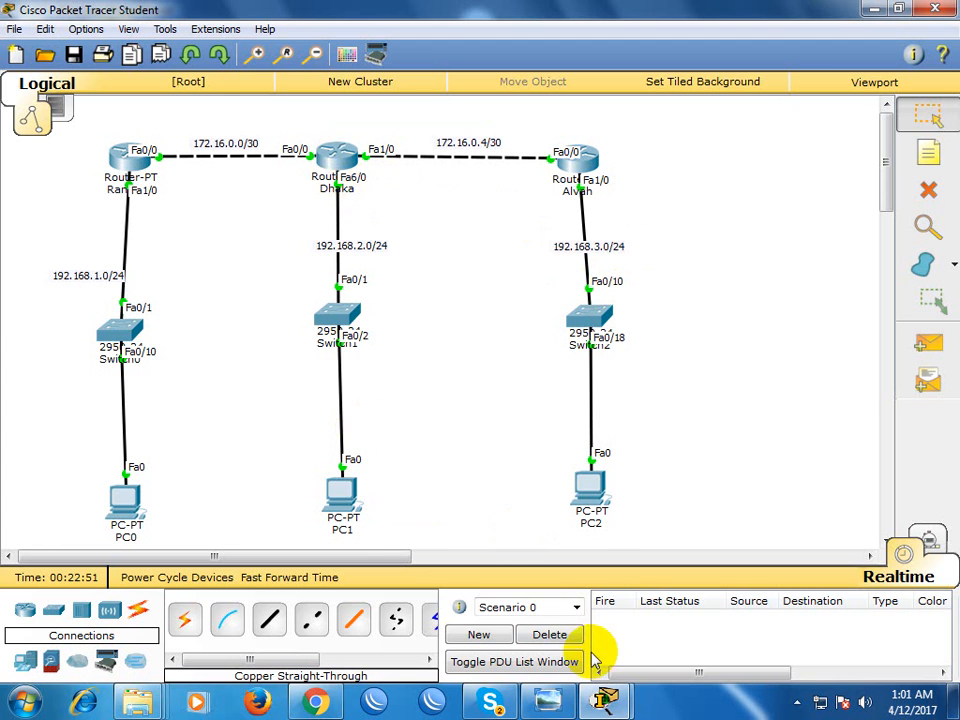
mouse_move(612, 697)
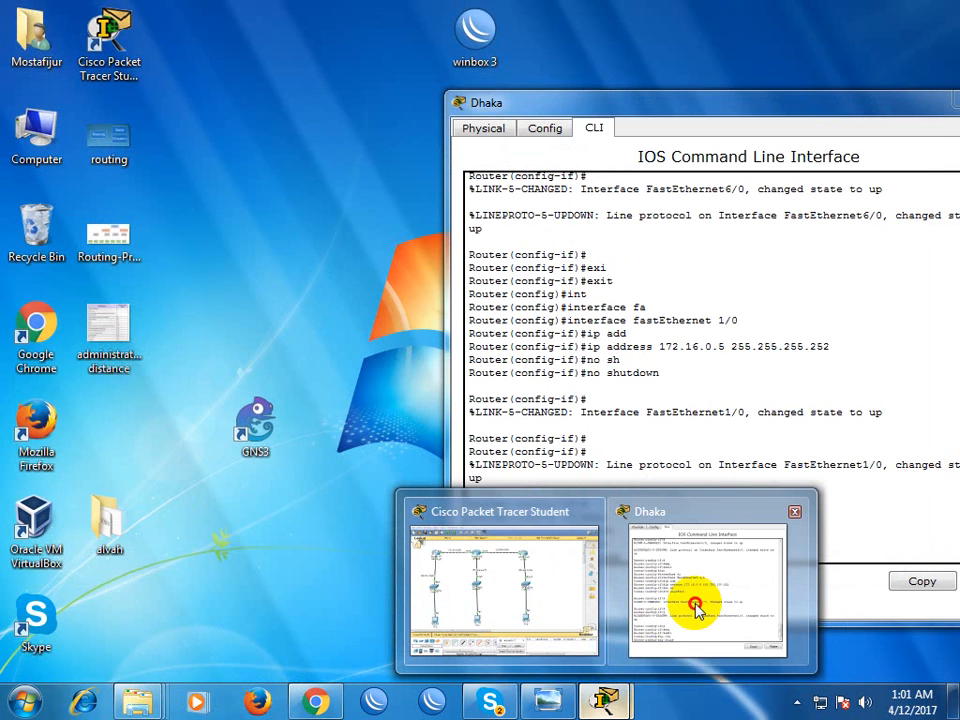
left_click(696, 606)
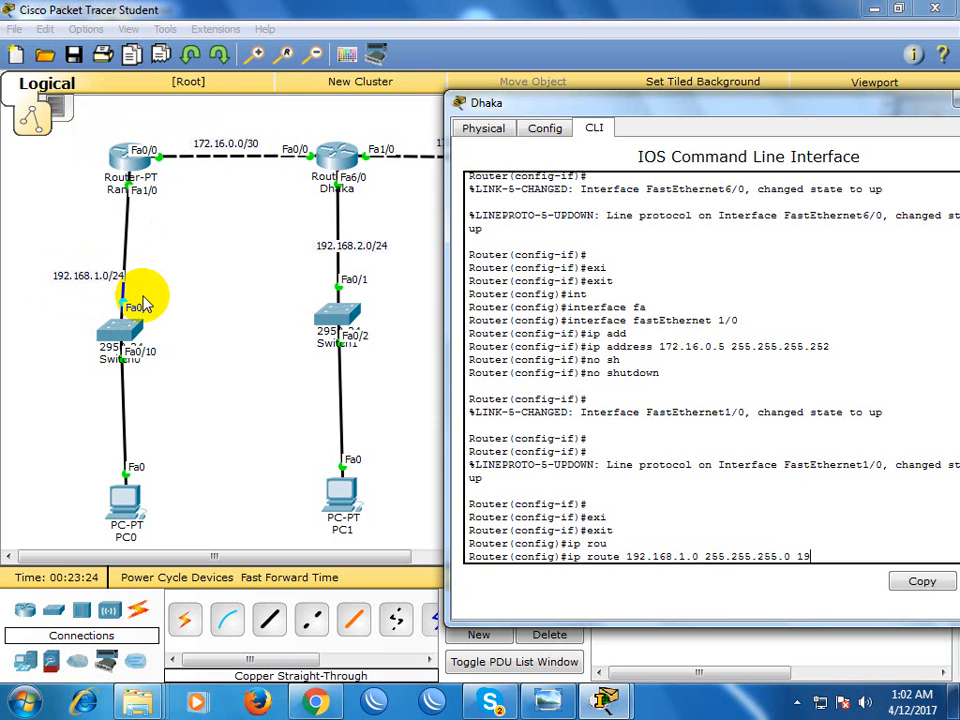
type(".16.0.1")
key("Return")
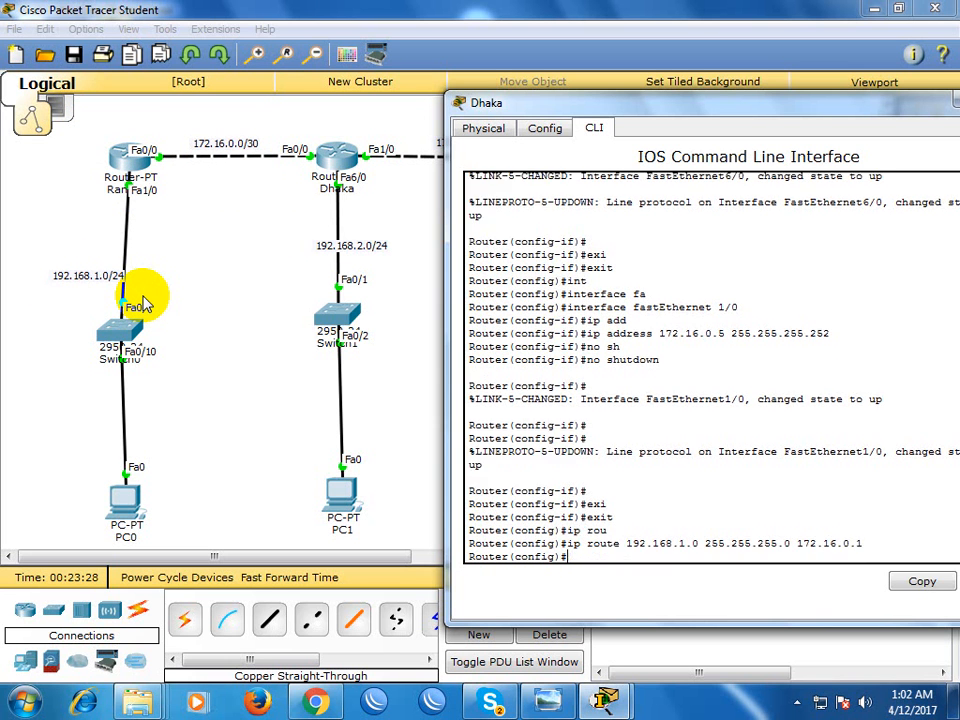
Add a static route on Dhaka to network 192.168.3.0 255.255.255.0 with next hop 172.16.0.6
key("Up")
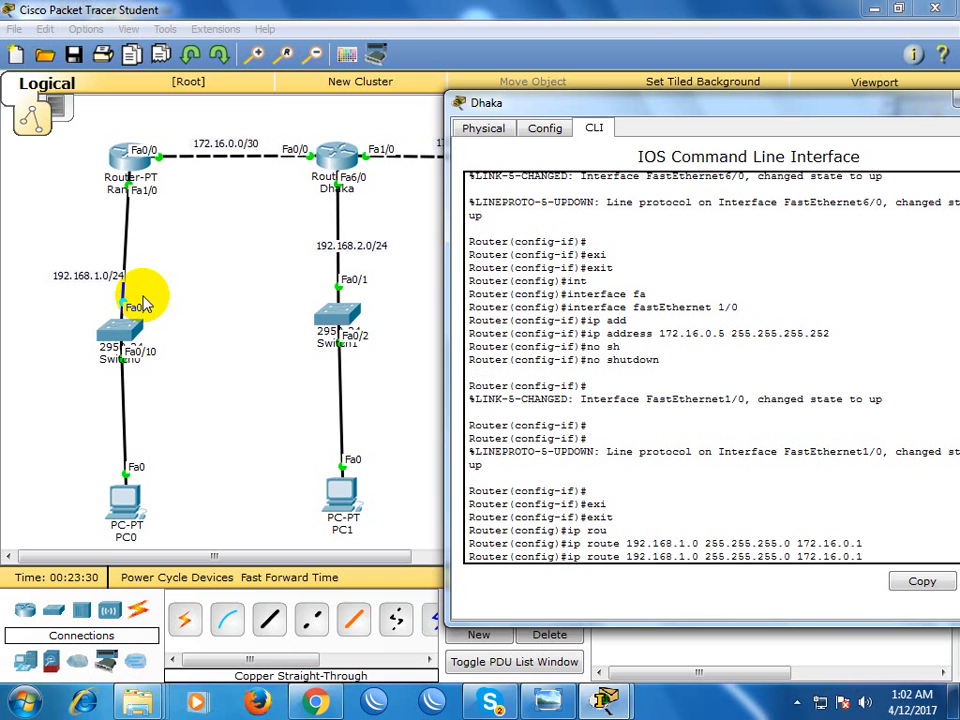
key("BackSpace")
type("3")
left_click_drag(612, 106, 407, 467)
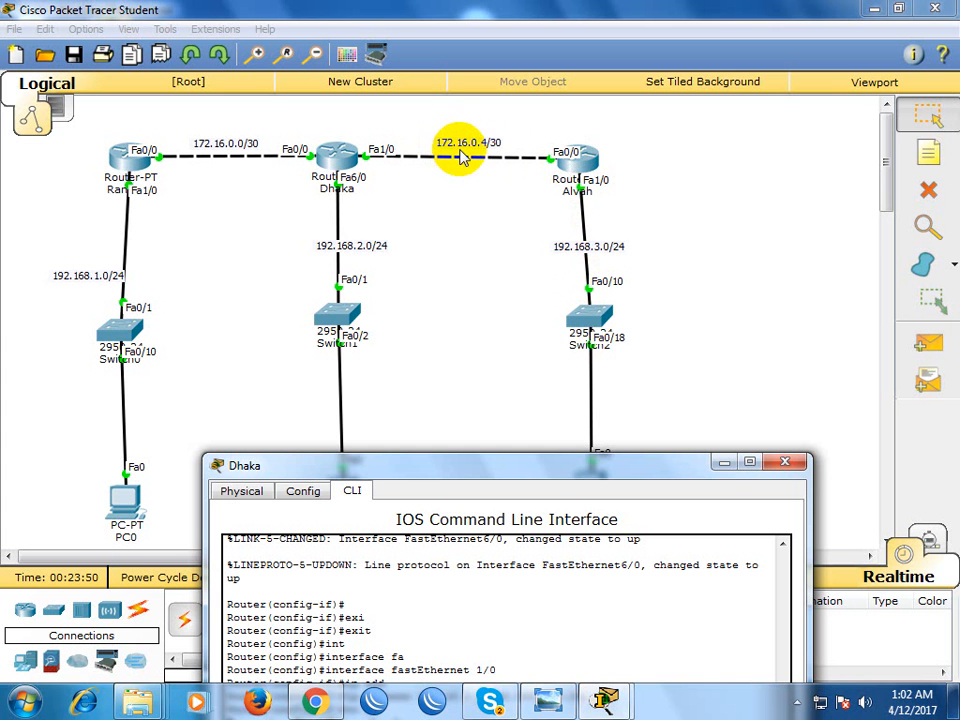
left_click_drag(538, 466, 555, 212)
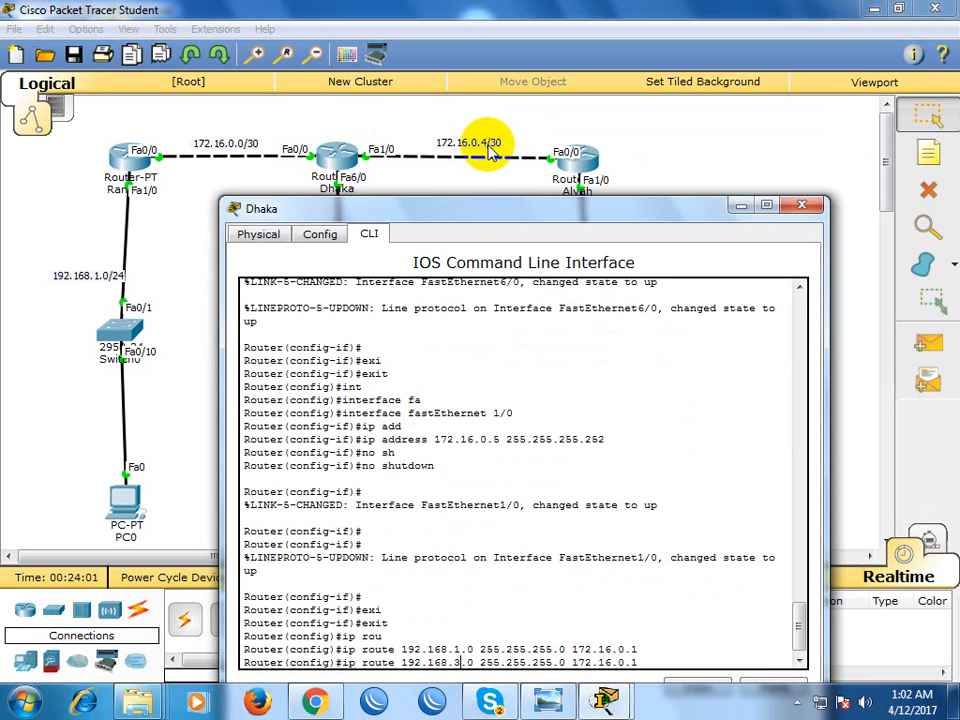
left_click_drag(504, 208, 514, 96)
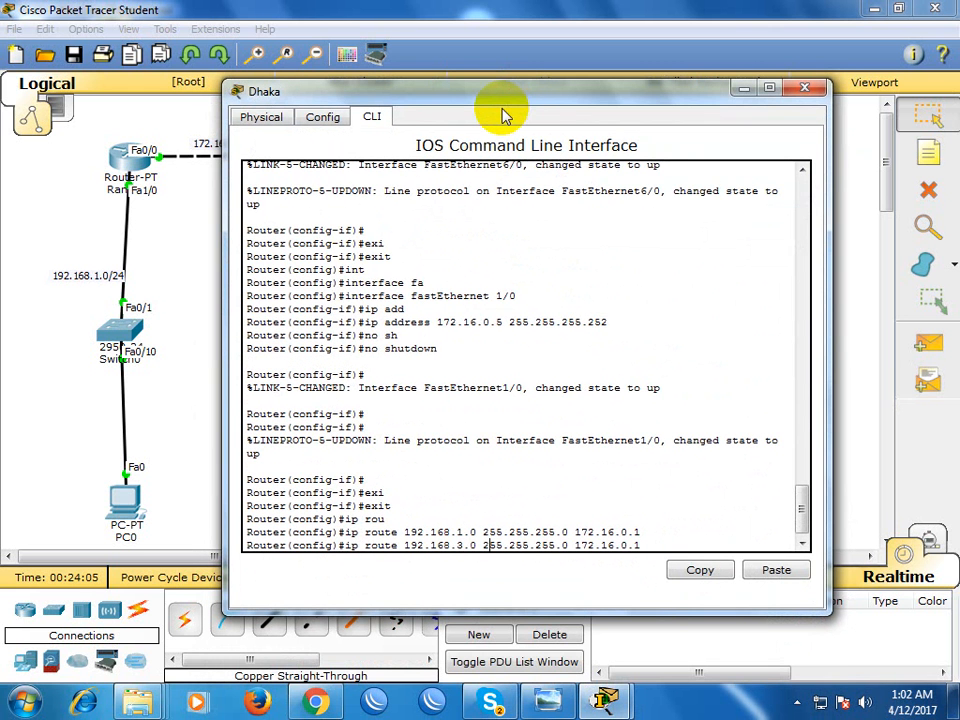
key("Right")
key("Left")
key("Left")
key("Return")
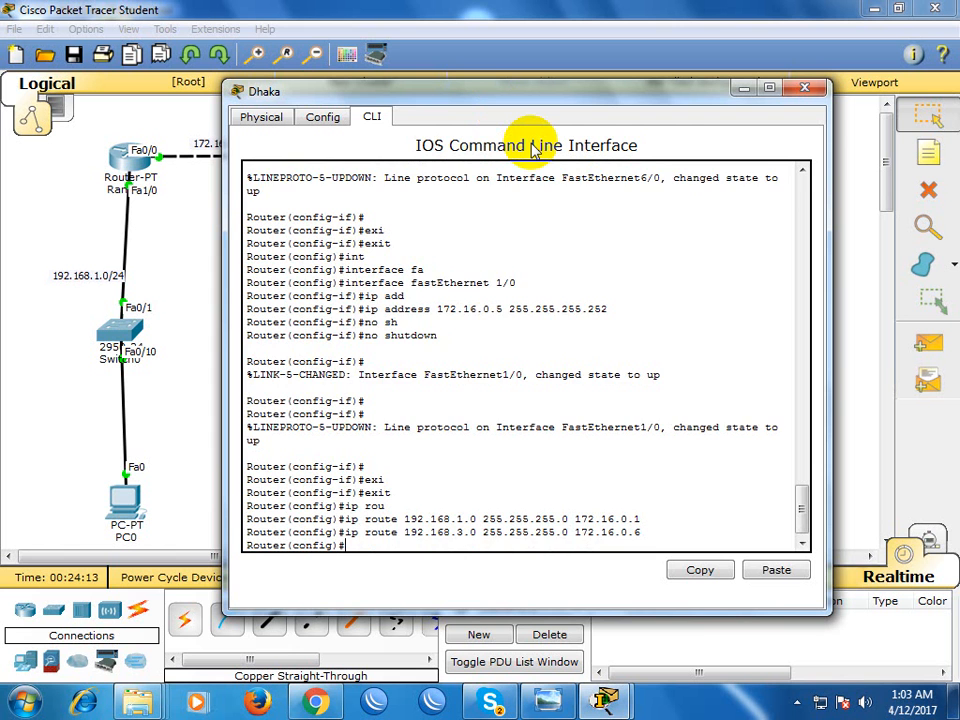
Exit Dhaka's global configuration mode and close the router's window
key("Return")
type("exi")
key("Tab")
key("Return")
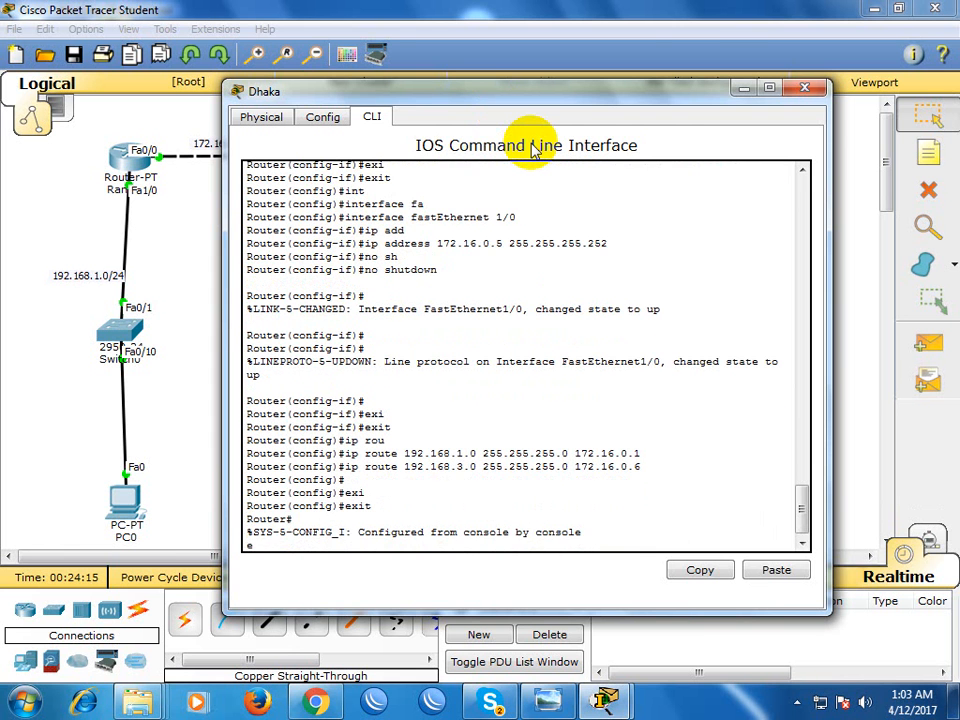
key("Return")
key("Return")
key("Return")
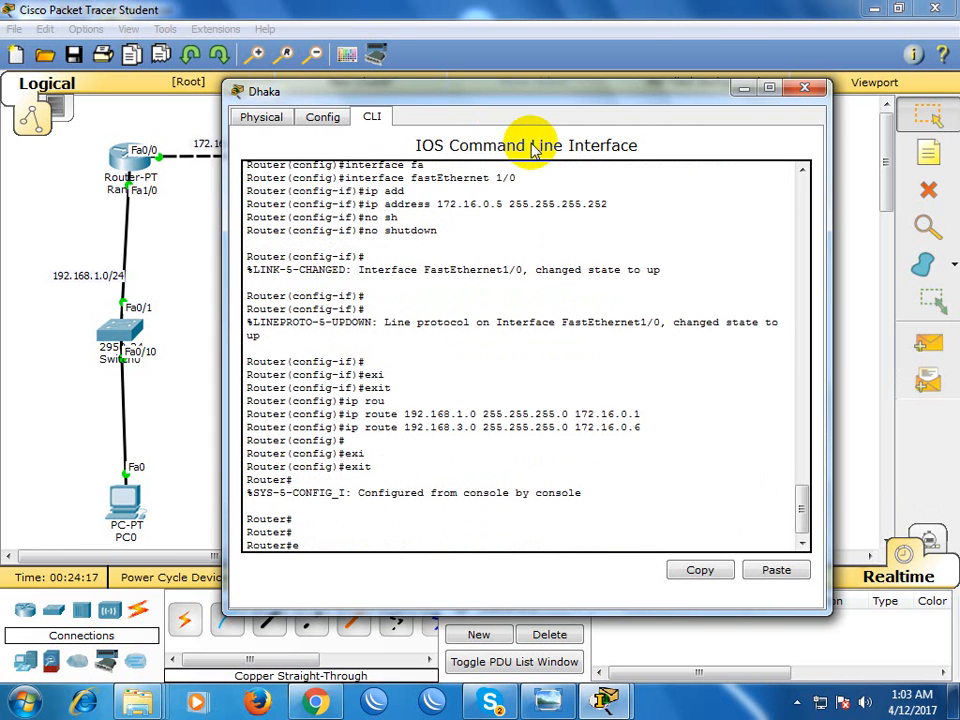
key("Return")
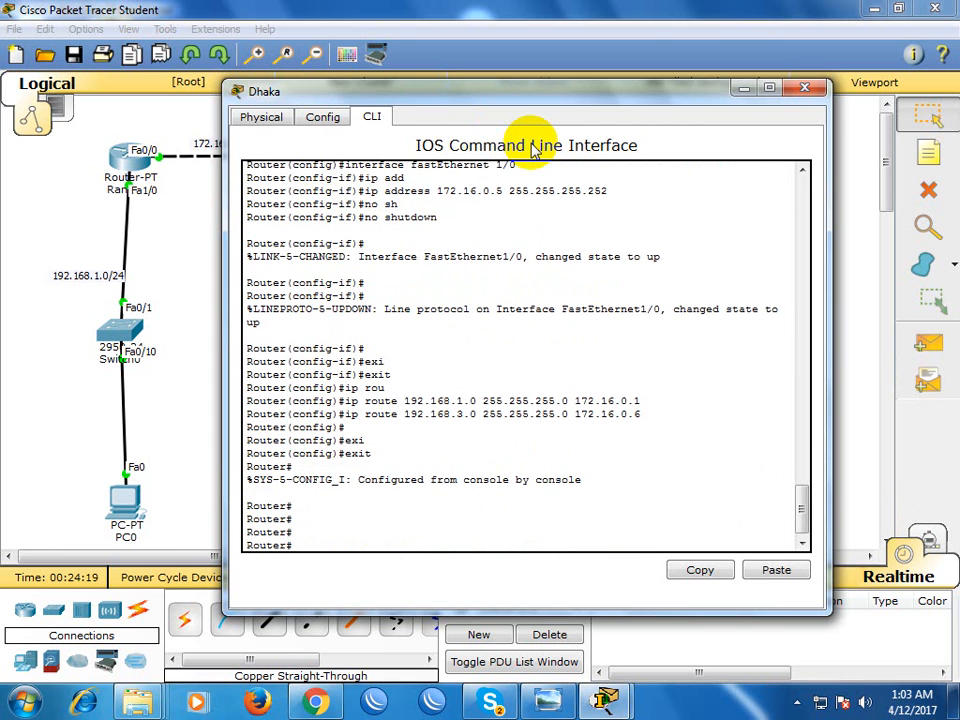
left_click(805, 88)
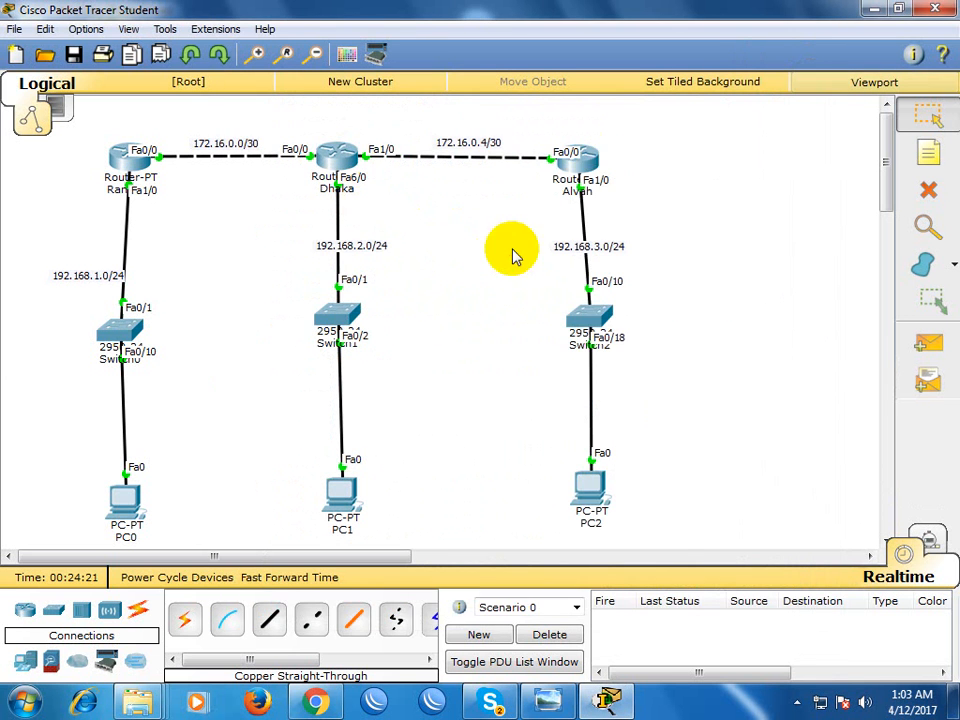
Open the Alvah router's command line and enter global configuration mode
left_click(583, 157)
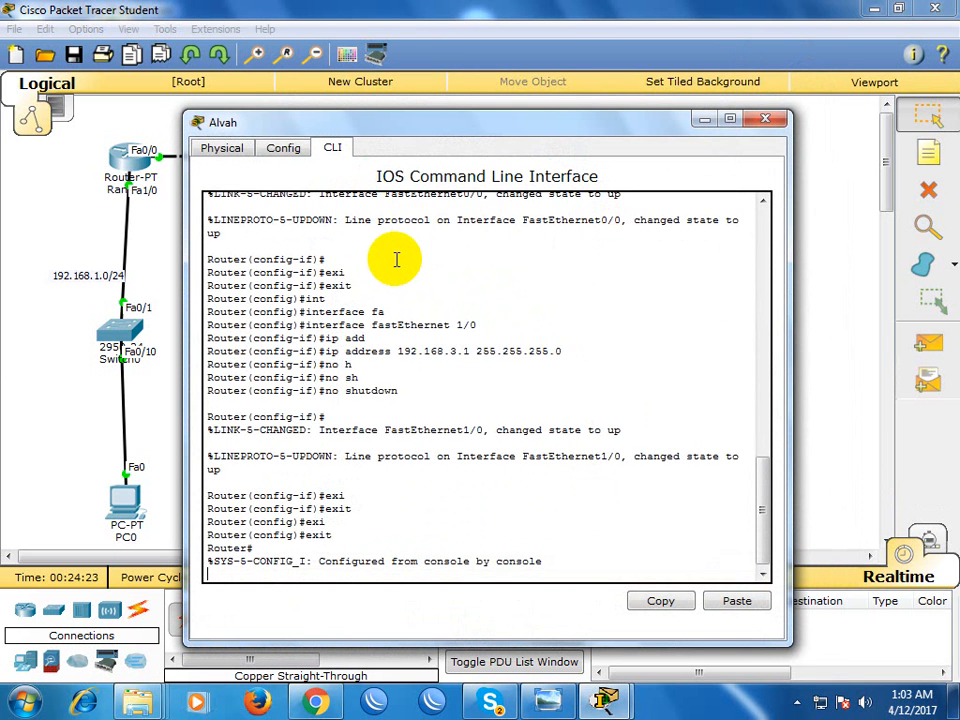
key("Return")
key("Return")
key("Return")
key("Return")
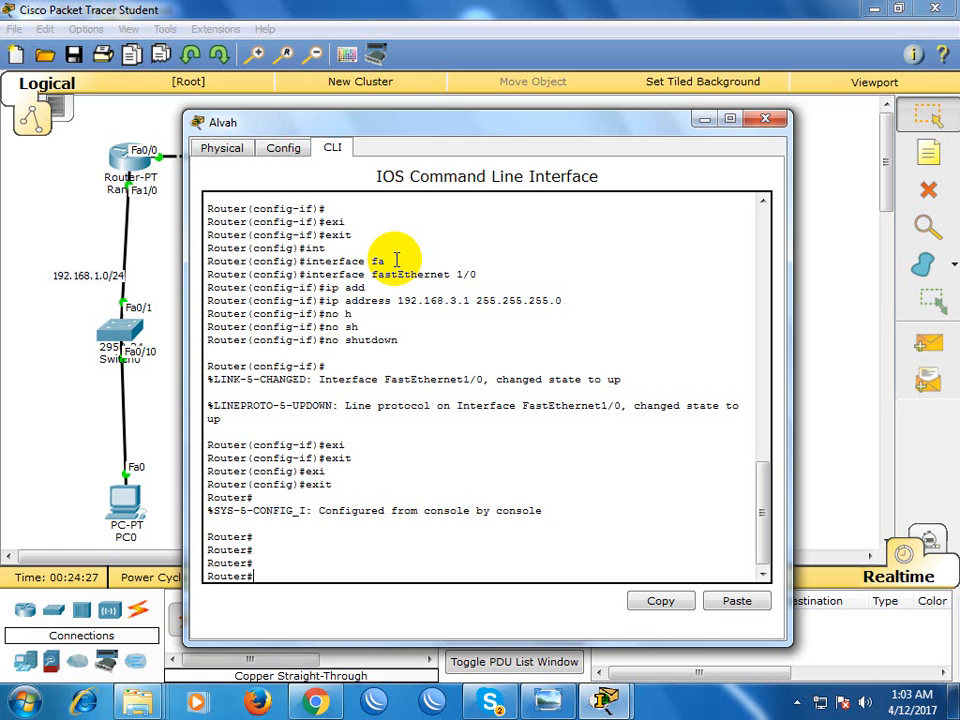
type("conf")
key("Tab")
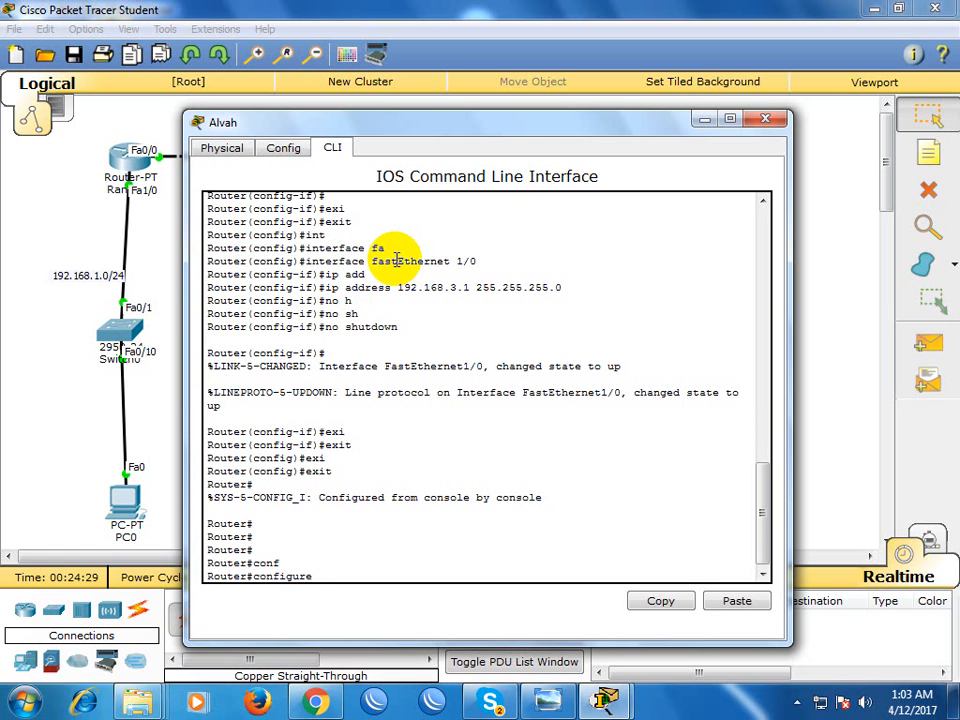
type("t")
key("Tab")
key("Return")
type("int")
key("Tab")
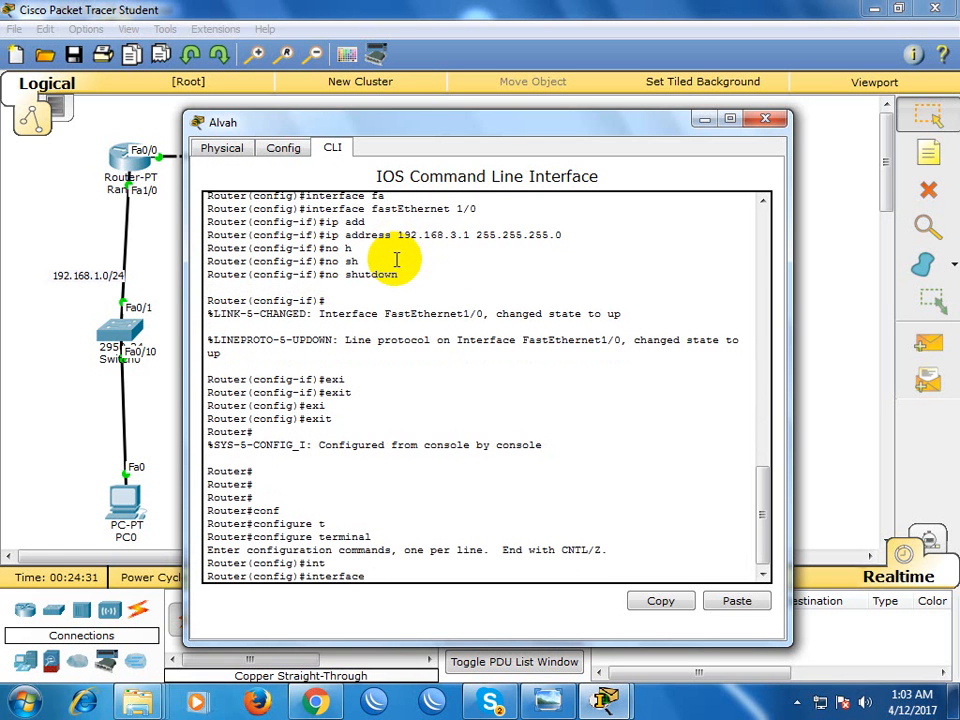
key("BackSpace")
key("BackSpace")
key("BackSpace")
key("BackSpace")
key("BackSpace")
key("BackSpace")
key("BackSpace")
key("BackSpace")
key("BackSpace")
Add a static route on Alvah to network 192.168.2.0 255.255.255.0 with next hop 172.16.0.5
type("ip rou")
key("Tab")
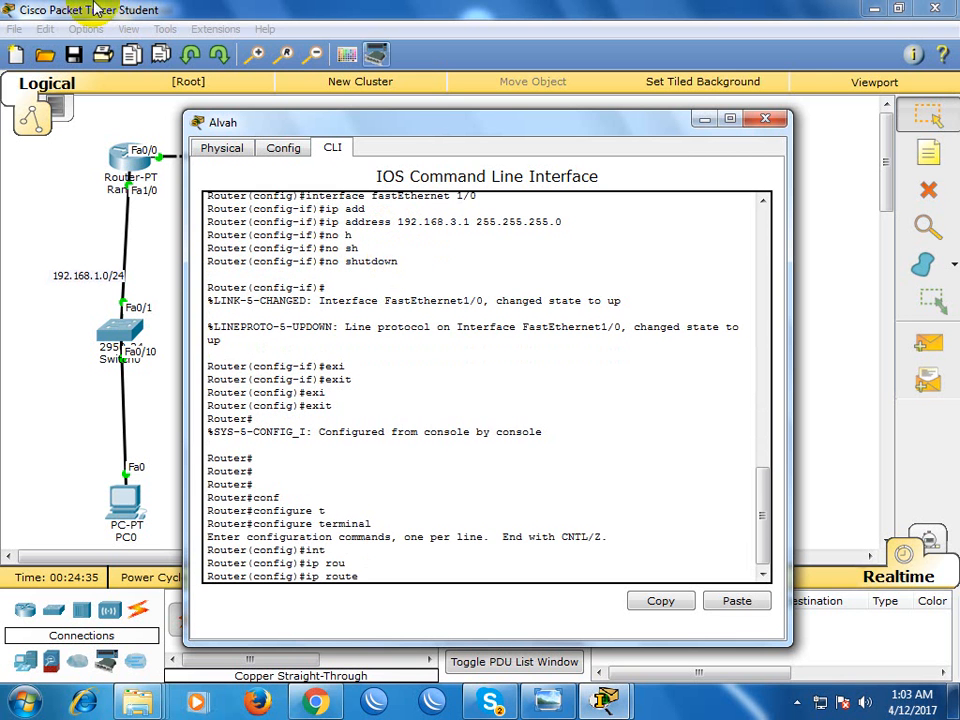
left_click_drag(394, 128, 729, 487)
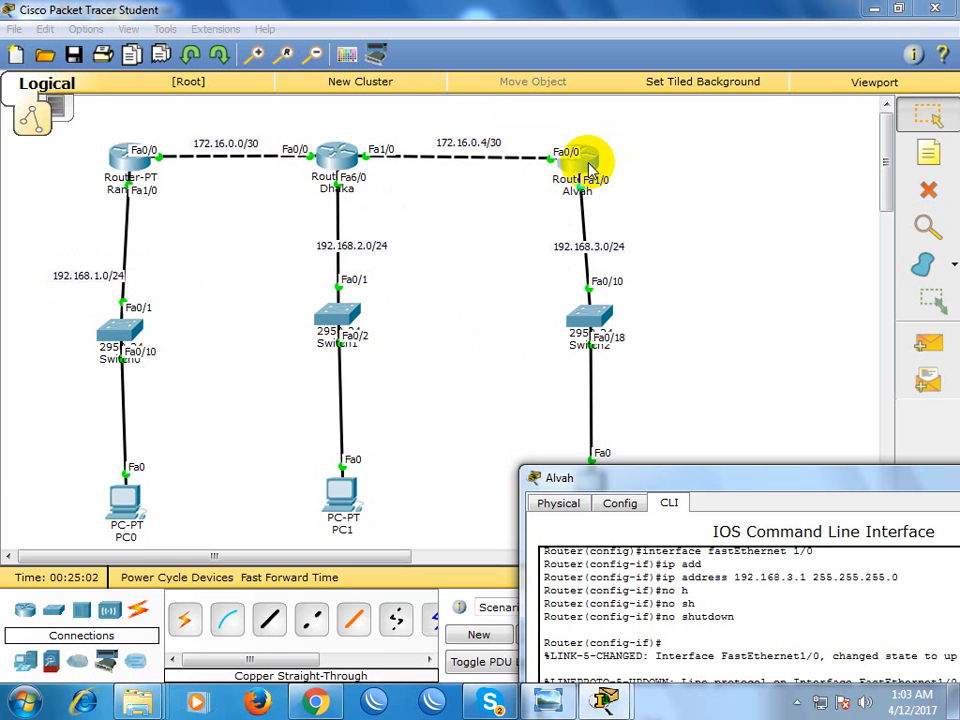
left_click(224, 220)
left_click_drag(224, 216, 224, 276)
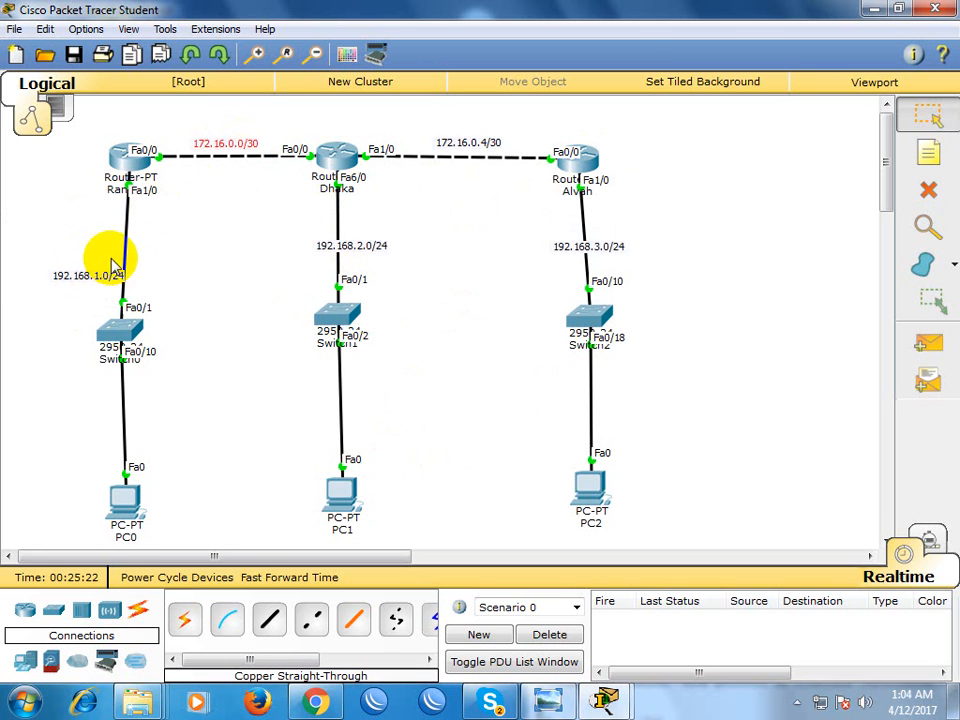
left_click(590, 163)
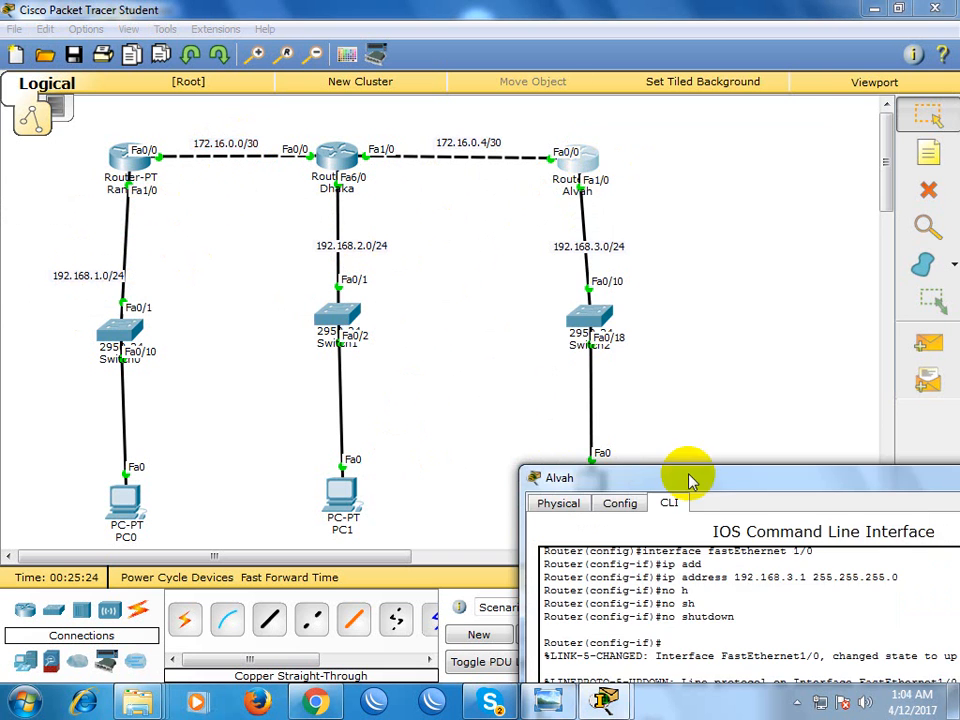
left_click_drag(714, 480, 672, 58)
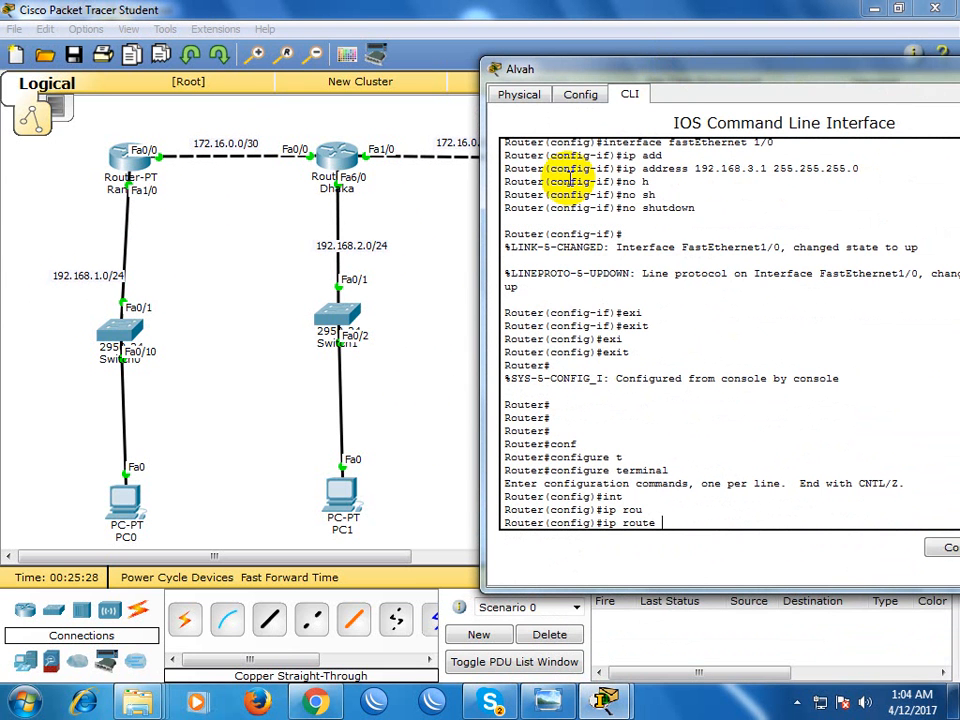
type(".168.2.0")
type("255.255.255.0")
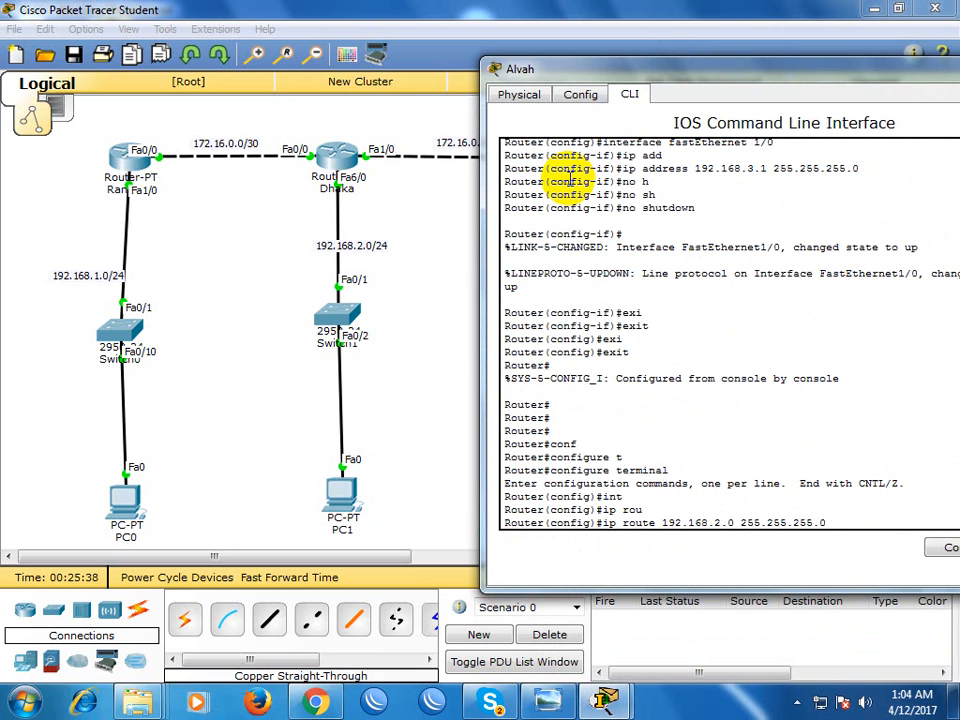
left_click_drag(541, 62, 610, 216)
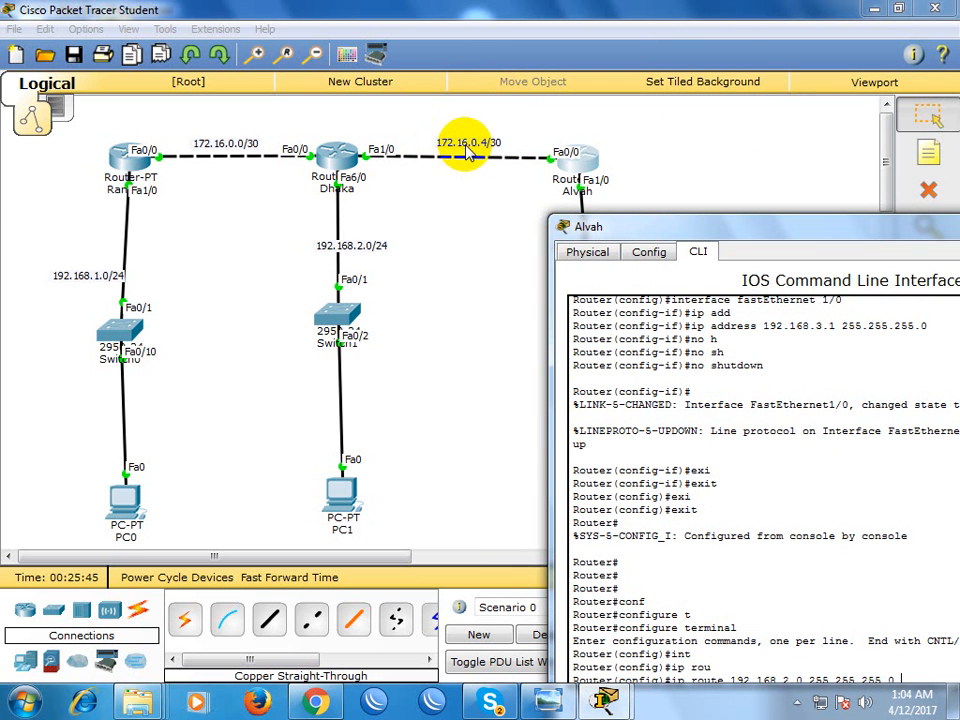
left_click_drag(621, 229, 440, 122)
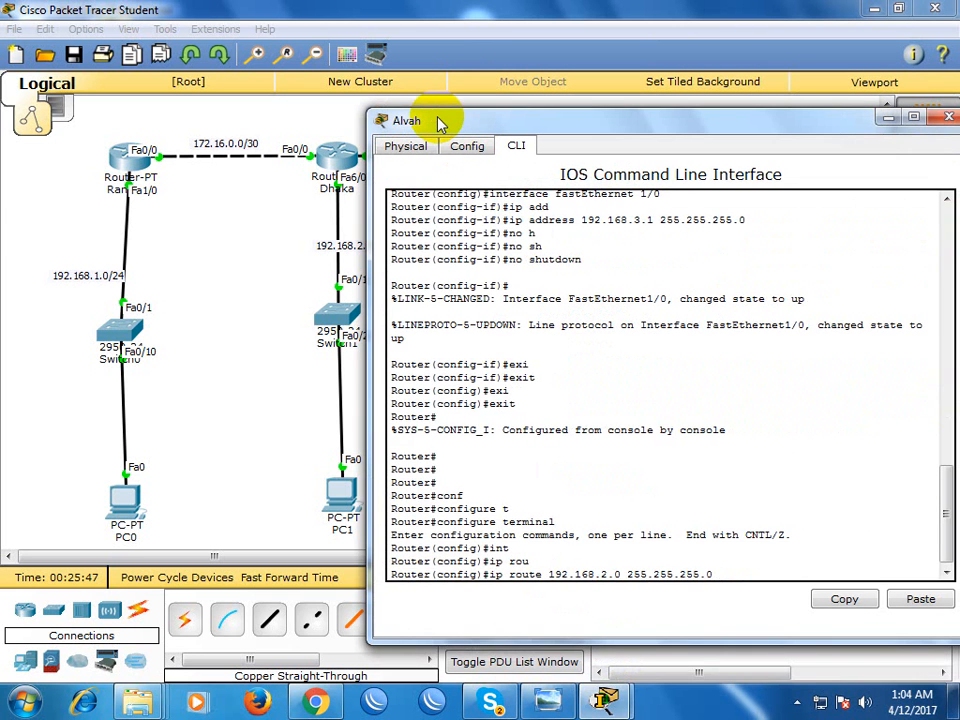
type(".0.5")
key("Return")
Add a static route on Alvah to network 172.16.0.0 255.255.255.252 with next hop 172.16.0.5
key("Up")
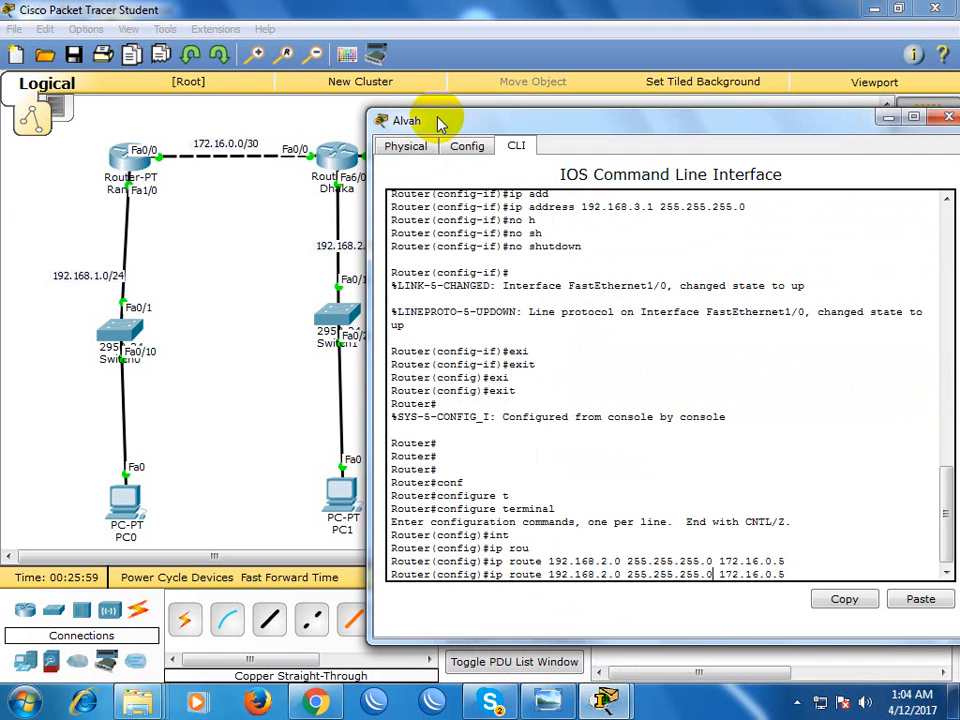
key("BackSpace")
type("255")
key("BackSpace")
type("2")
key("BackSpace")
key("BackSpace")
key("BackSpace")
key("BackSpace")
key("BackSpace")
key("BackSpace")
key("BackSpace")
key("BackSpace")
key("BackSpace")
key("BackSpace")
key("BackSpace")
type("172.")
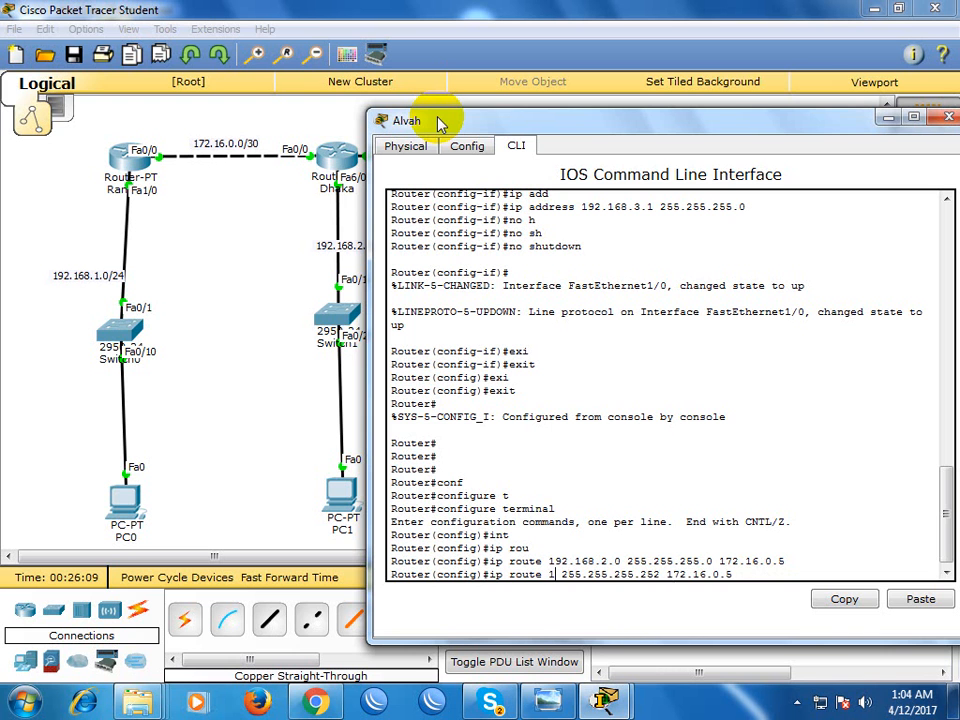
type("16.0.0")
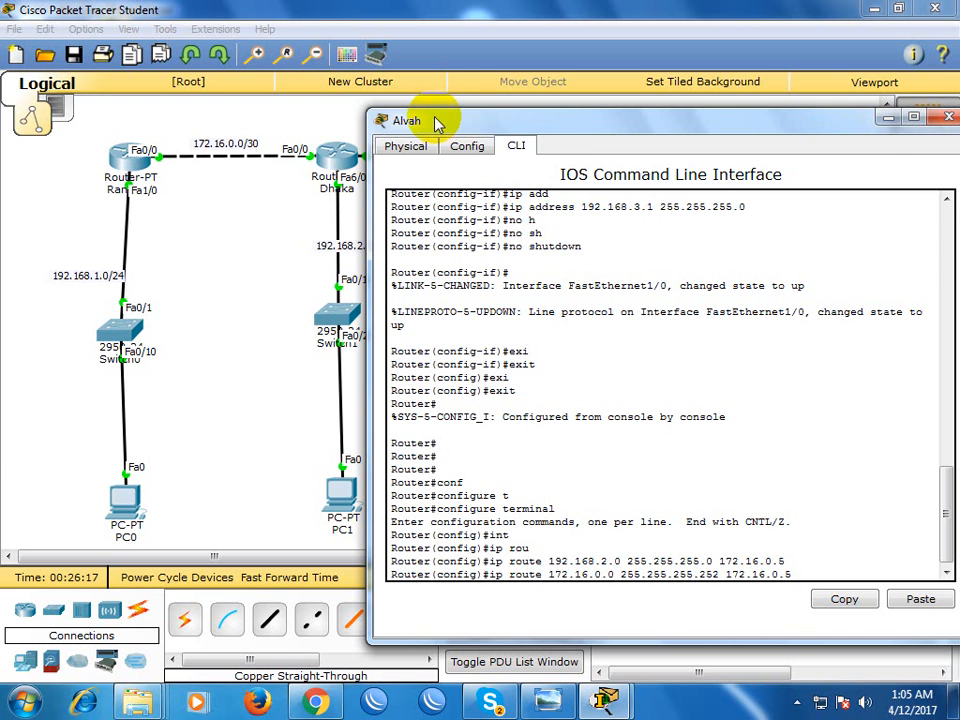
left_click(240, 120)
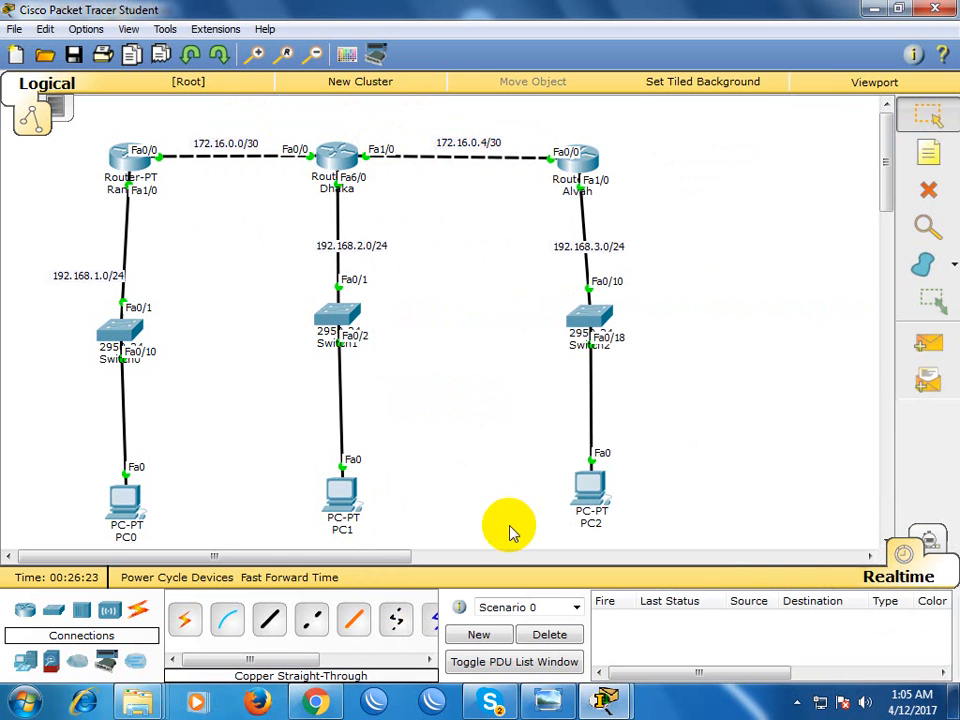
mouse_move(610, 703)
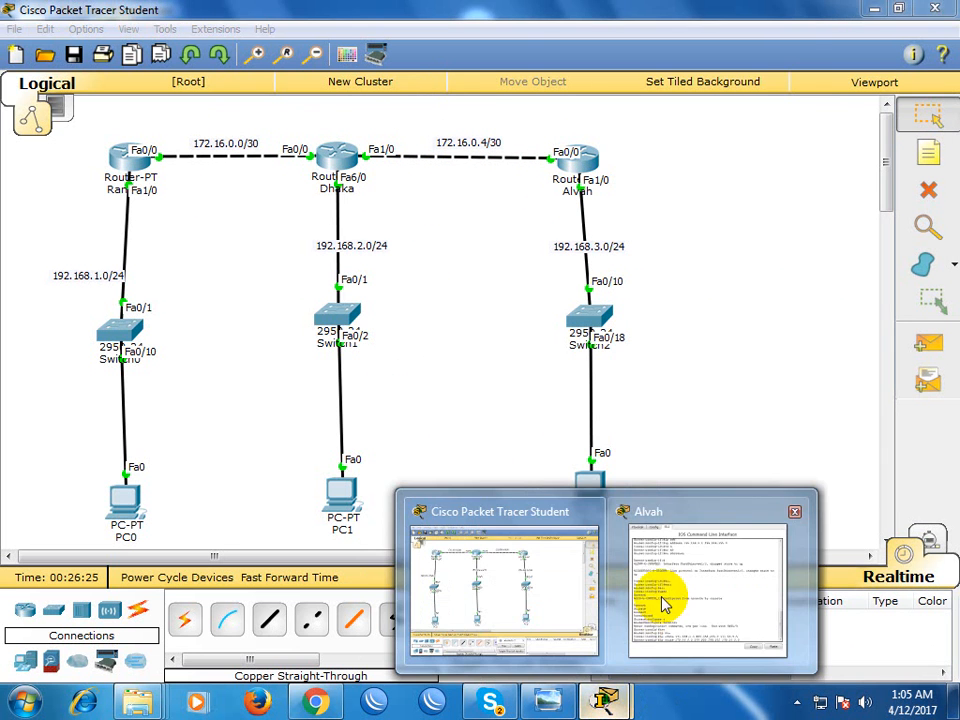
left_click(660, 606)
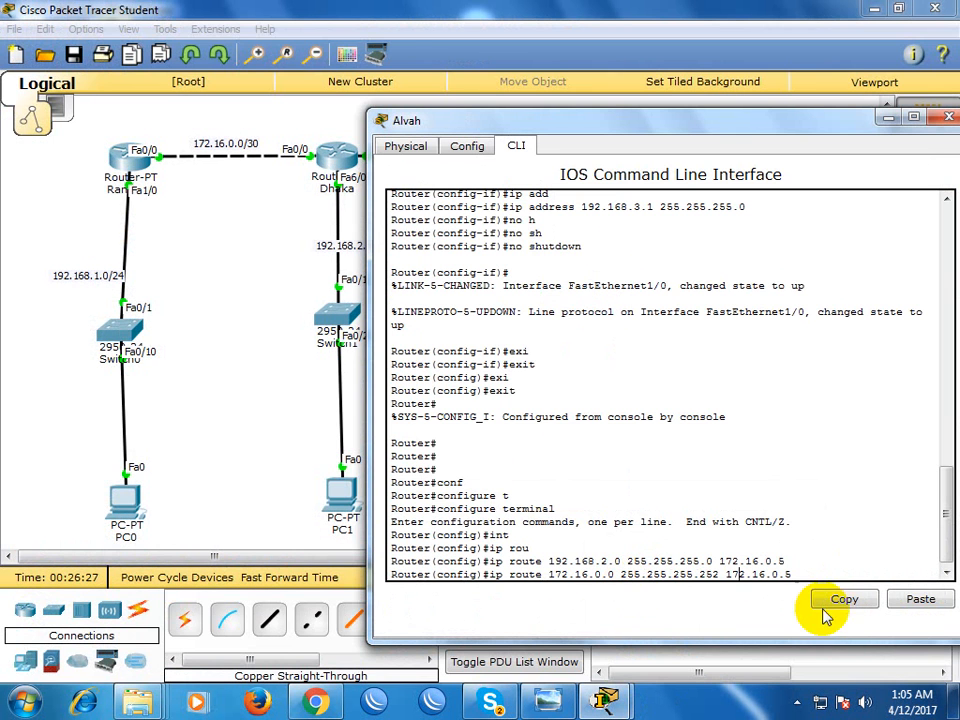
key("Return")
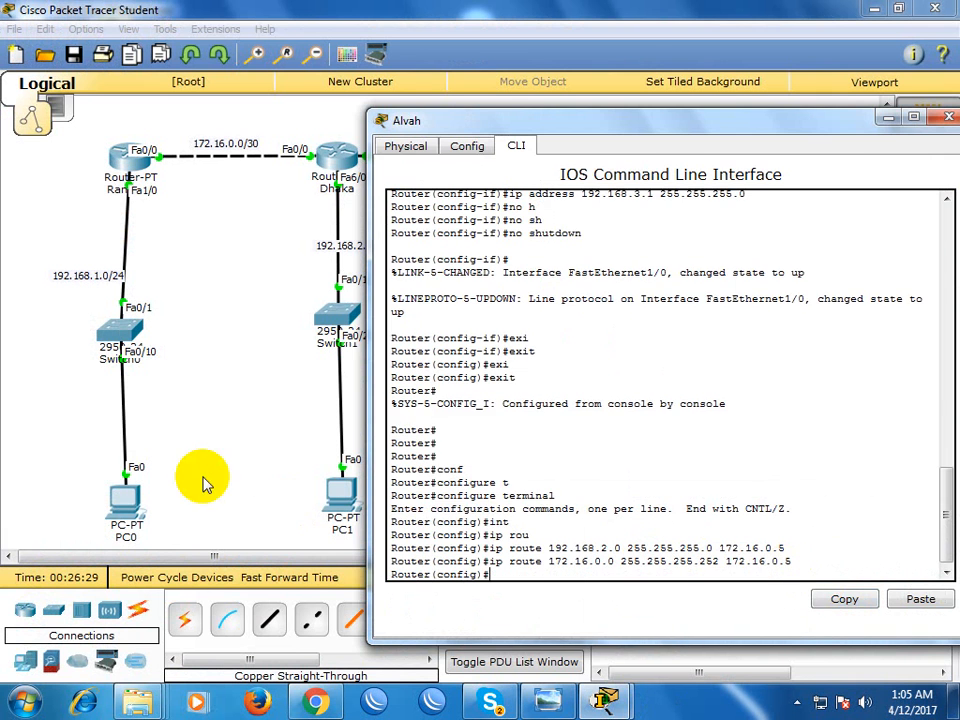
Add a static route on Alvah to network 192.168.1.0 255.255.255.0 with next hop 172.16.0.5
left_click(240, 420)
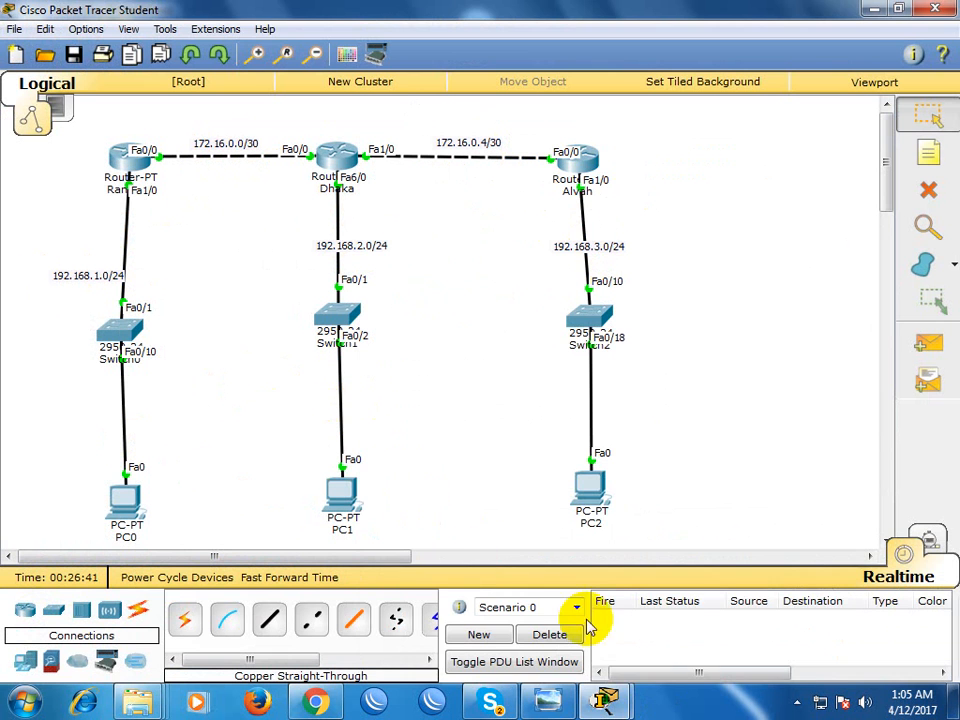
mouse_move(606, 699)
left_click(708, 630)
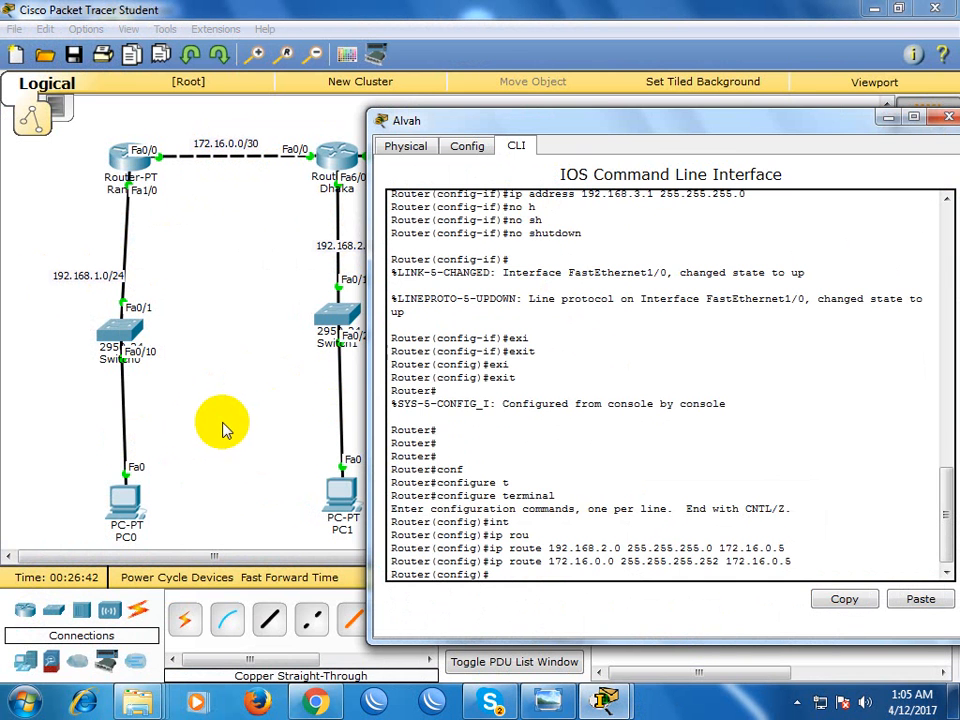
key("Up")
key("Up")
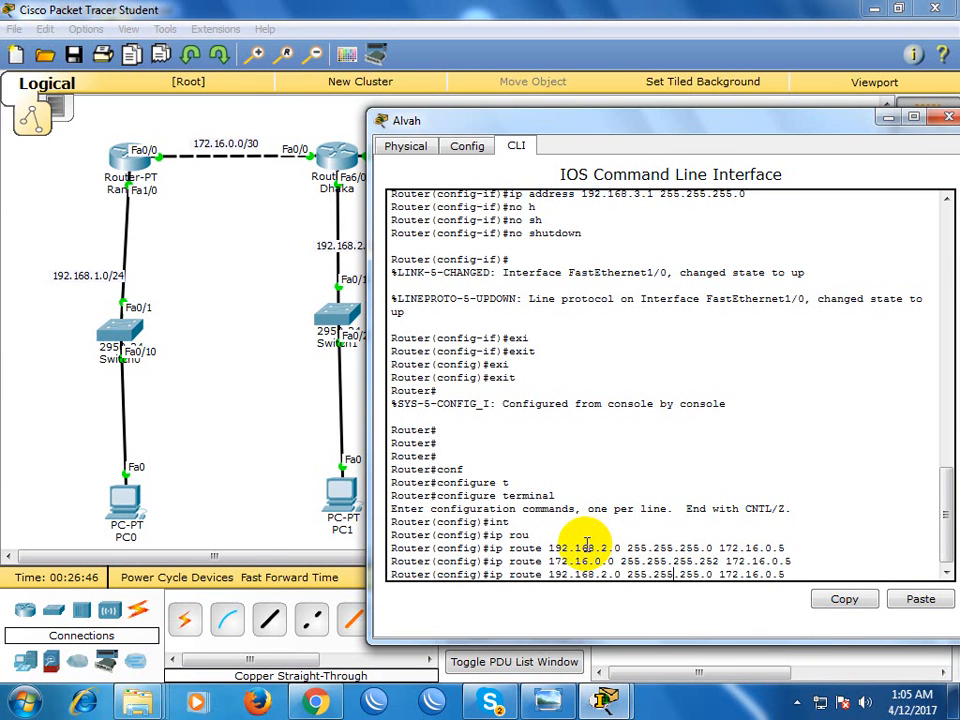
key("BackSpace")
type("1")
key("Right")
key("Right")
key("Return")
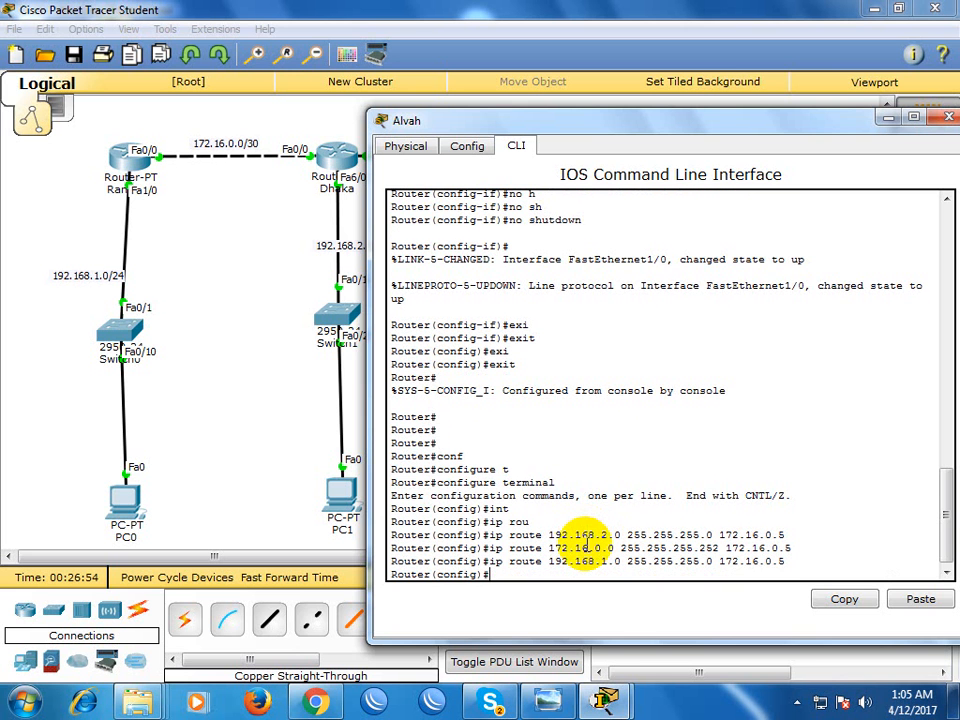
Exit Alvah's global configuration mode
key("Return")
type("exit")
key("Return")
Display Alvah's IP routing table with show ip route
type("sh")
key("Tab")
type("ip rou")
key("Tab")
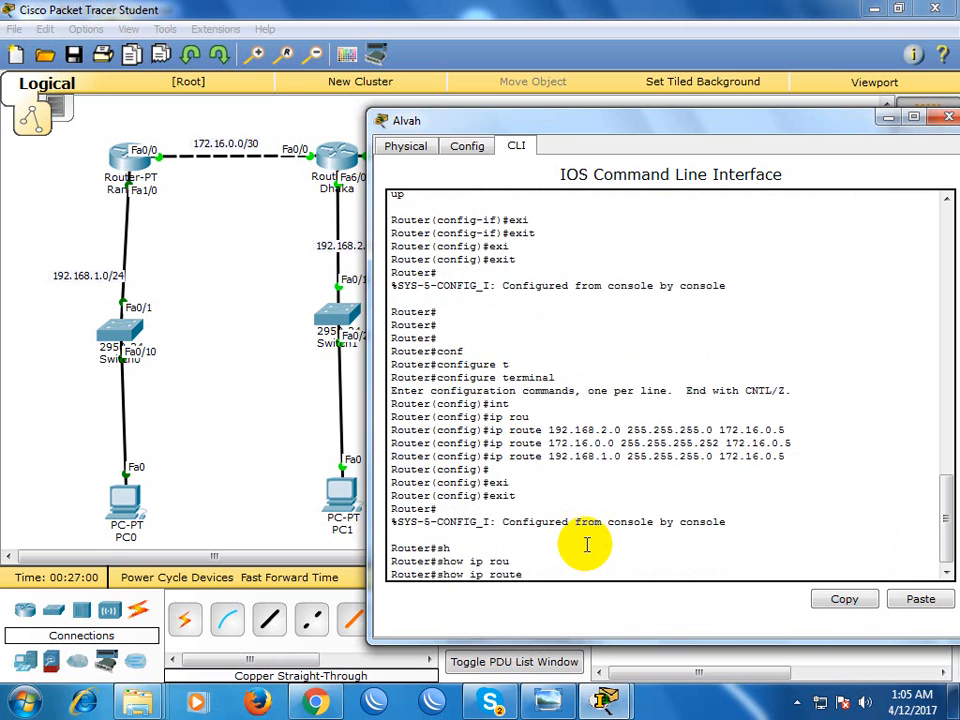
key("Return")
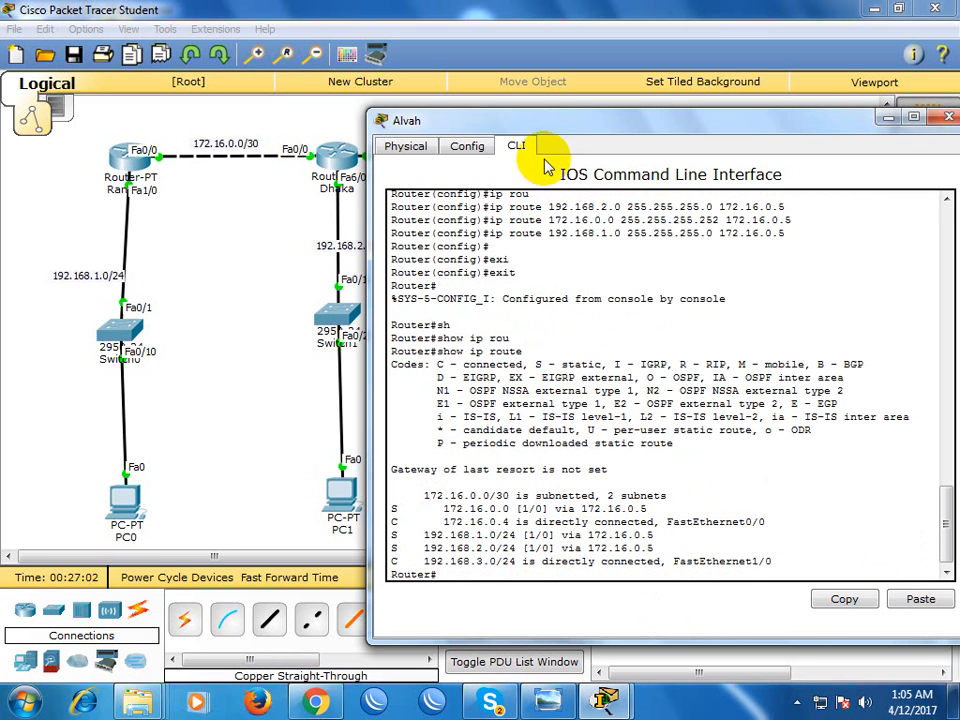
Compare the static and connected entries in Alvah's routing table with the topology's networks, and close the router's window
left_click_drag(556, 129, 812, 368)
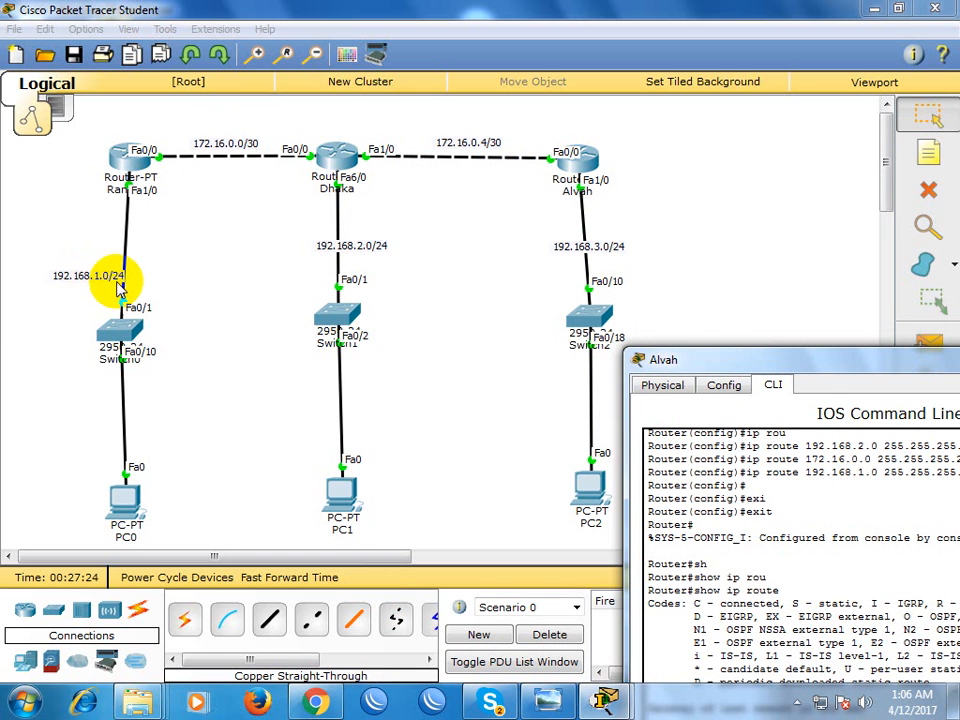
left_click_drag(797, 360, 422, 96)
left_click_drag(323, 482, 383, 469)
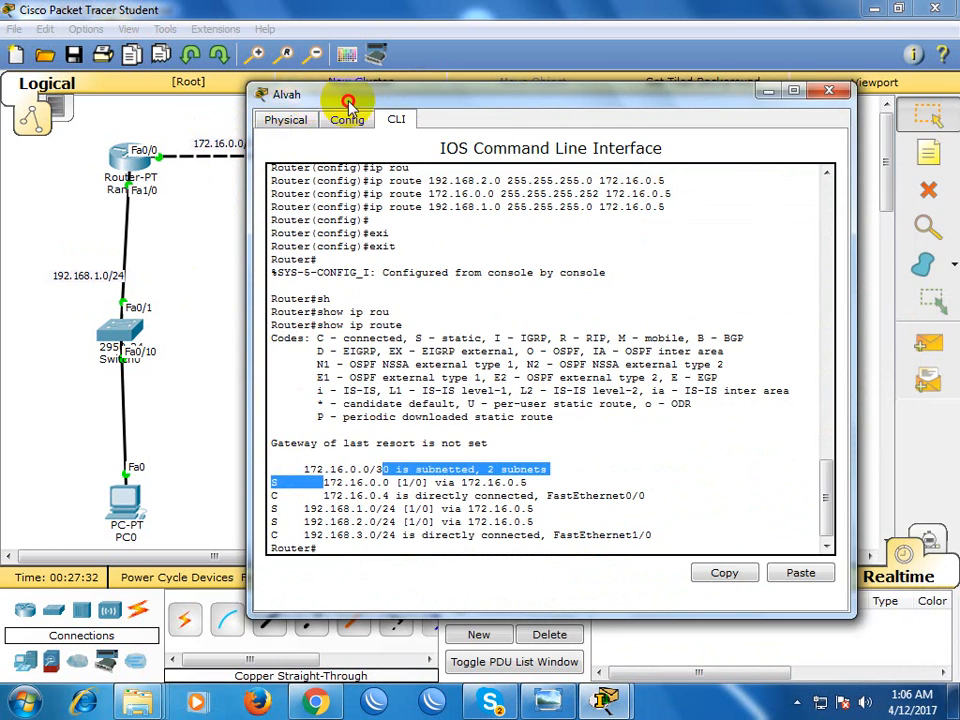
left_click_drag(315, 96, 519, 106)
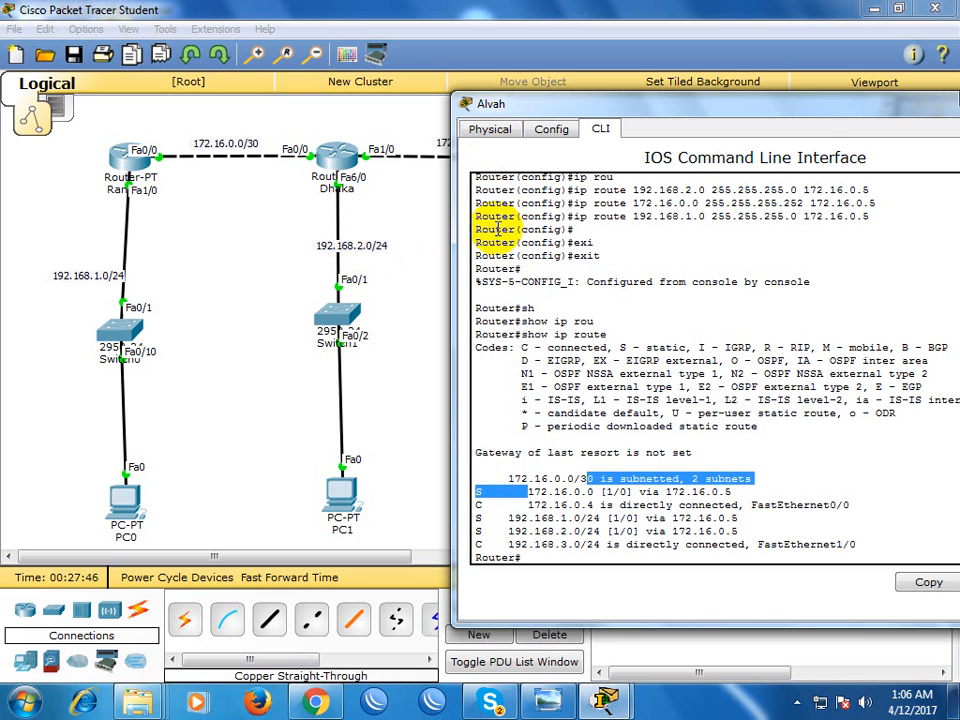
left_click_drag(807, 112, 766, 104)
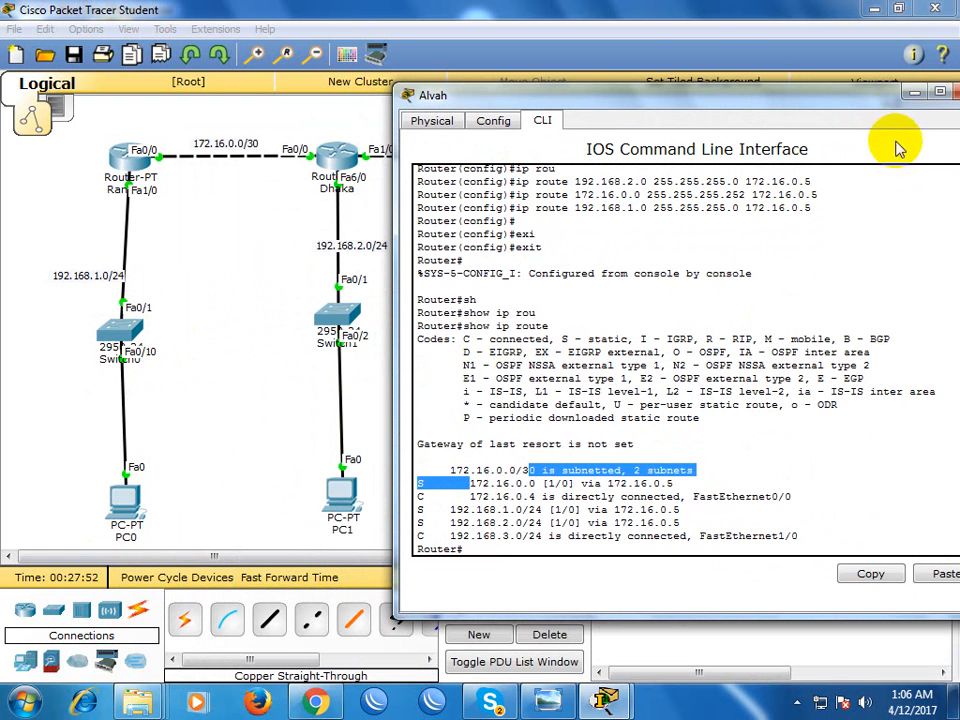
left_click_drag(879, 101, 844, 108)
left_click(939, 98)
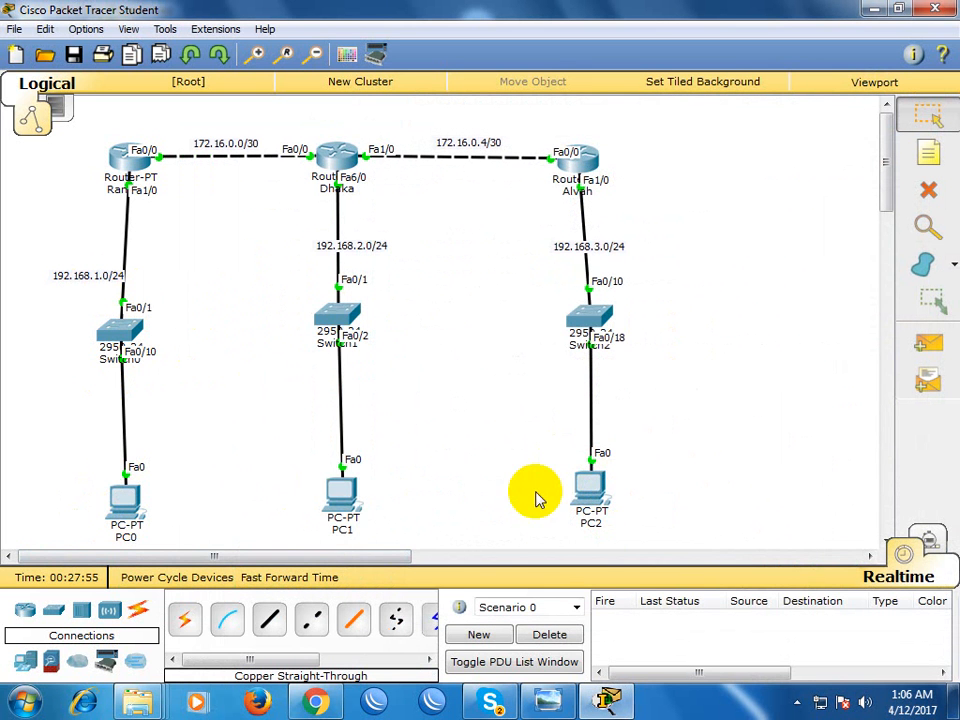
Ping 192.168.1.10 from PC2's Command Prompt and close PC2's window
left_click(590, 492)
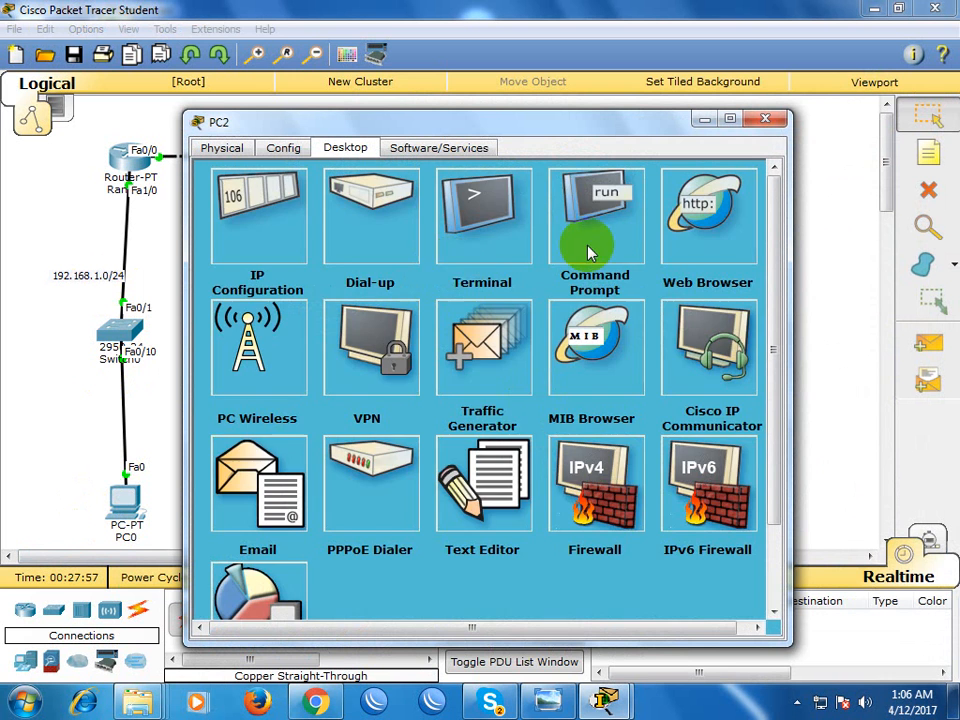
left_click(589, 245)
key("Return")
type("ping 17")
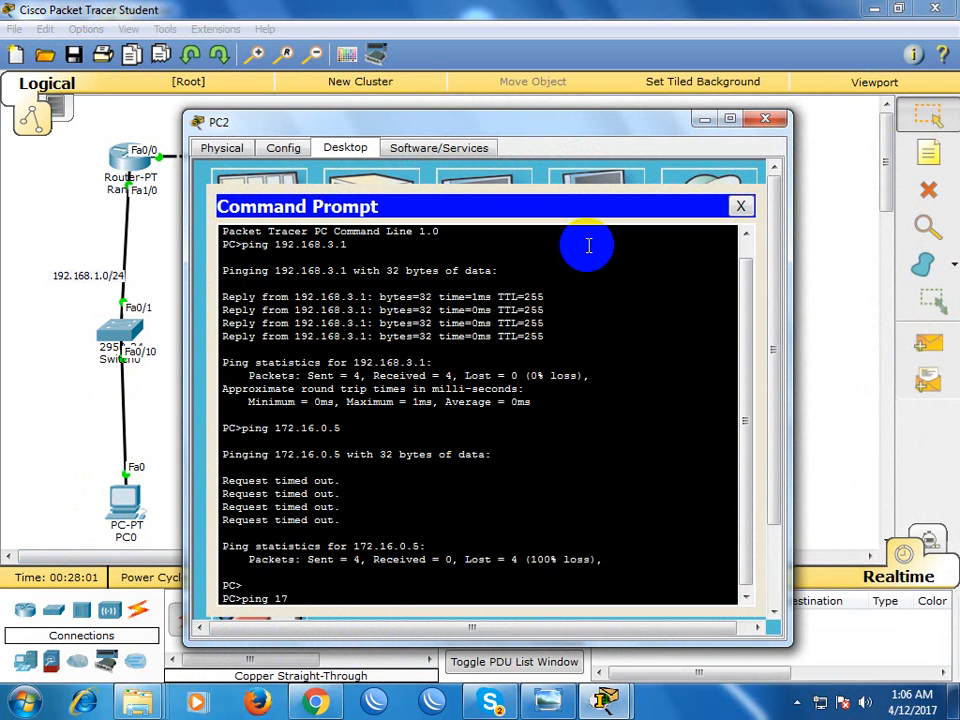
key("BackSpace")
key("BackSpace")
key("BackSpace")
type("192.168.1.10")
key("Return")
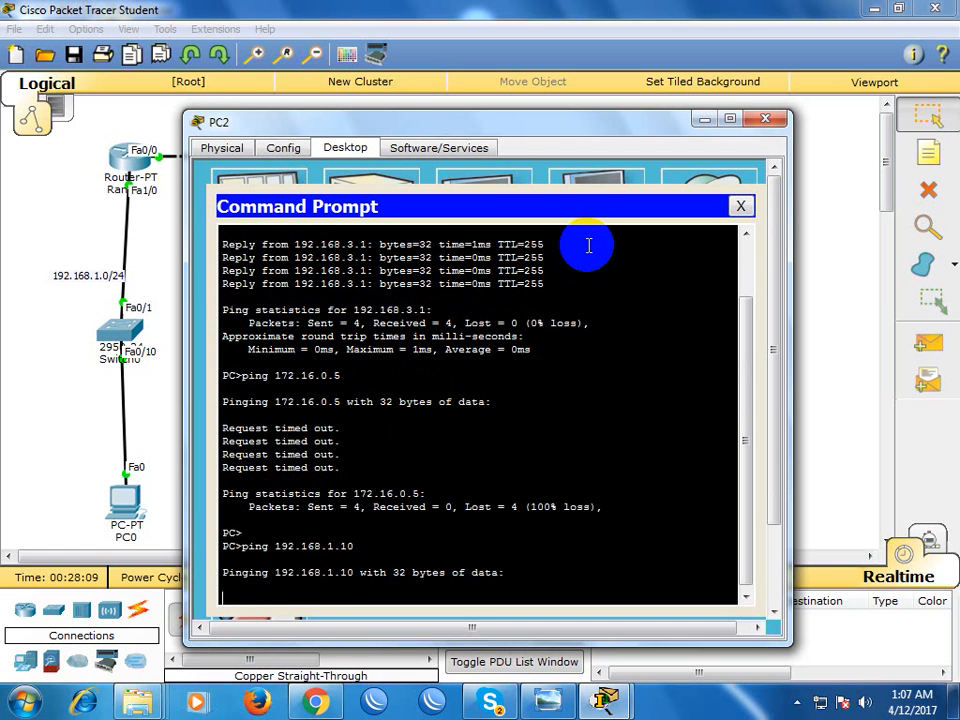
left_click_drag(495, 124, 561, 112)
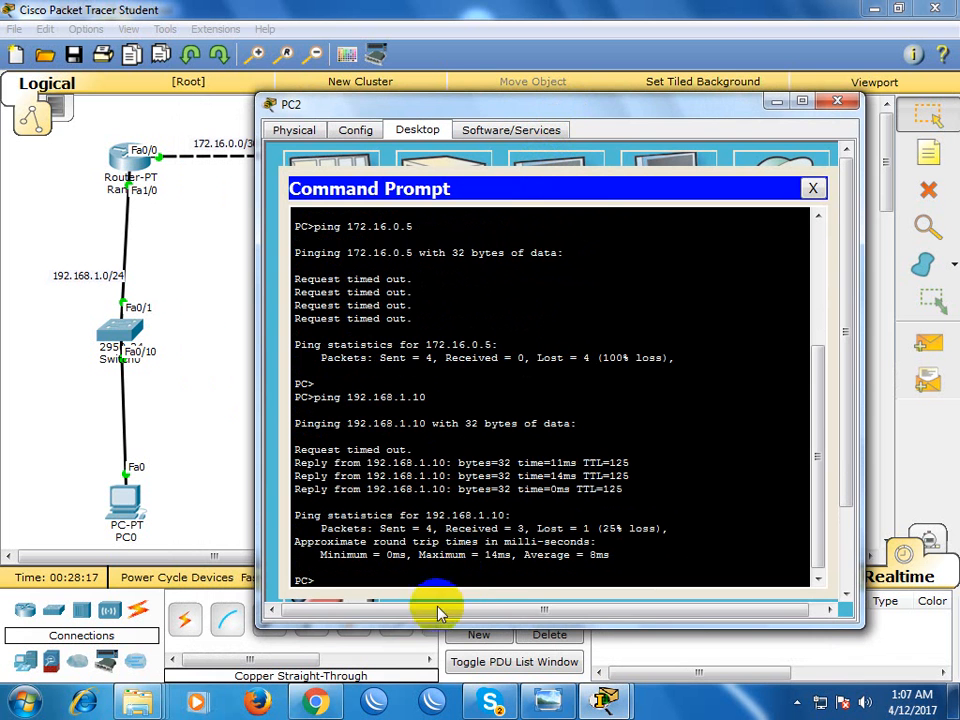
left_click(838, 102)
Ping 192.168.1.10 from PC1's Command Prompt
left_click(343, 493)
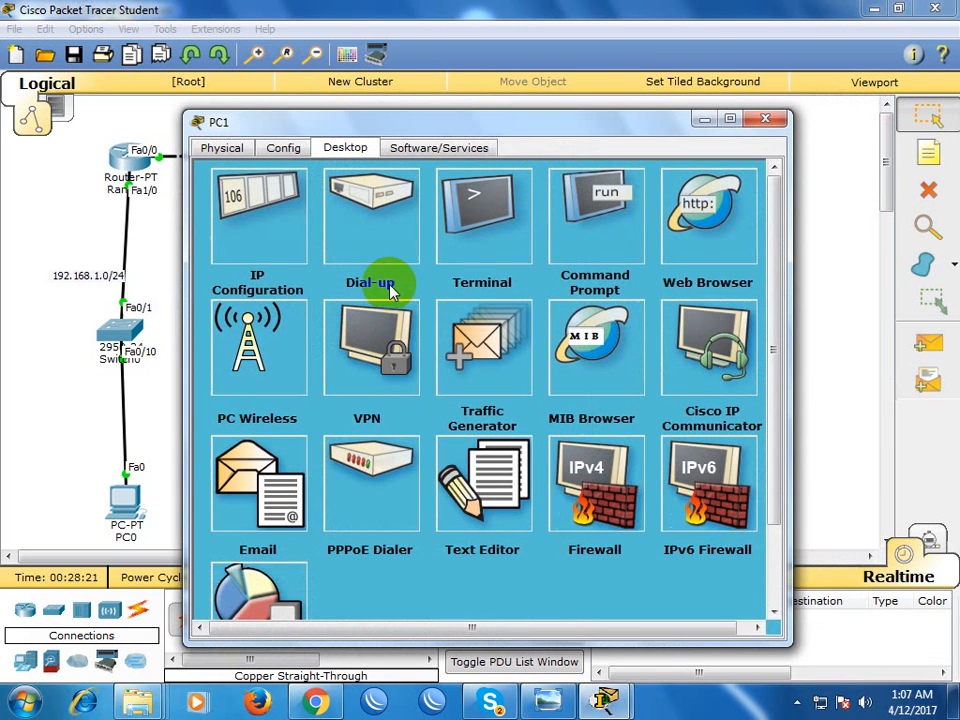
left_click(577, 240)
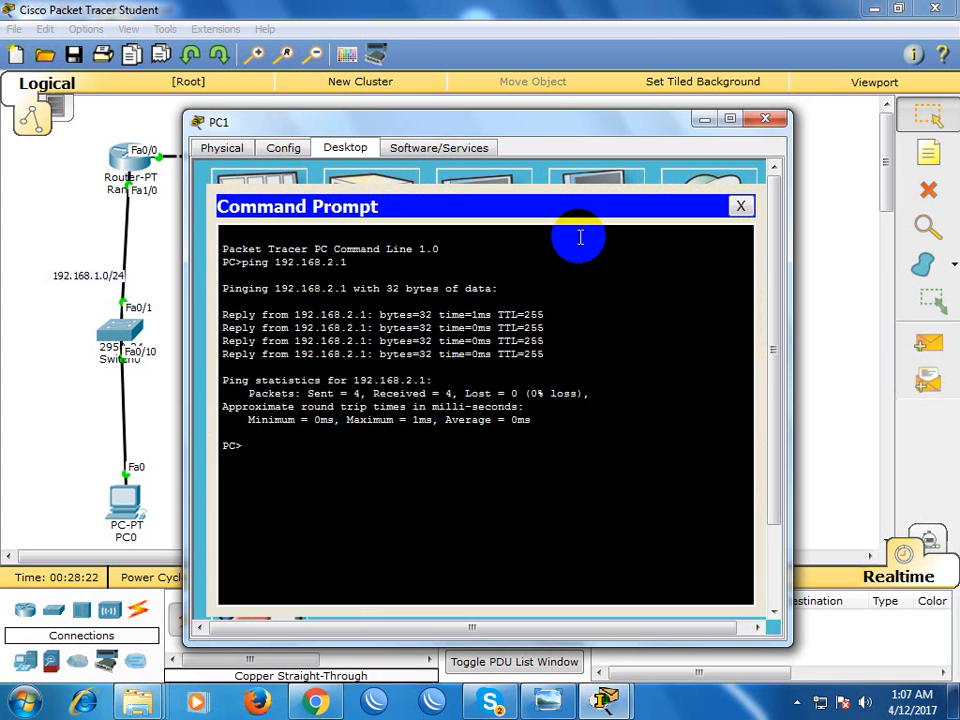
key("Up")
key("Return")
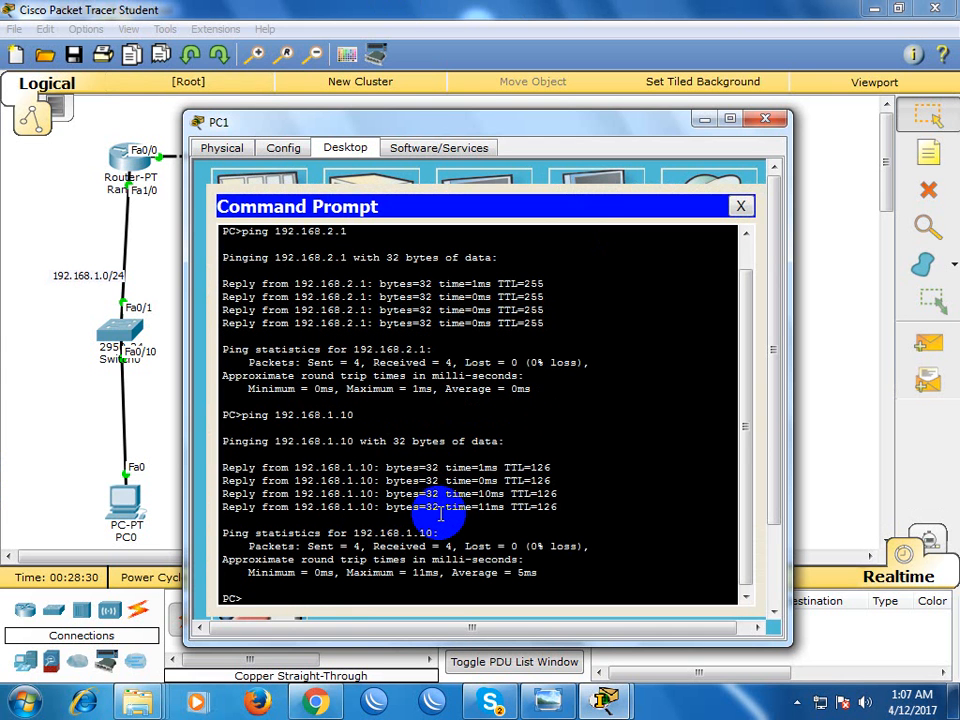
Ping 192.168.3.10 from PC1 and close PC1's window
key("Up")
type("0")
key("Return")
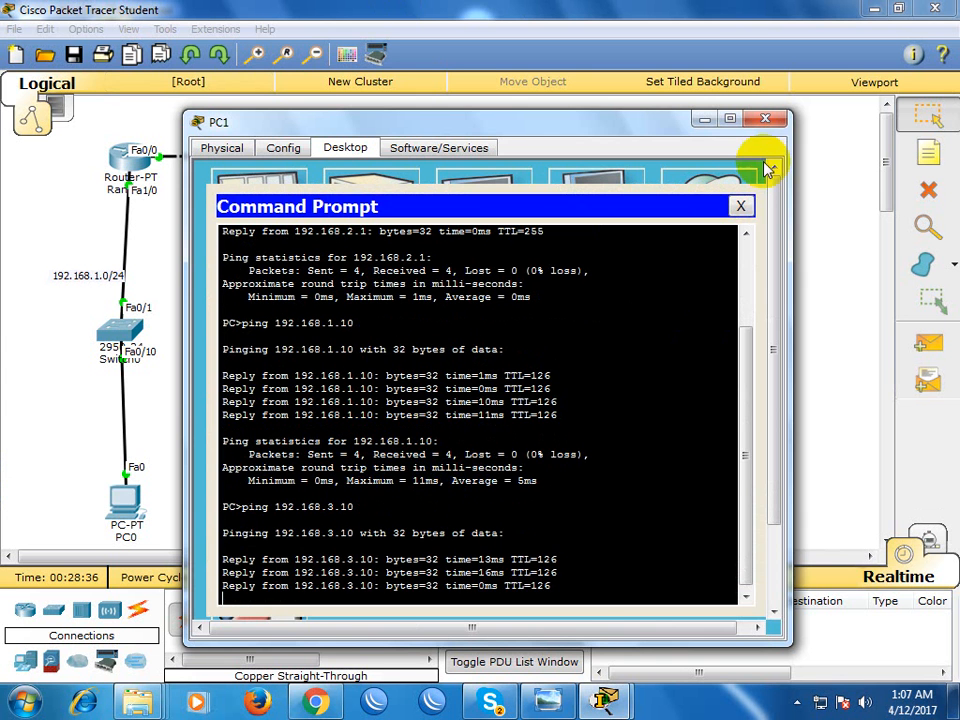
left_click(765, 119)
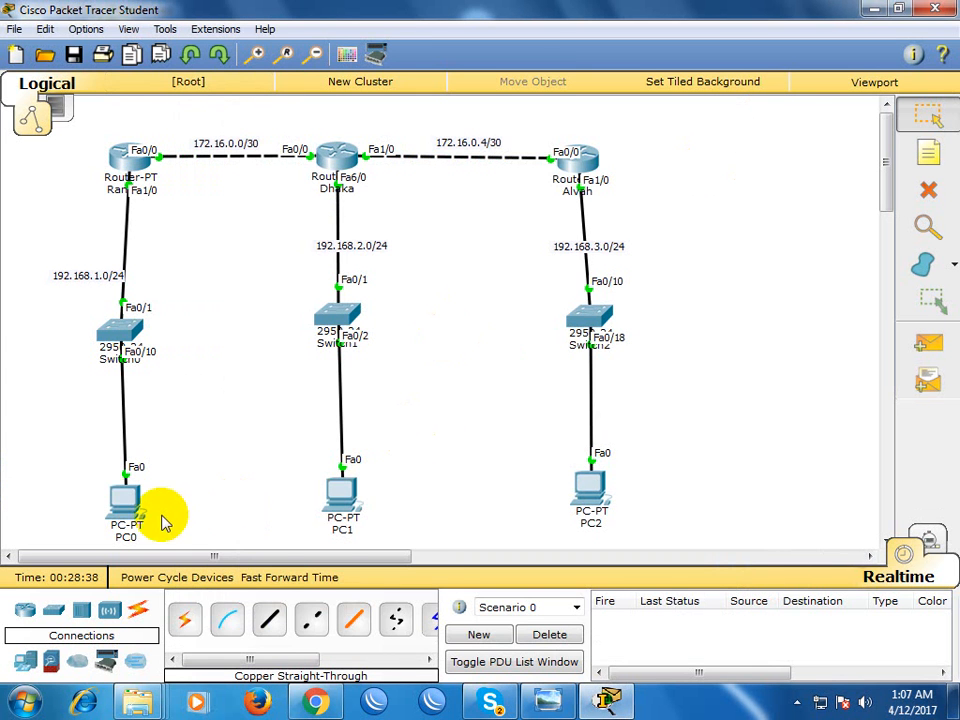
Ping 192.168.2.10 from PC0's Command Prompt and interrupt the ping before it completes
left_click(140, 510)
left_click(590, 238)
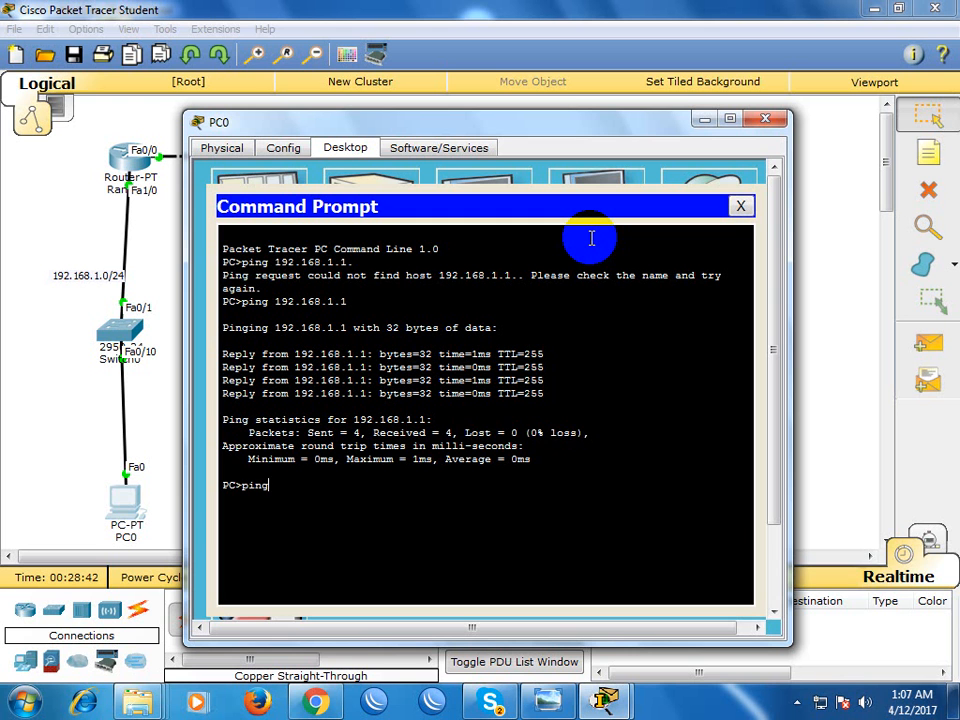
type("ping 192.")
key("Return")
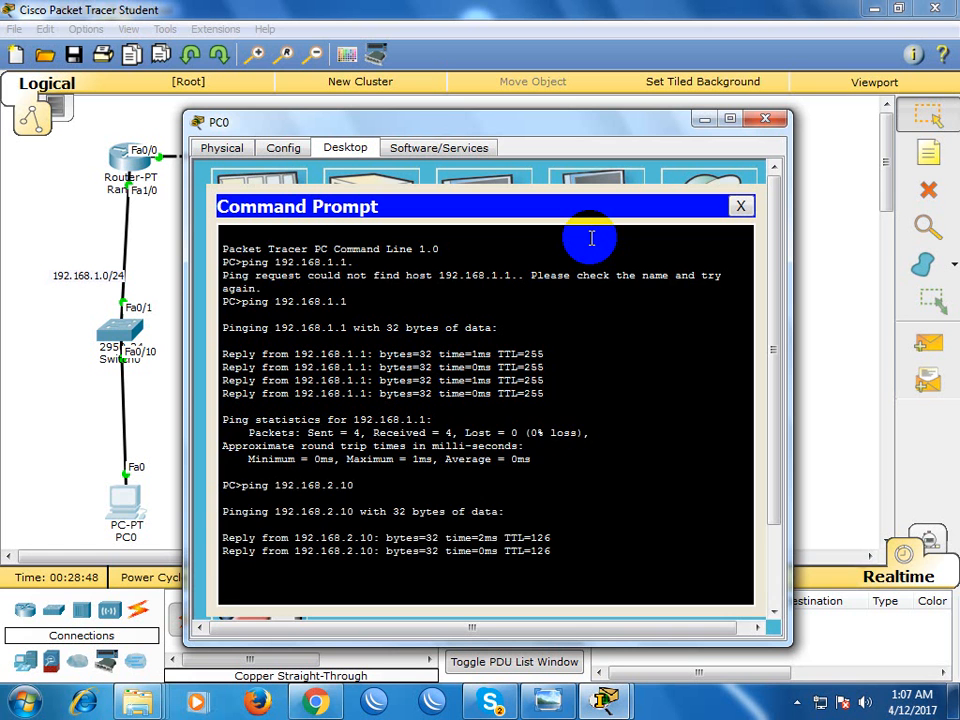
key("ctrl+c")
Ping 192.168.3.10 from PC0 and close PC0's window
key("Up")
key("BackSpace")
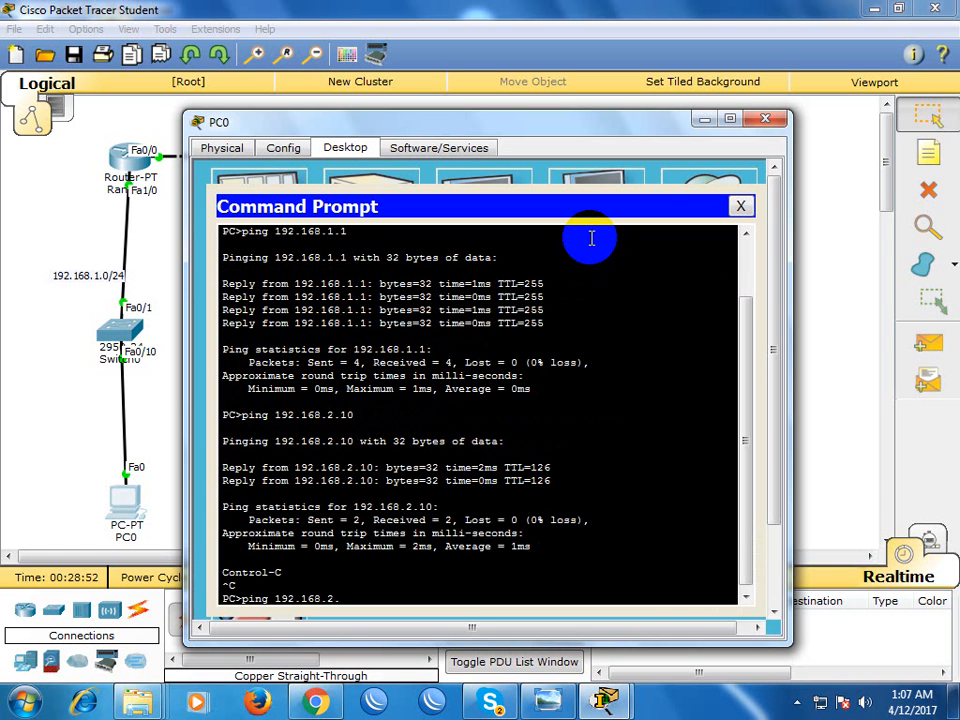
type("3.10")
key("Return")
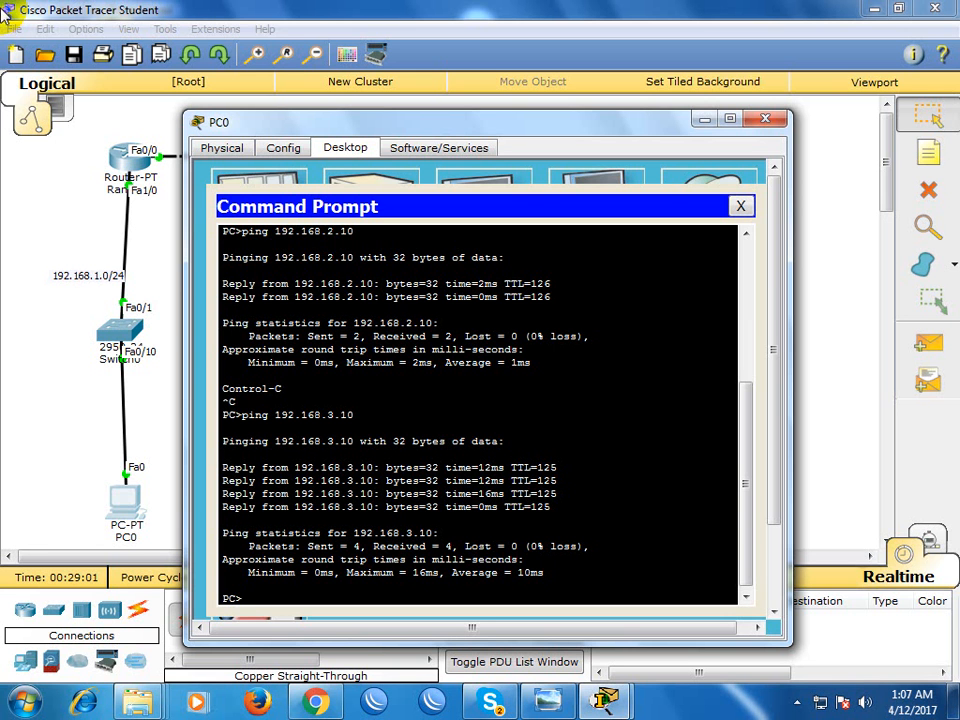
left_click(768, 120)
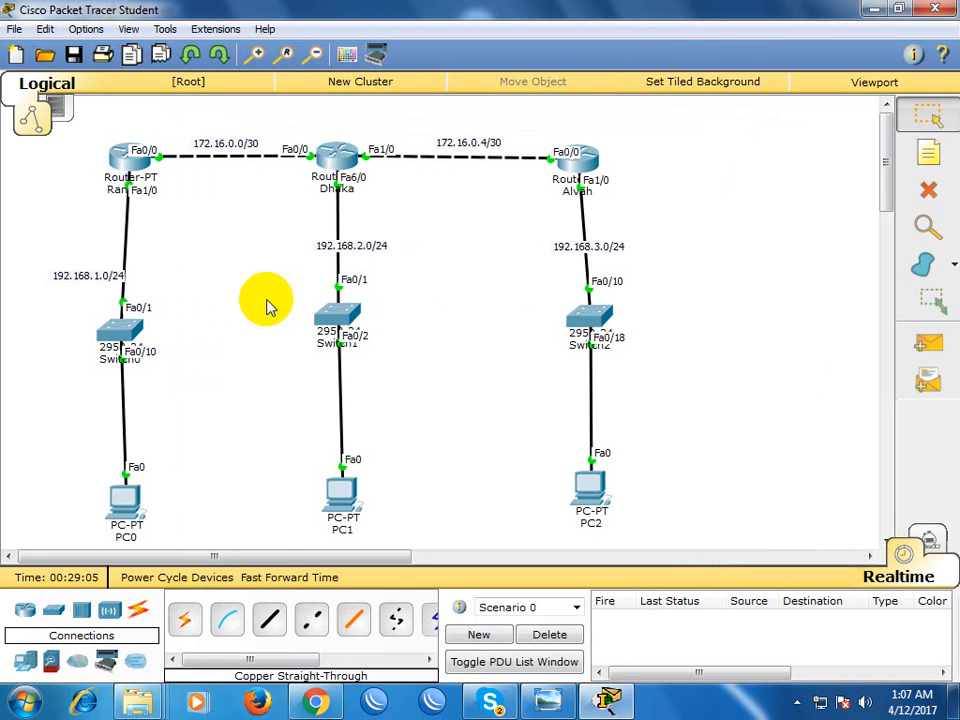